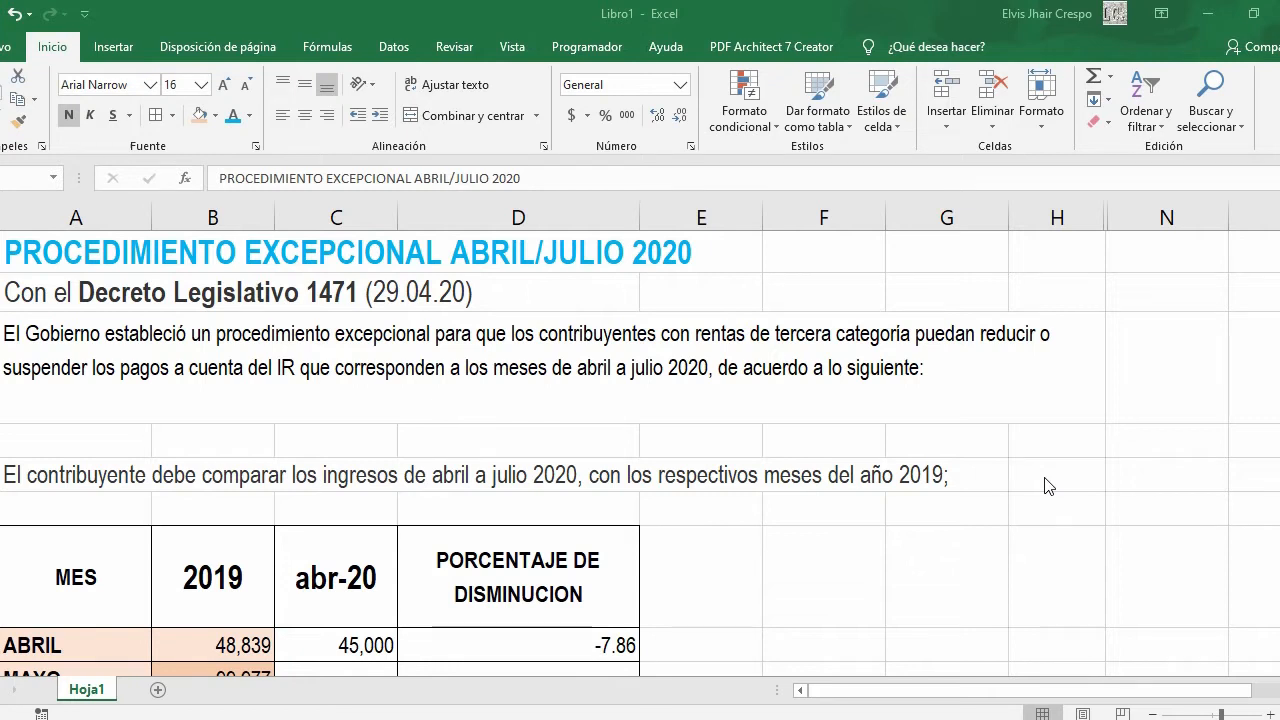
# - Inspect the April 2019 income and the formula behind the April decrease percentage
pyautogui.scroll(-1, 645, 483)
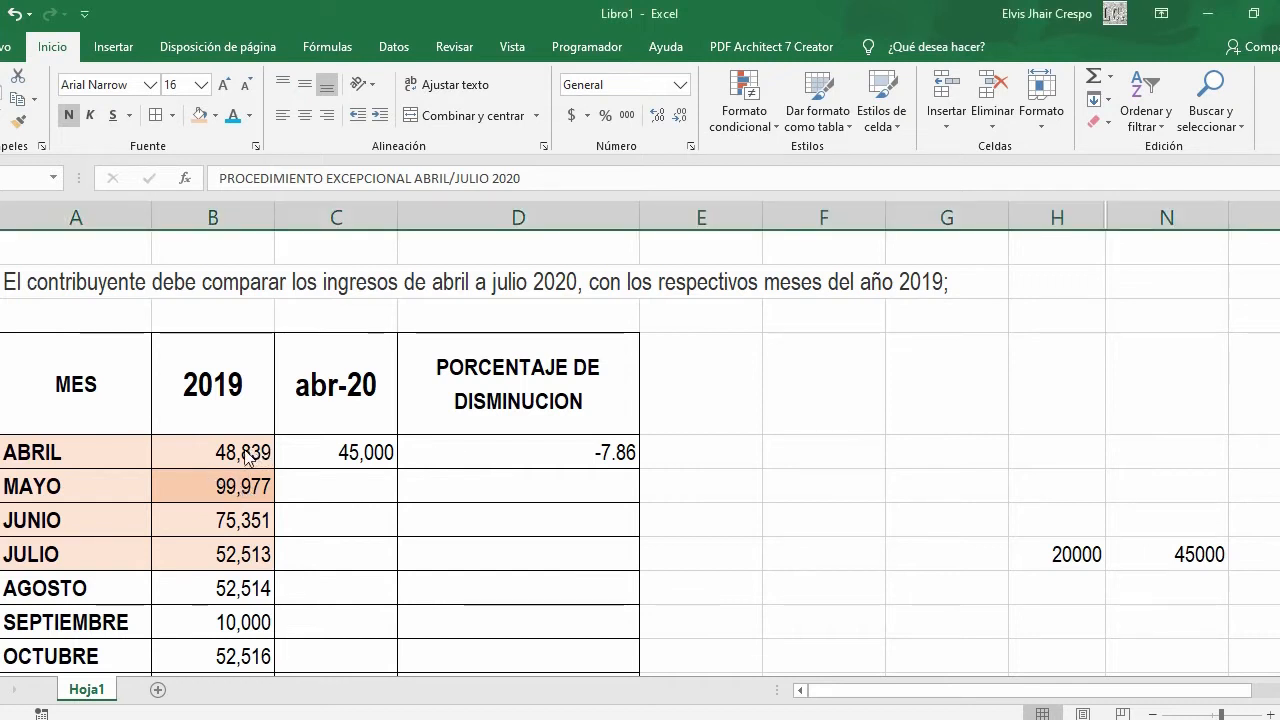
pyautogui.click(250, 453)
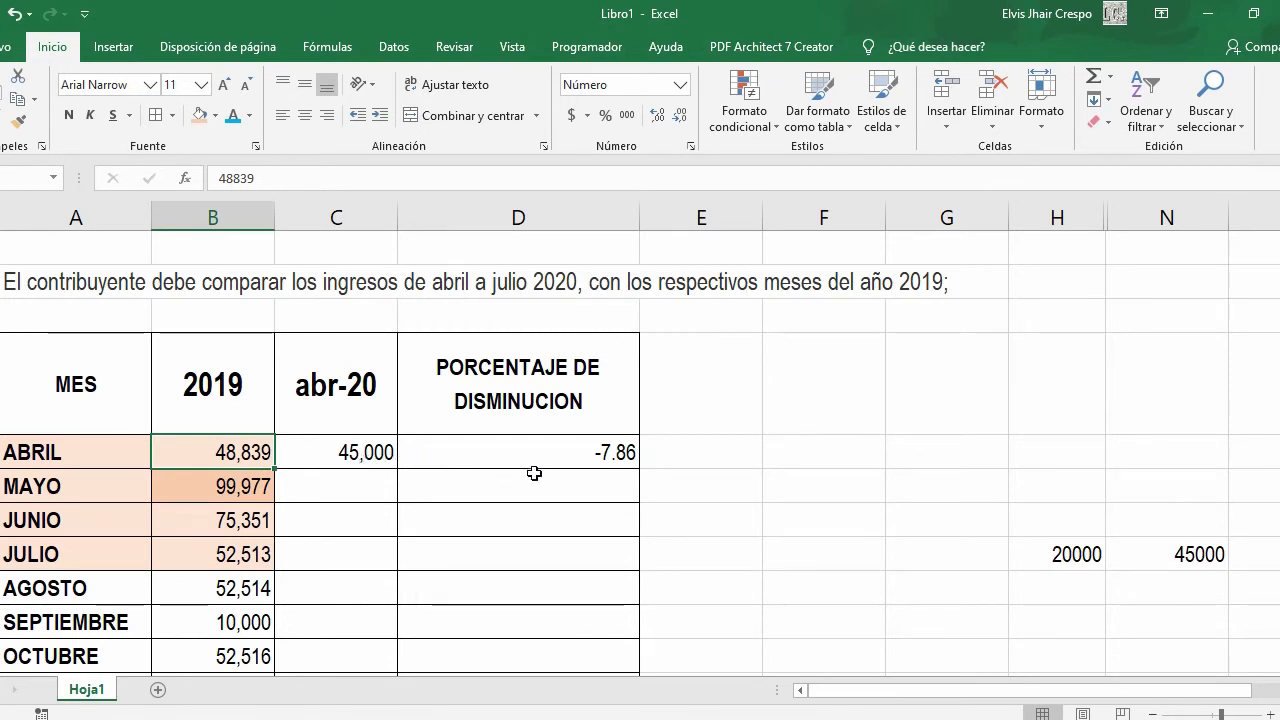
pyautogui.doubleClick(495, 460)
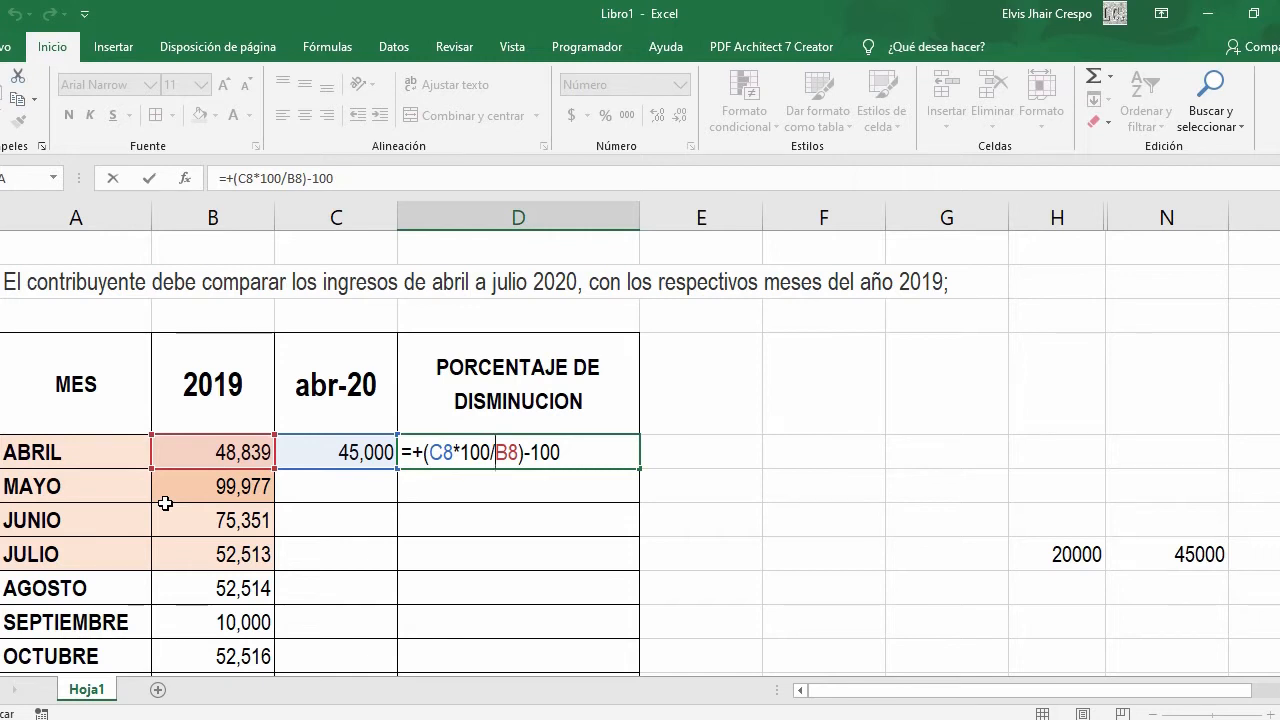
pyautogui.press('Return')
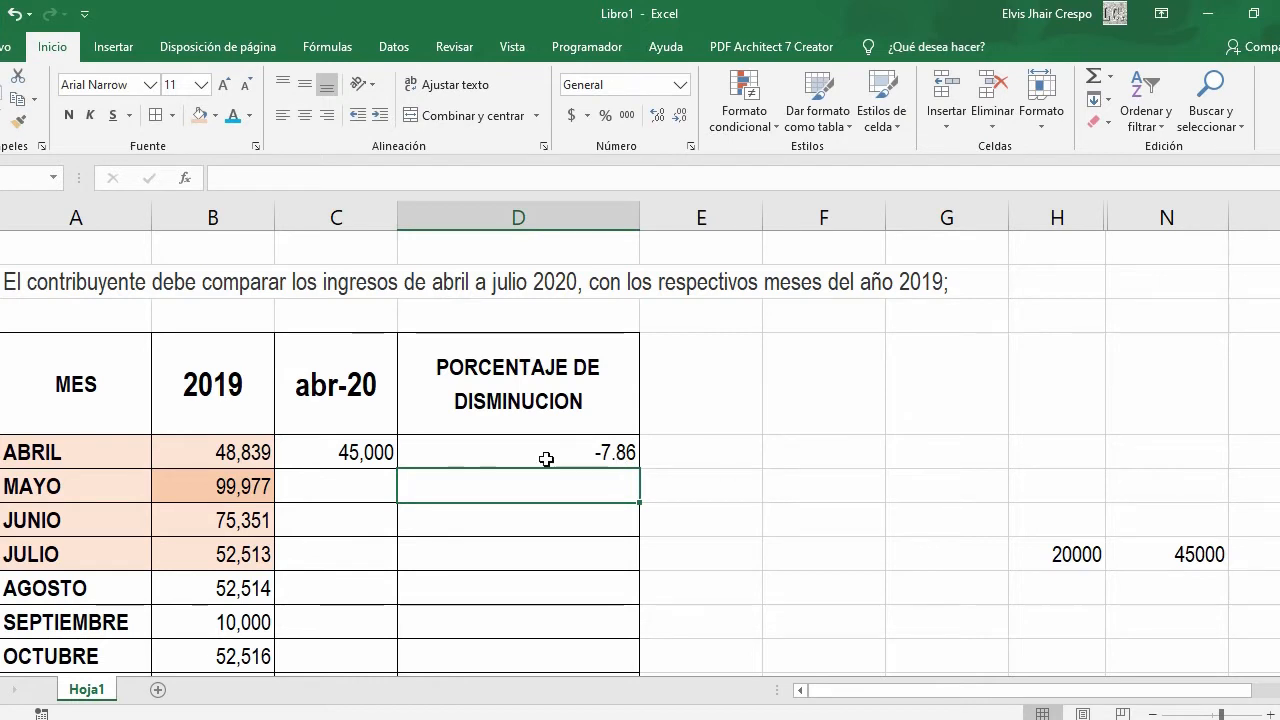
# - Set the April 2020 income in cell C8 to 48,839, equal to the April 2019 income
pyautogui.click(286, 452)
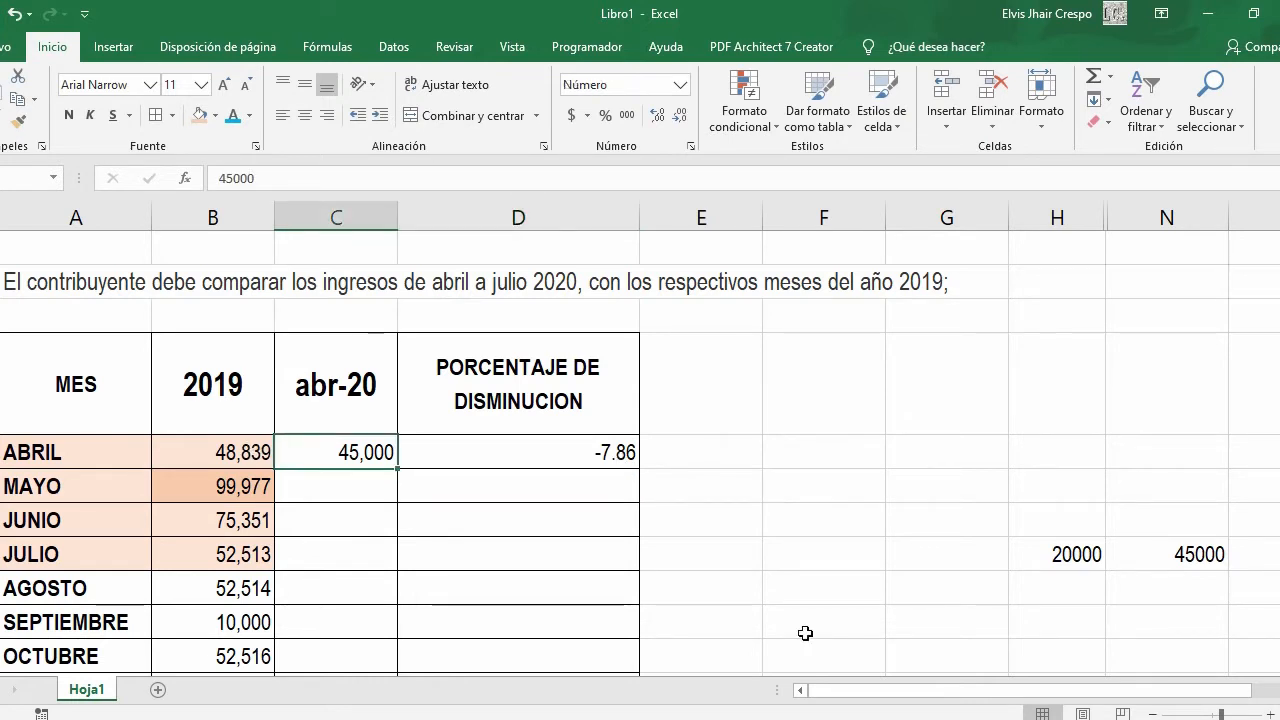
pyautogui.write('48,')
pyautogui.write('839')
pyautogui.press('Return')
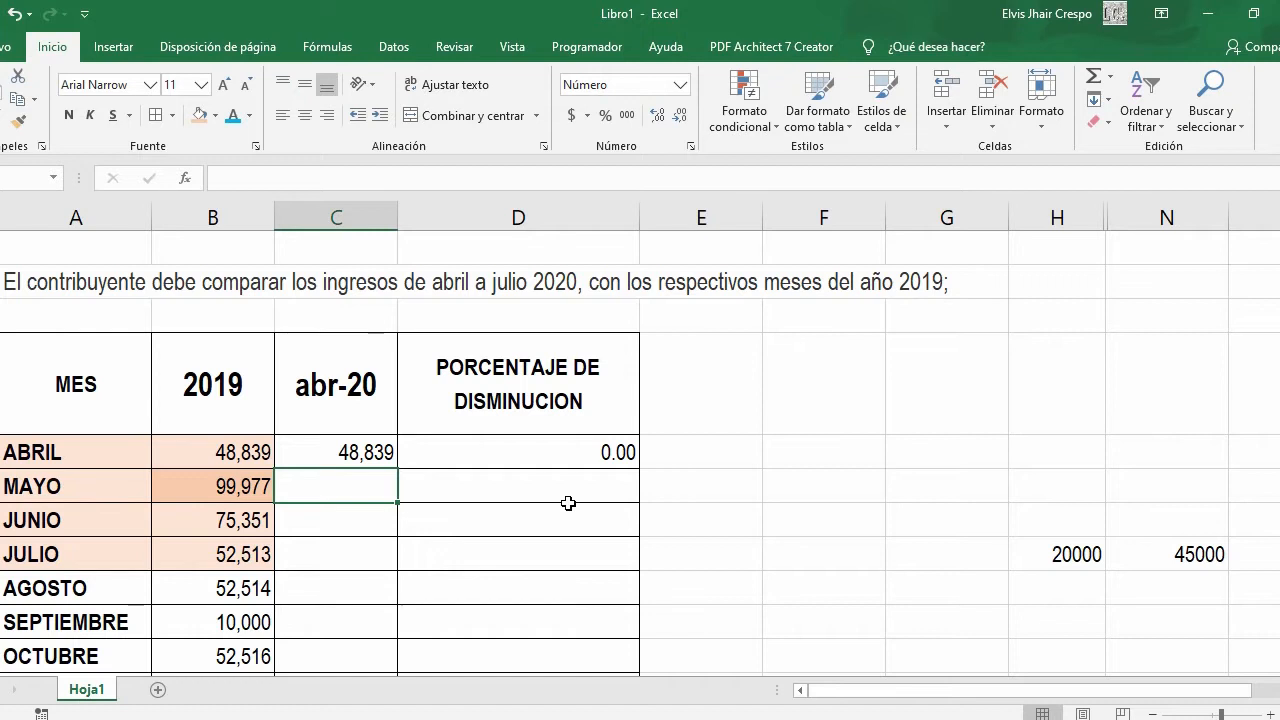
# - Review the payment rules below the table and set the April 2020 income in C8 to 20,000
pyautogui.scroll(-4, 523, 500)
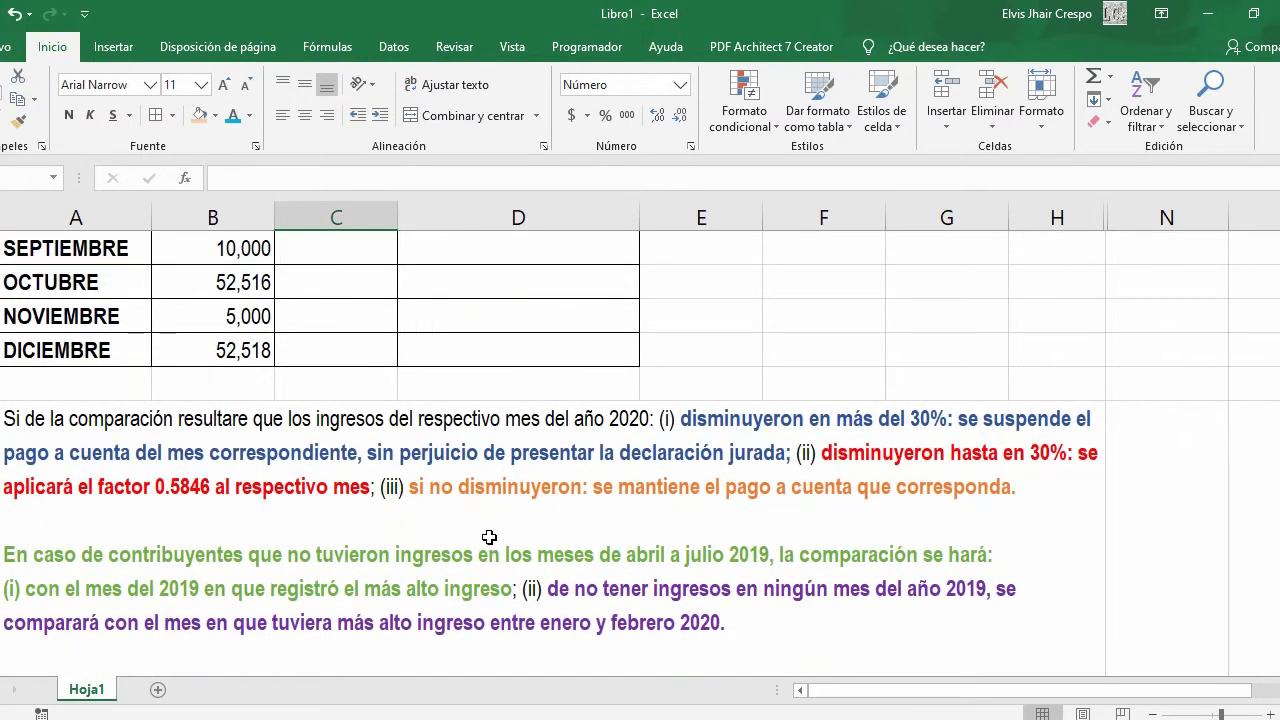
pyautogui.scroll(1, 225, 540)
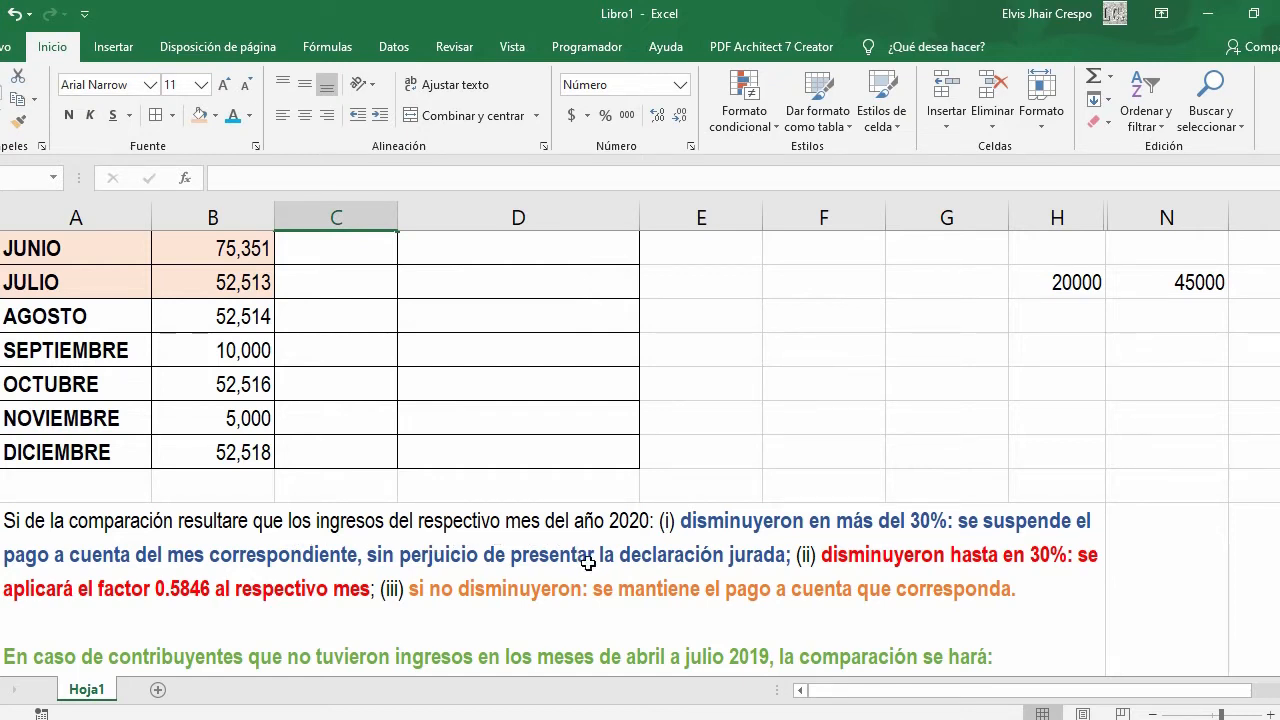
pyautogui.scroll(1, 590, 564)
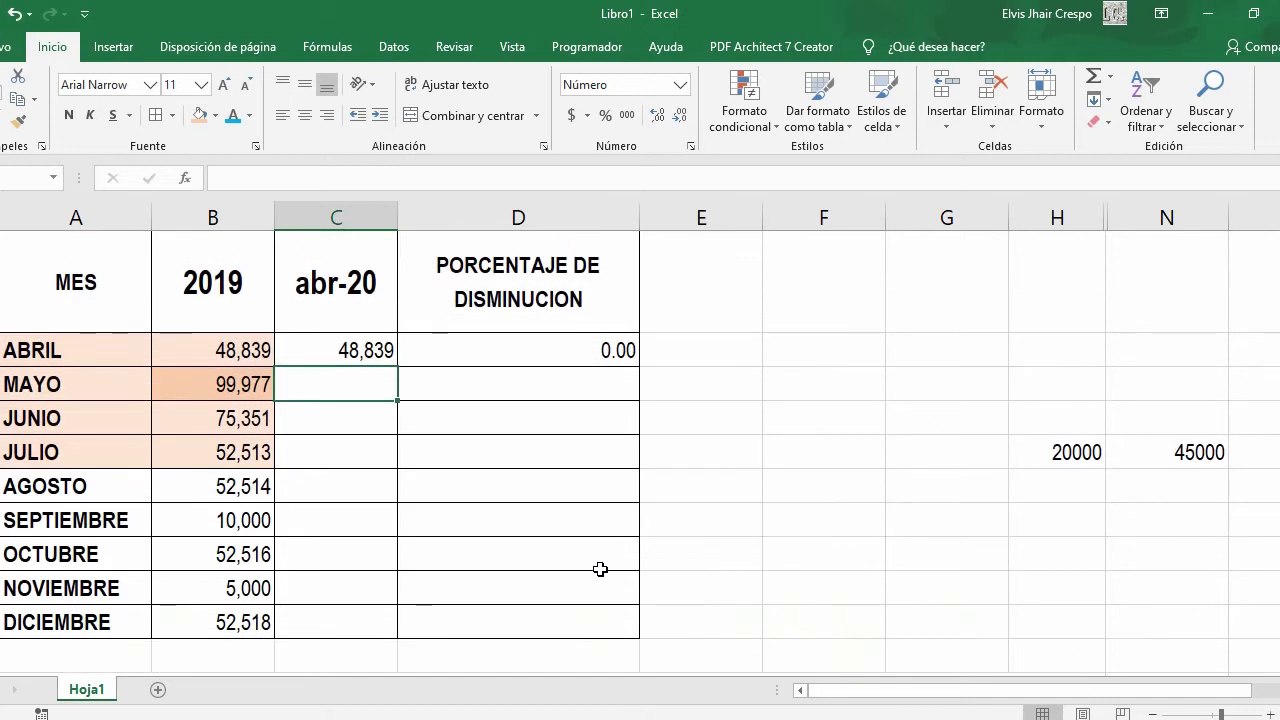
pyautogui.scroll(-1, 610, 430)
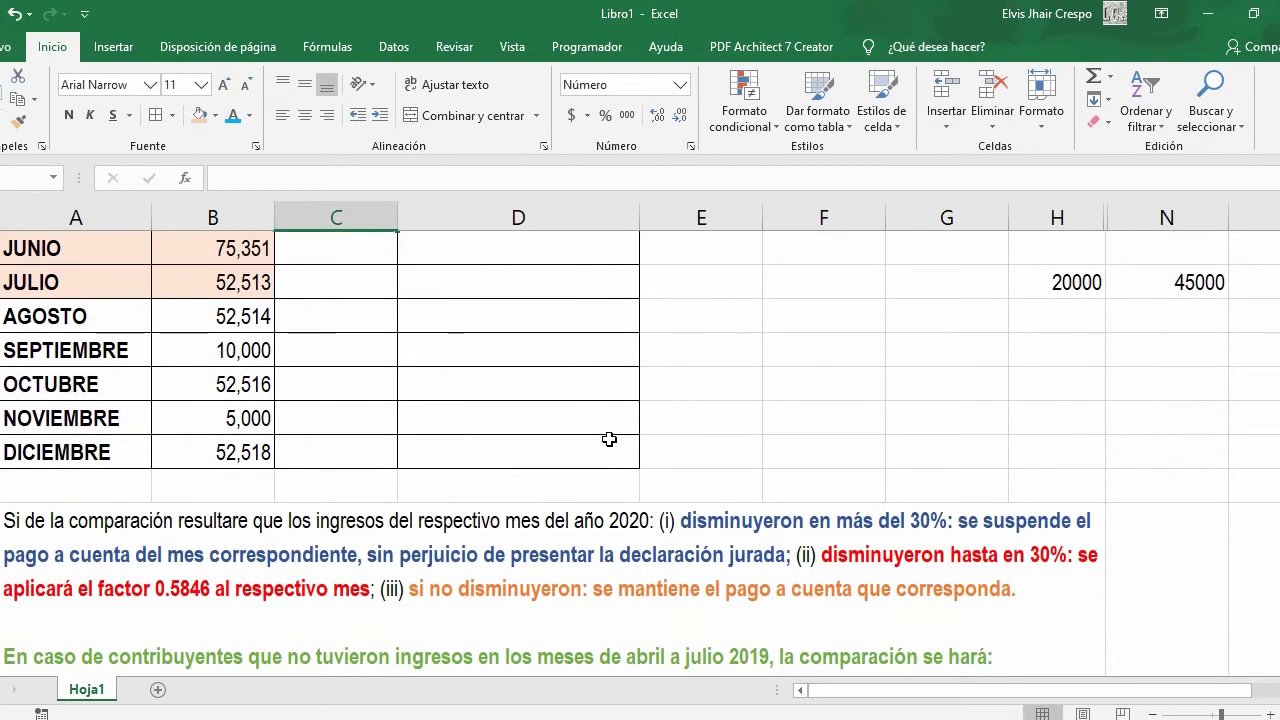
pyautogui.scroll(1, 590, 462)
pyautogui.scroll(1, 579, 474)
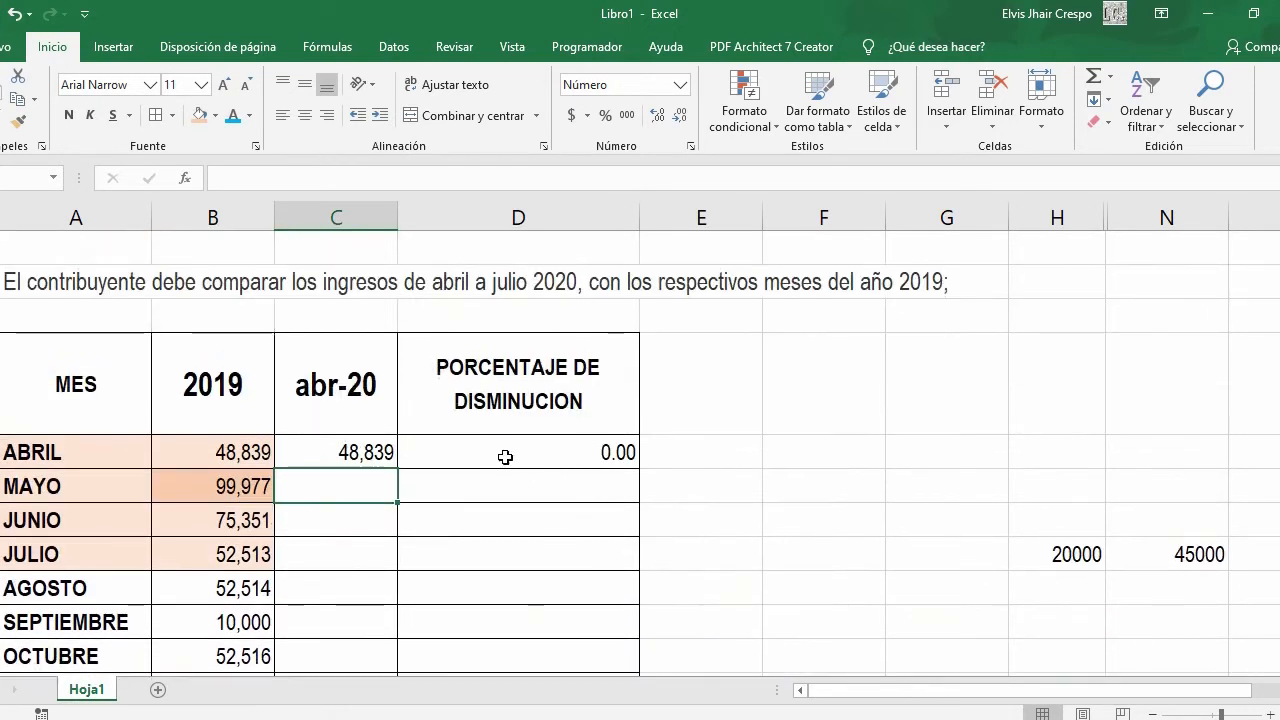
pyautogui.click(375, 451)
pyautogui.write('2')
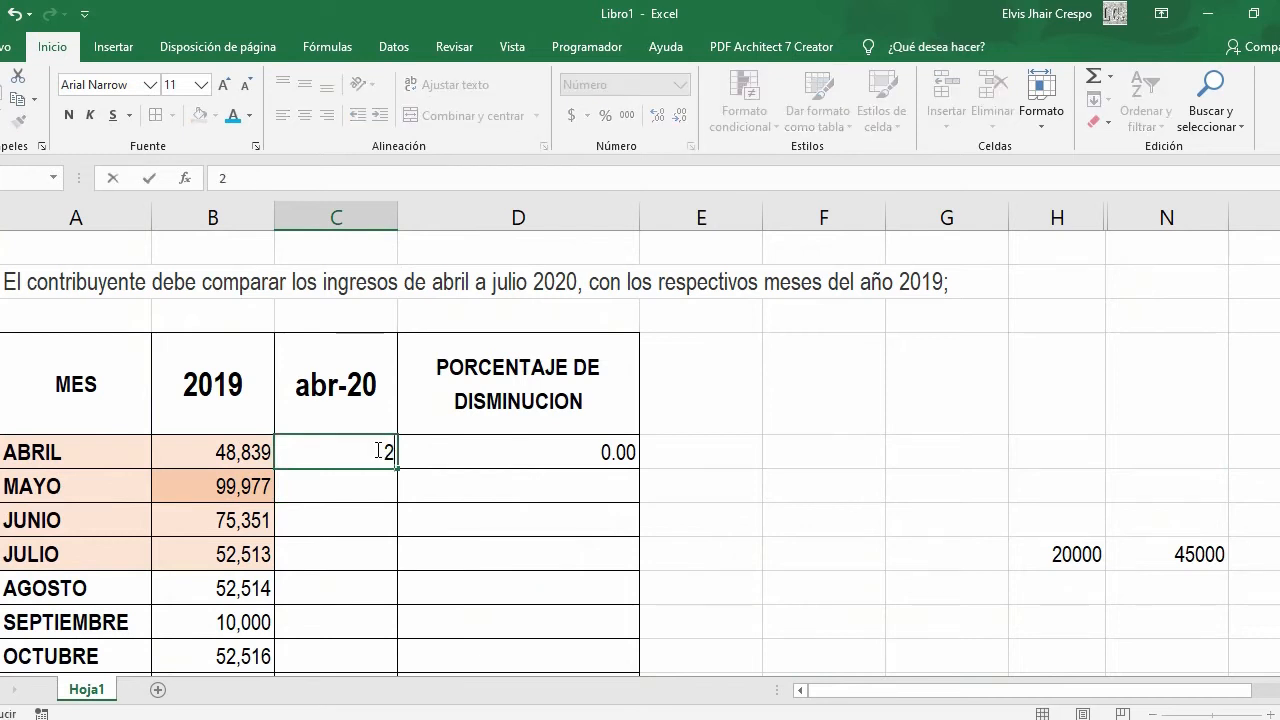
pyautogui.write('0,000000')
pyautogui.press('Return')
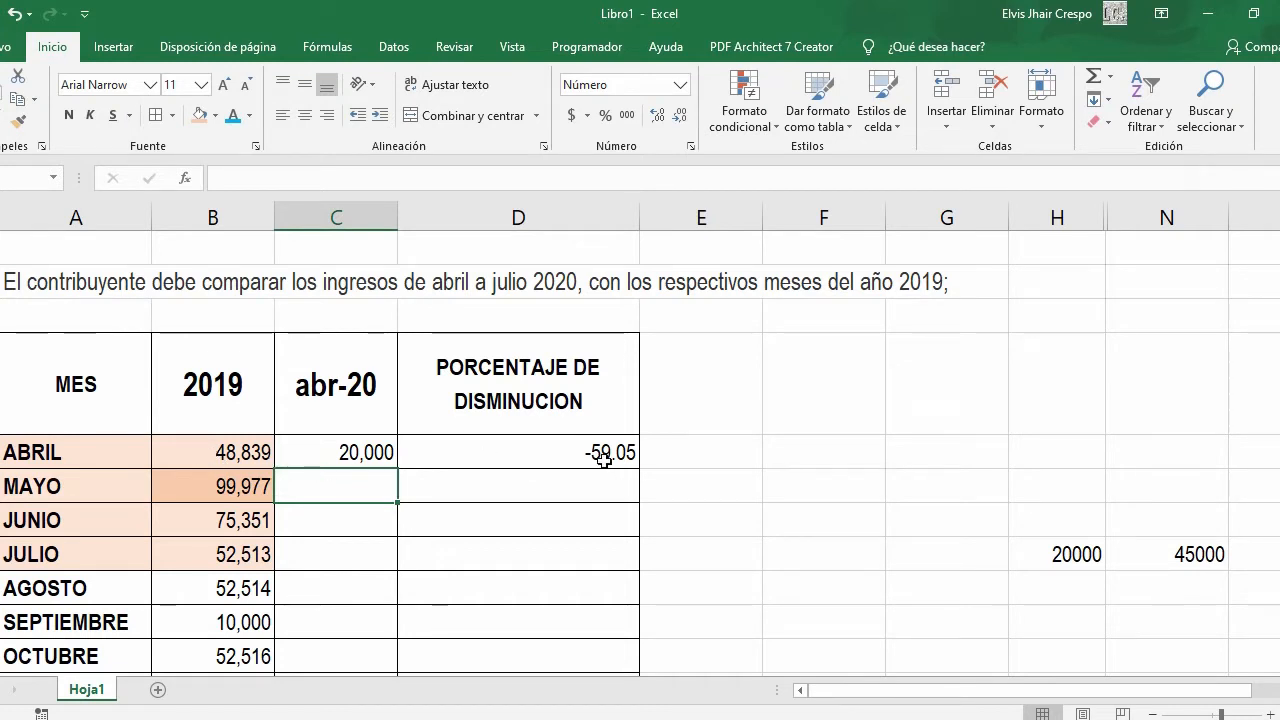
# - Check the rules for decreases above and up to 30%, and change the April 2020 income to 45,000
pyautogui.scroll(-3, 603, 458)
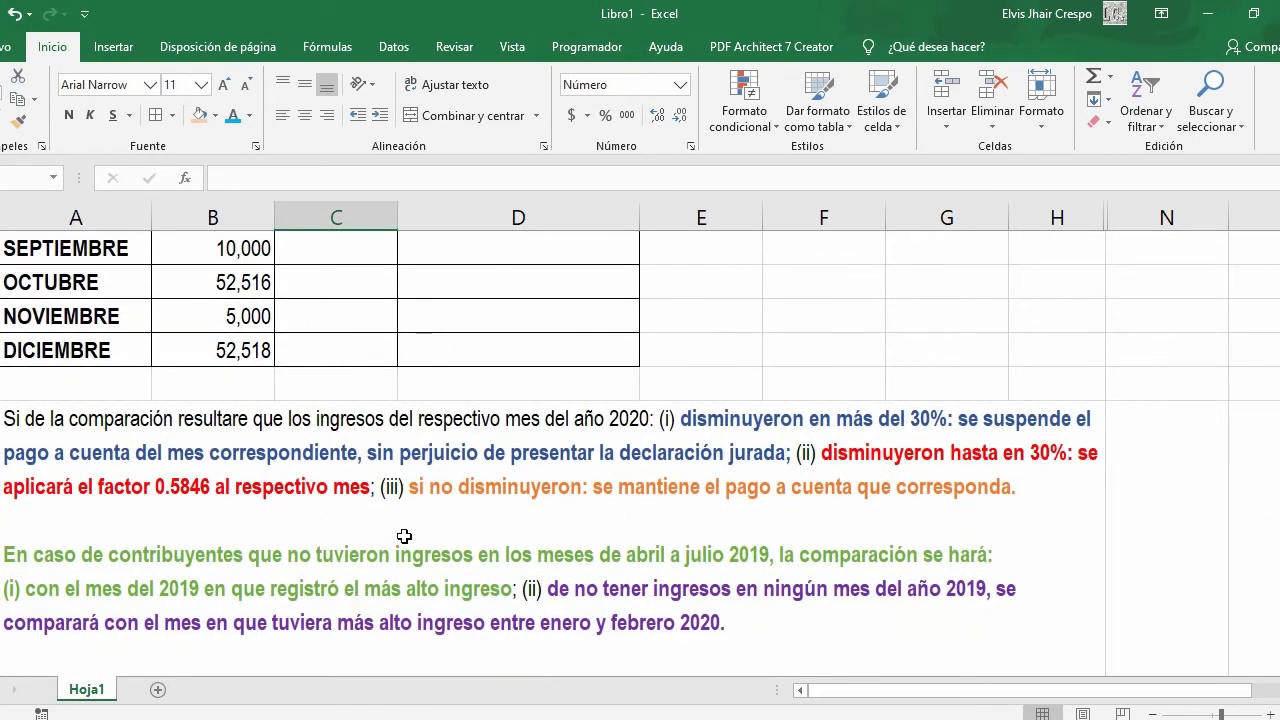
pyautogui.scroll(1, 405, 535)
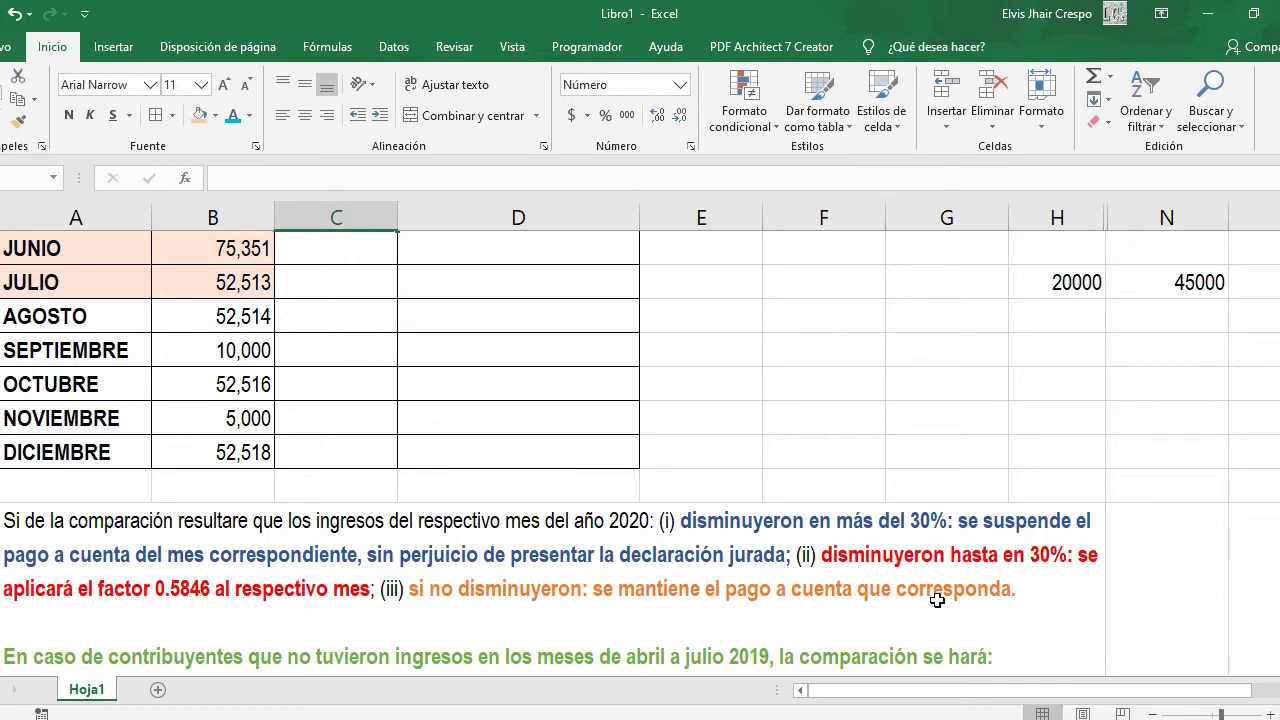
pyautogui.scroll(1, 914, 594)
pyautogui.scroll(-1, 914, 594)
pyautogui.scroll(1, 377, 612)
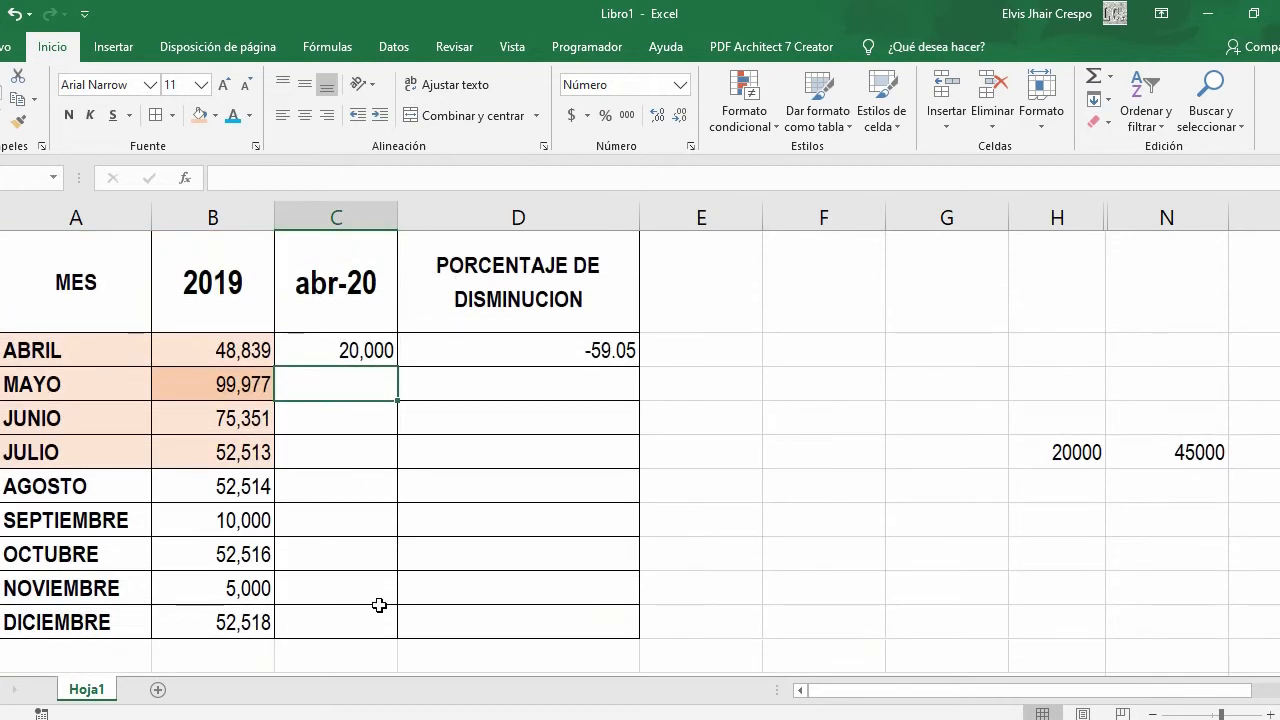
pyautogui.click(352, 347)
pyautogui.write('45000')
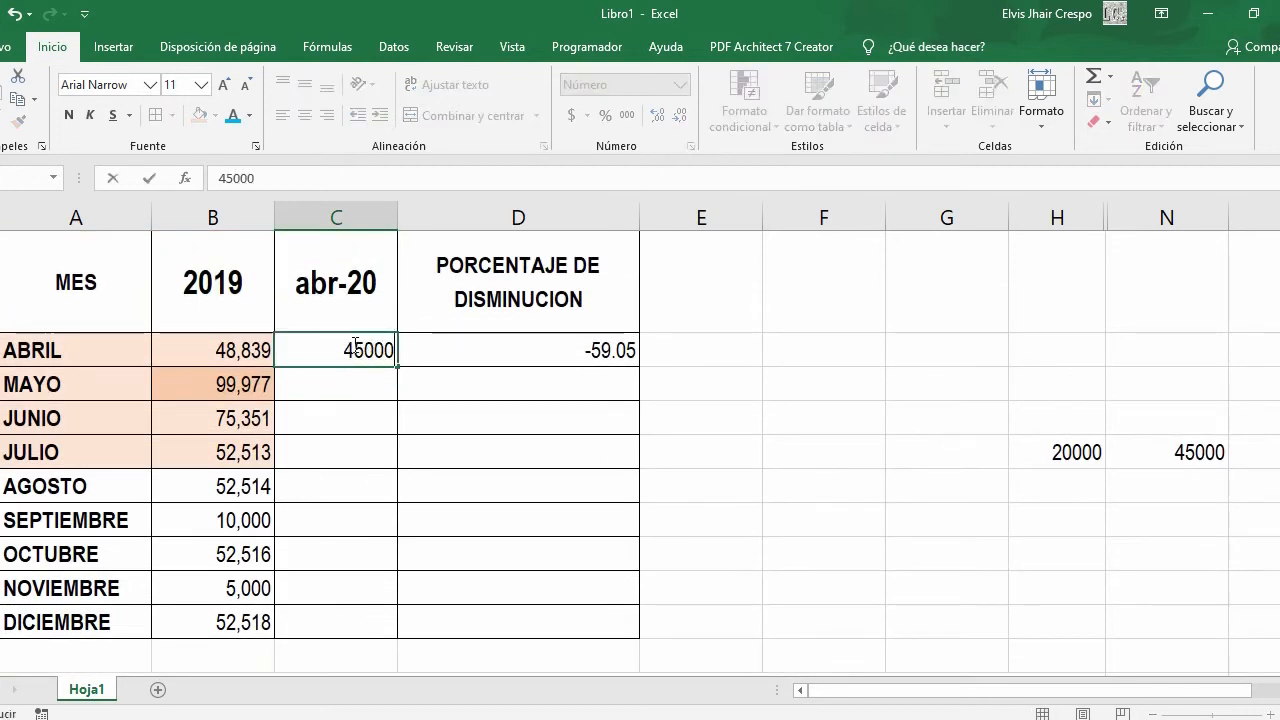
pyautogui.press('Return')
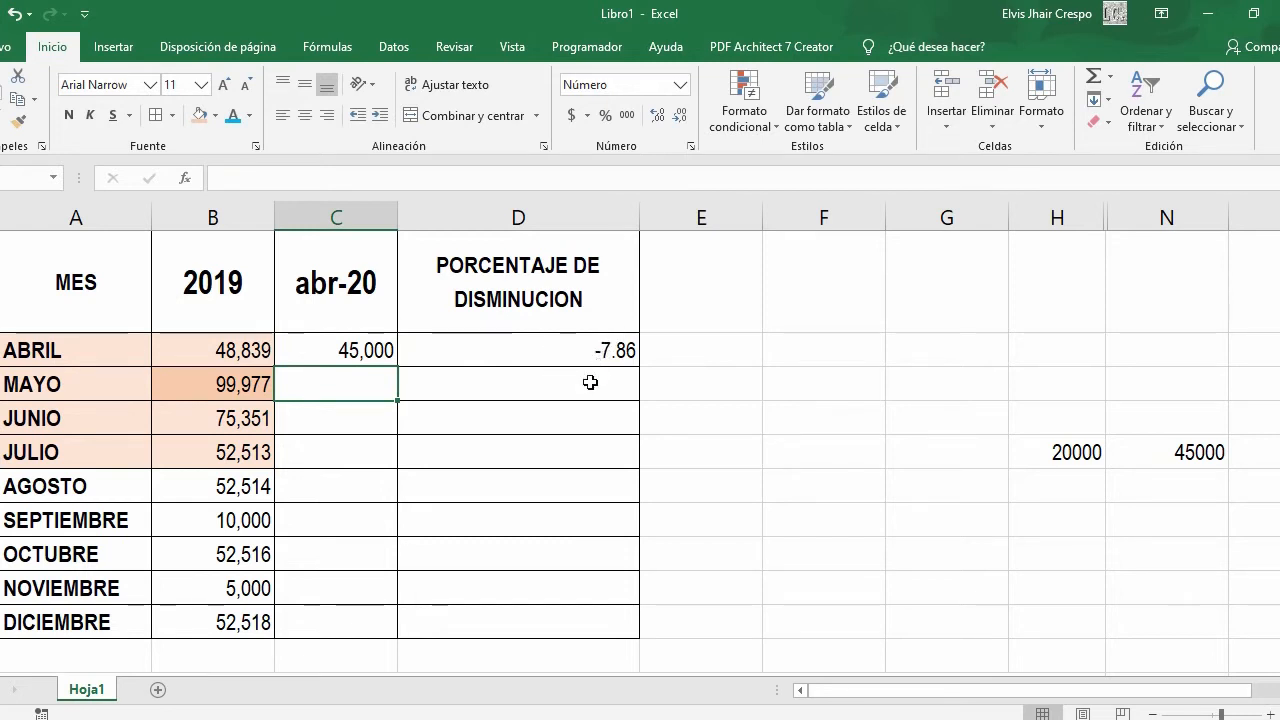
# - Calculate 1.5% of the April 2020 income in cell E9 with the formula +C8*1.5%
pyautogui.scroll(-1, 574, 443)
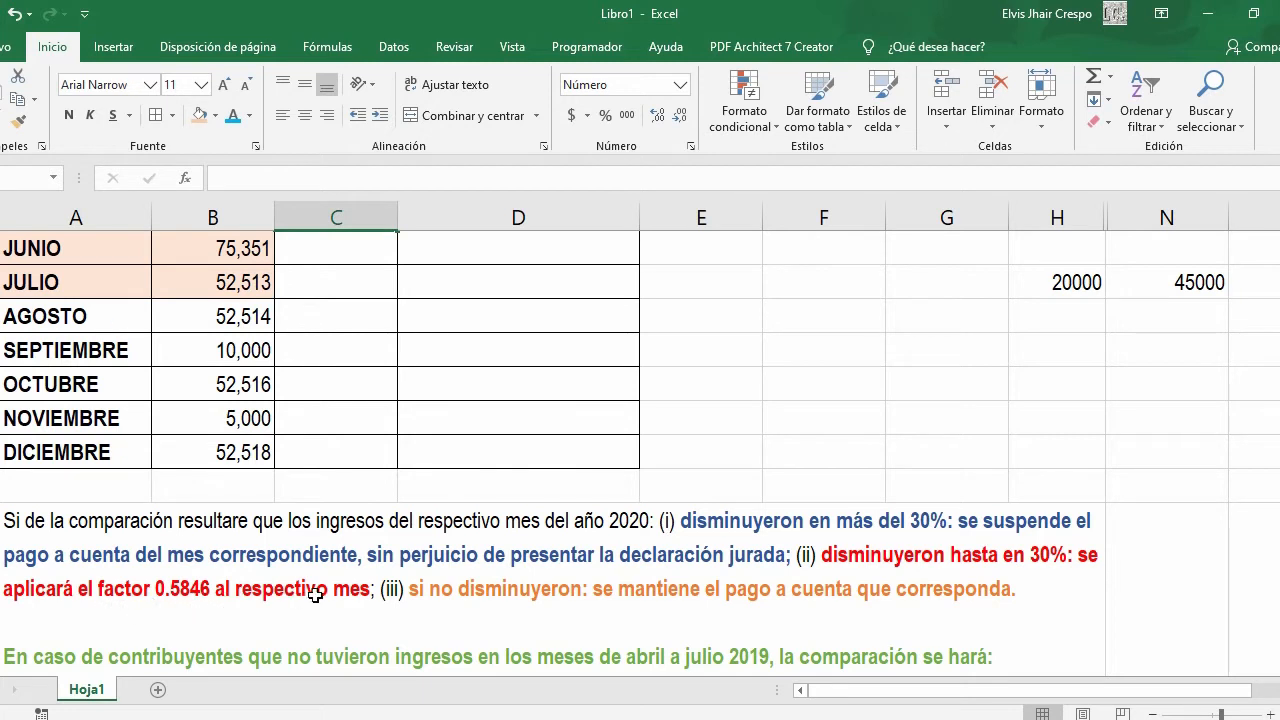
pyautogui.scroll(1, 540, 425)
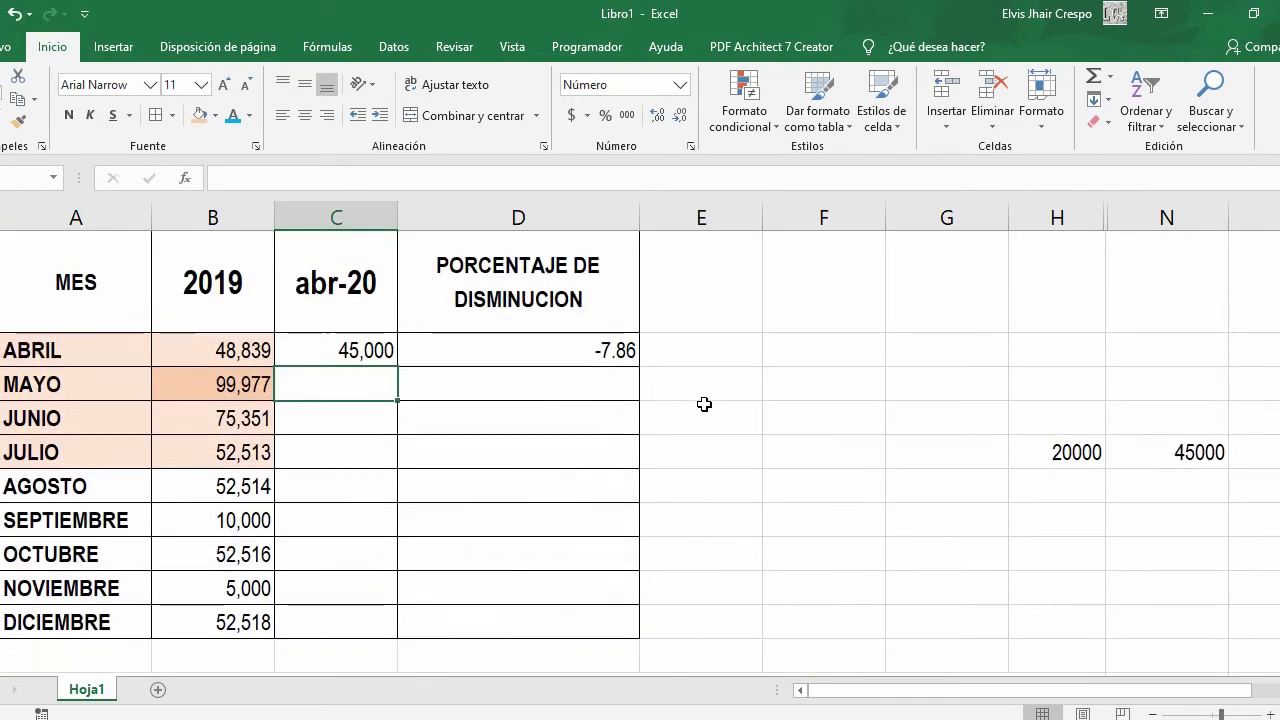
pyautogui.click(728, 383)
pyautogui.write('+')
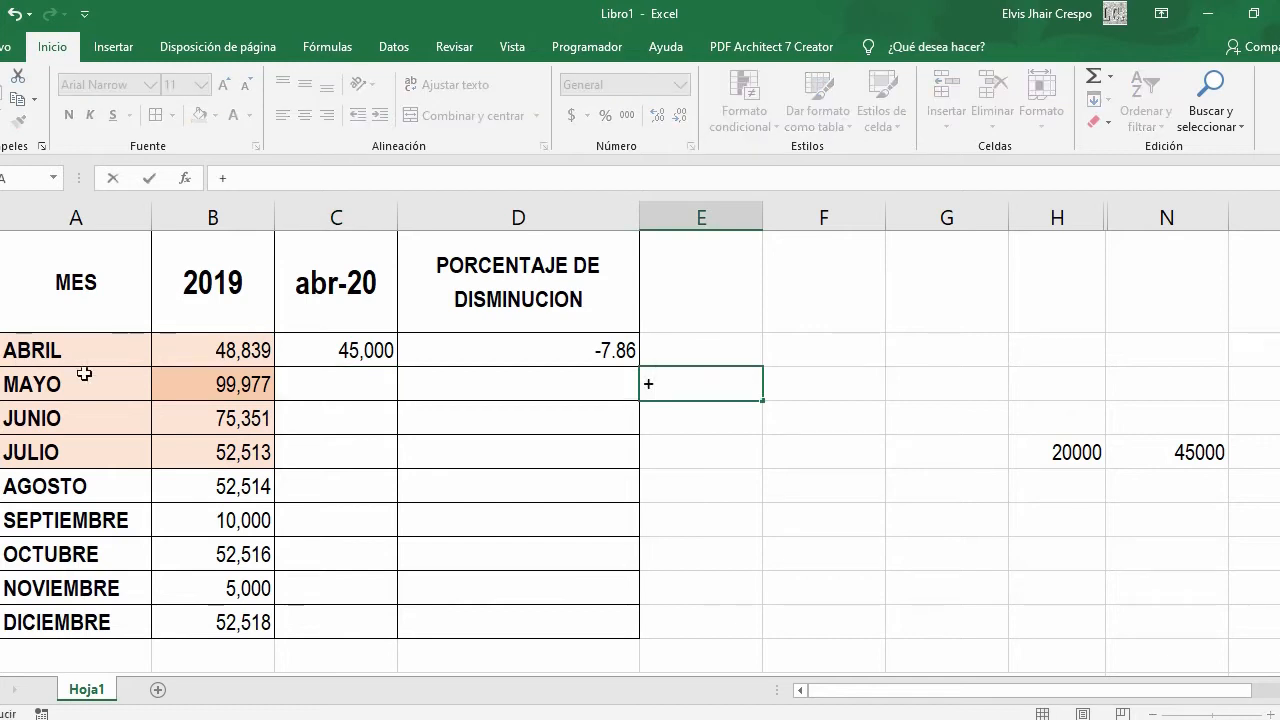
pyautogui.click(330, 347)
pyautogui.write('*1.5')
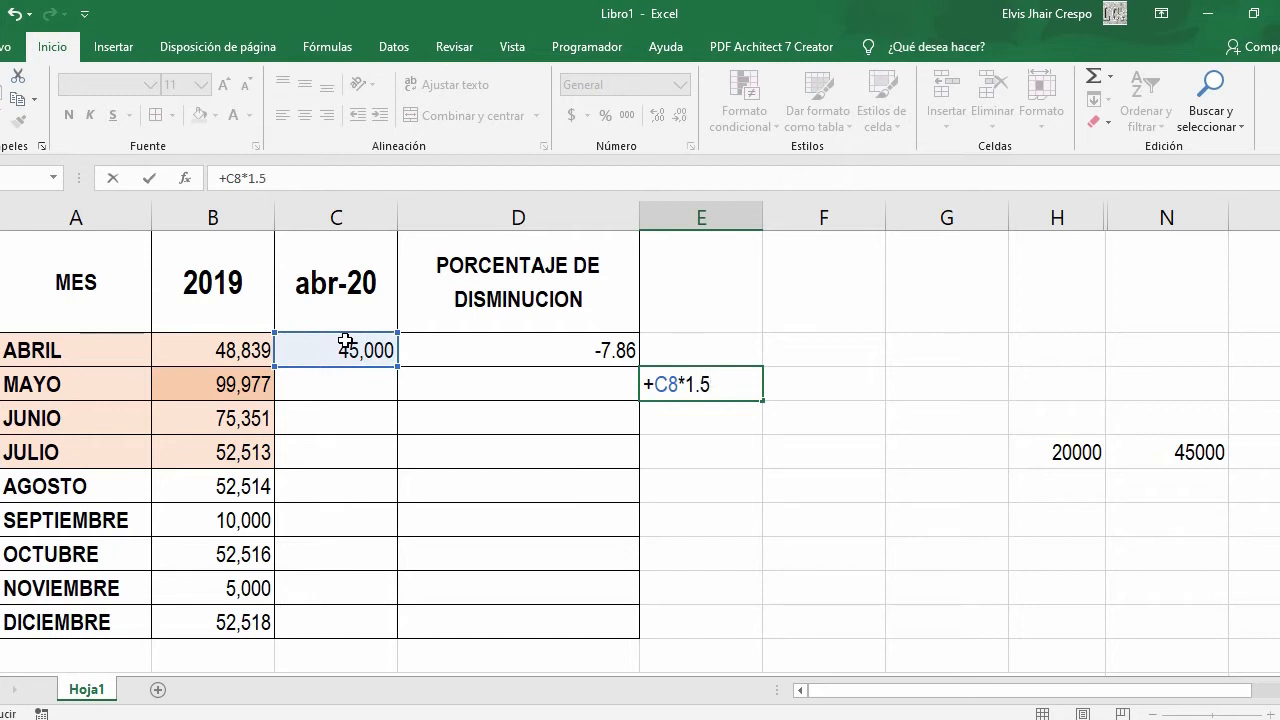
pyautogui.write('%')
pyautogui.press('Return')
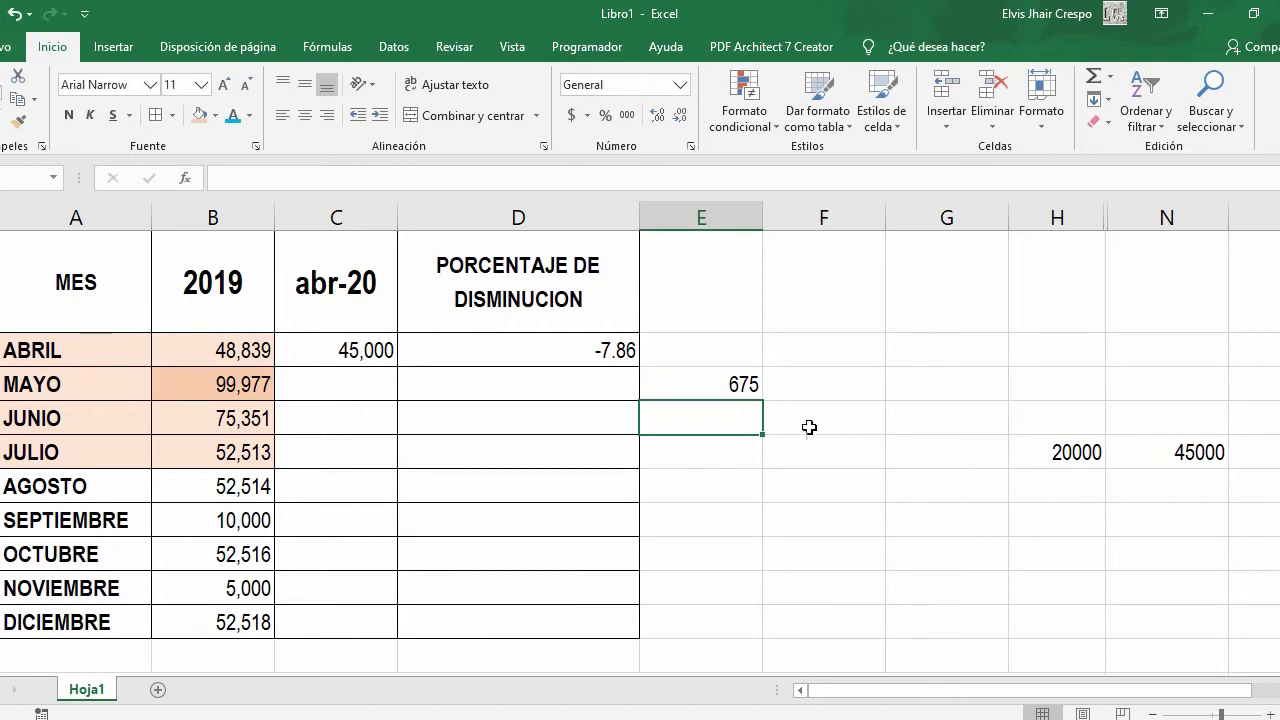
# - Reread the rules on unchanged income and replace the April 2020 income with 48,839
pyautogui.scroll(-4, 737, 451)
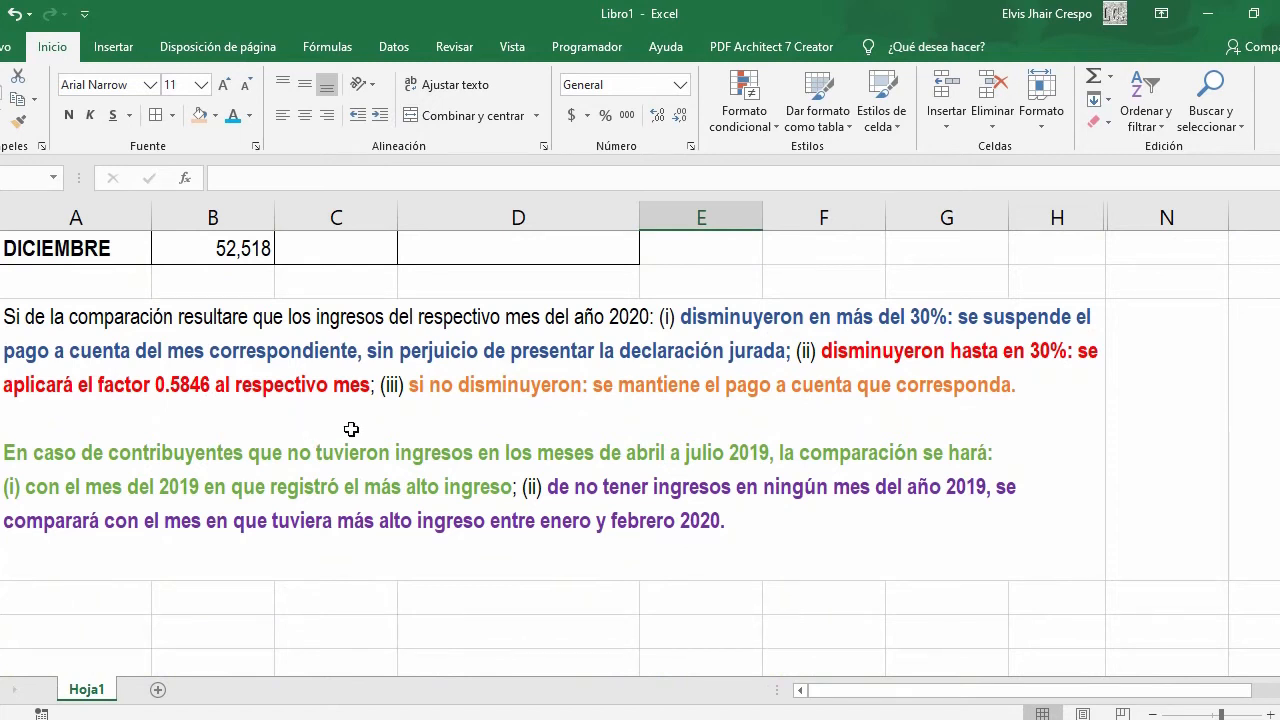
pyautogui.scroll(2, 337, 434)
pyautogui.scroll(2, 336, 435)
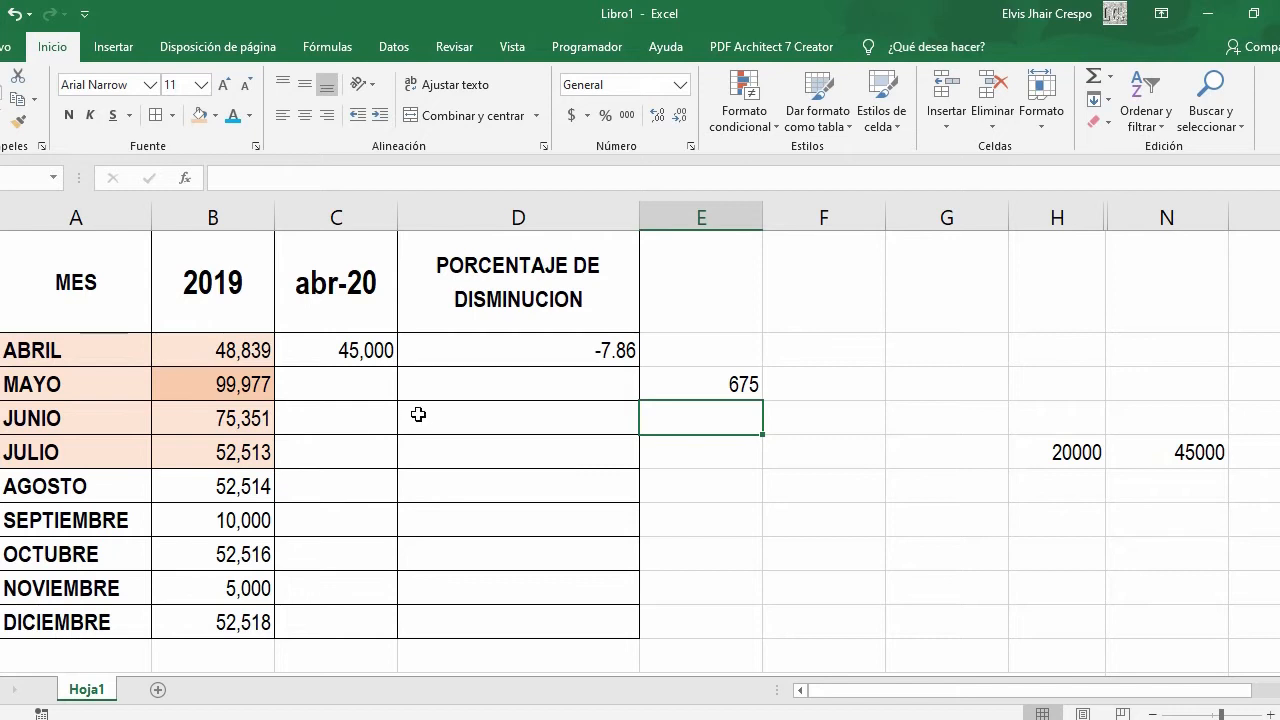
pyautogui.scroll(-2, 425, 420)
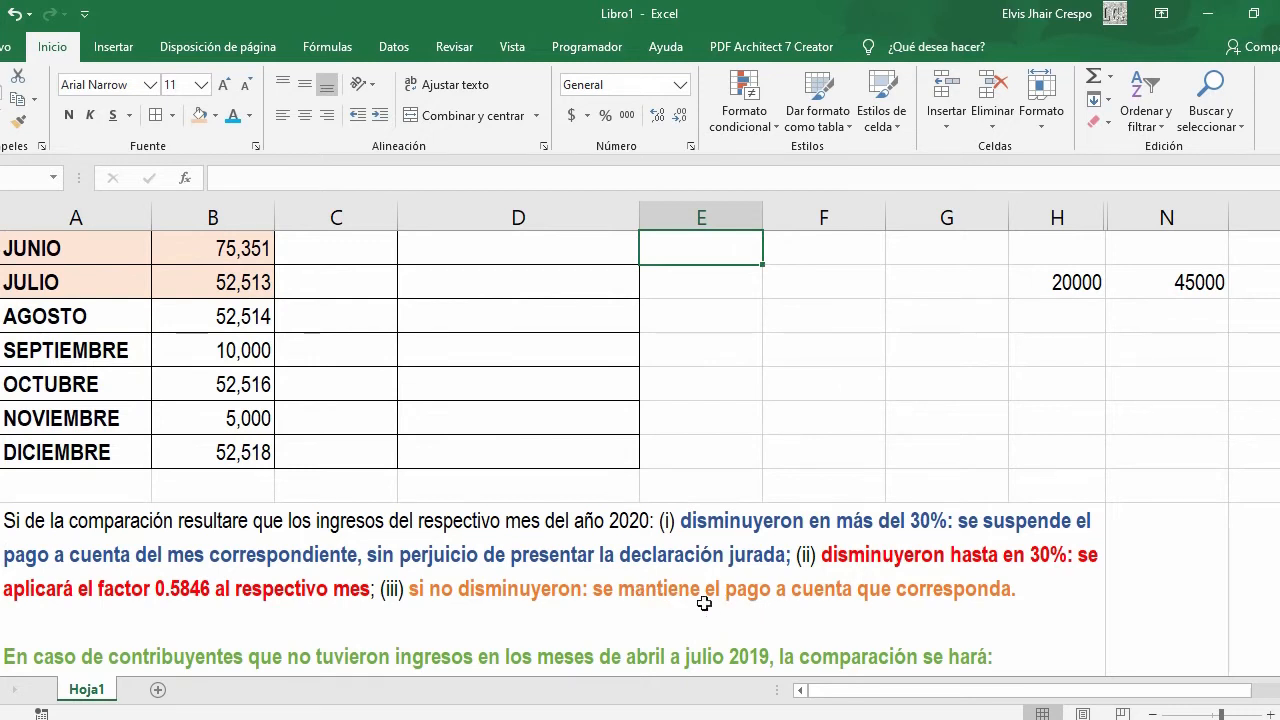
pyautogui.scroll(2, 620, 510)
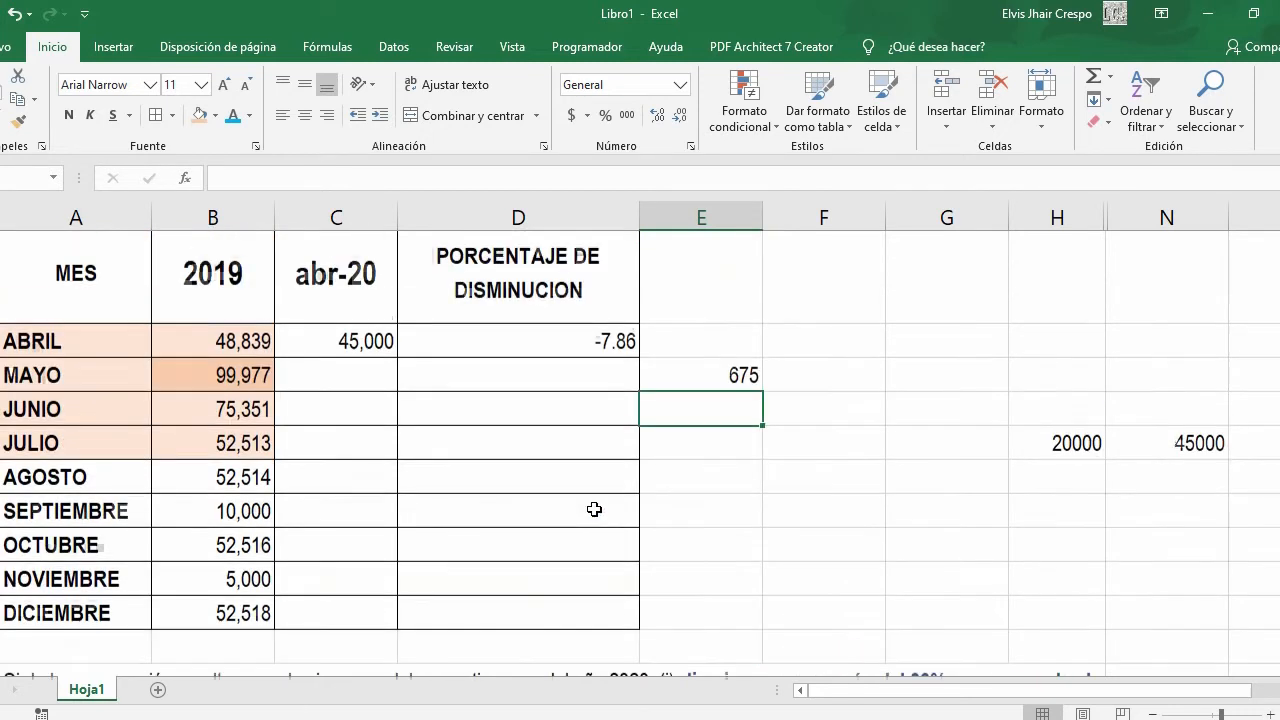
pyautogui.click(352, 453)
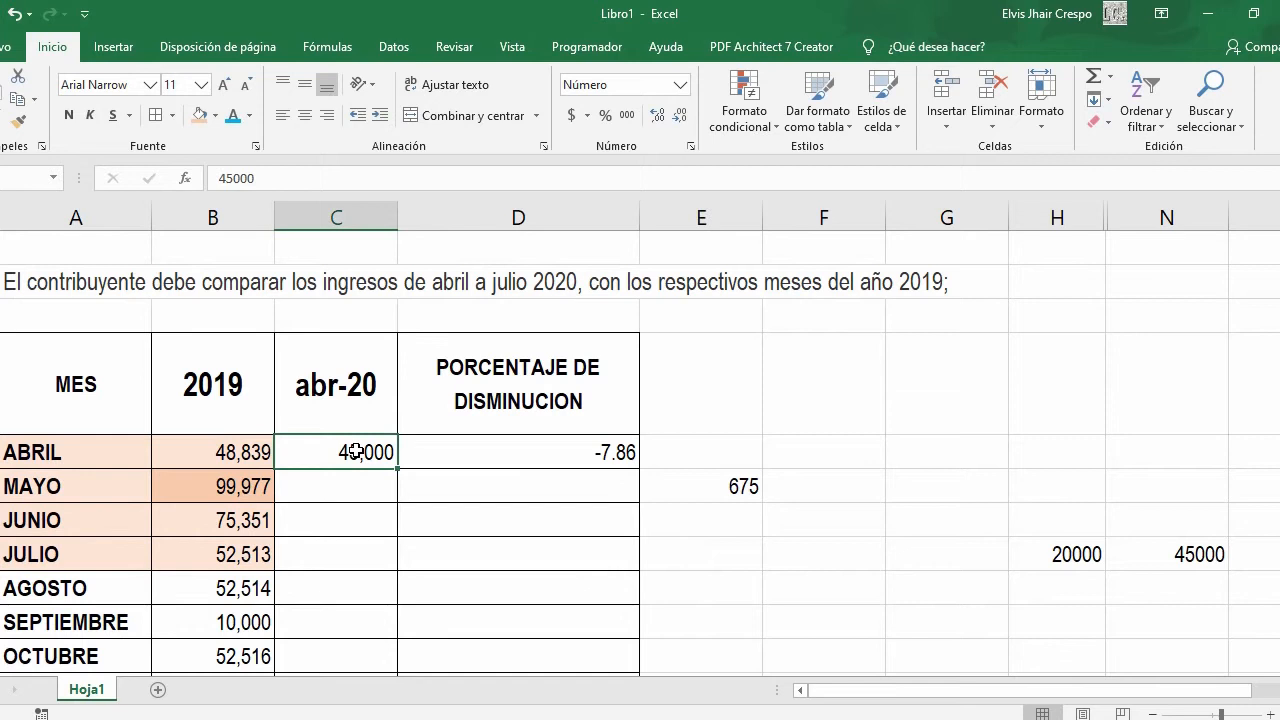
pyautogui.write('48839')
pyautogui.press('Return')
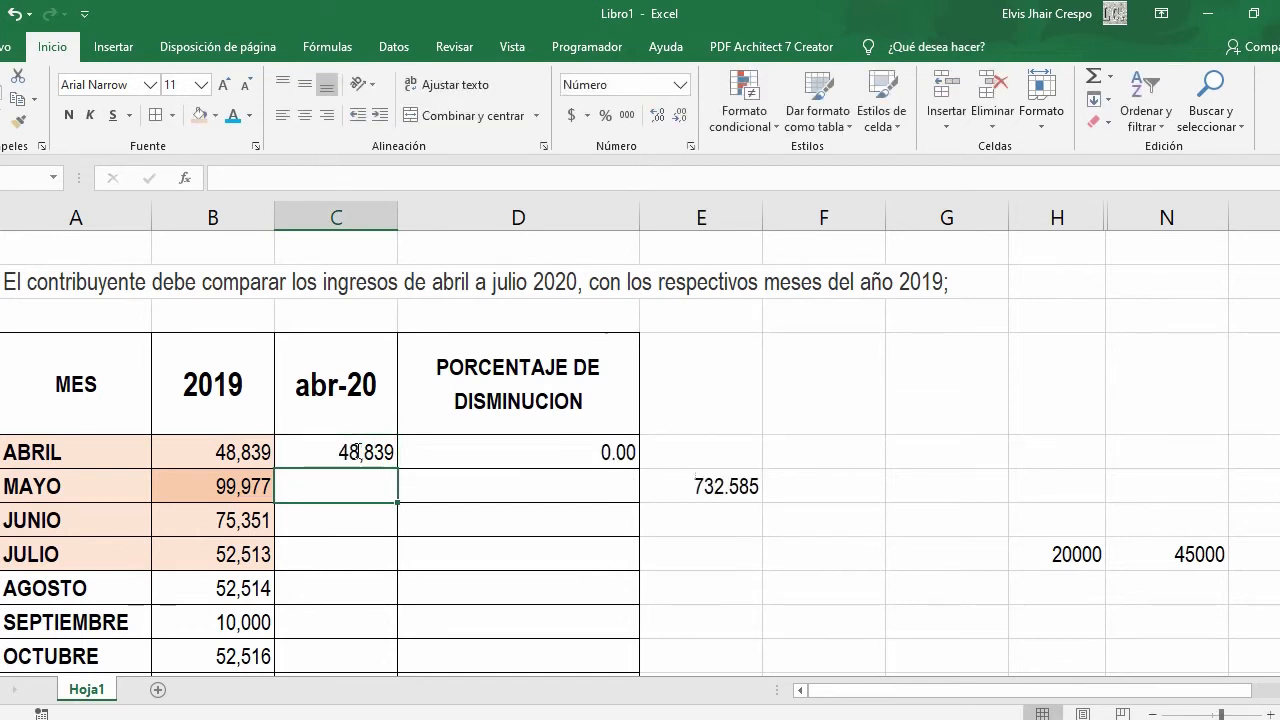
# - Set the April 2020 income in C8 to 50,000 to test an increase over April 2019
pyautogui.click(366, 461)
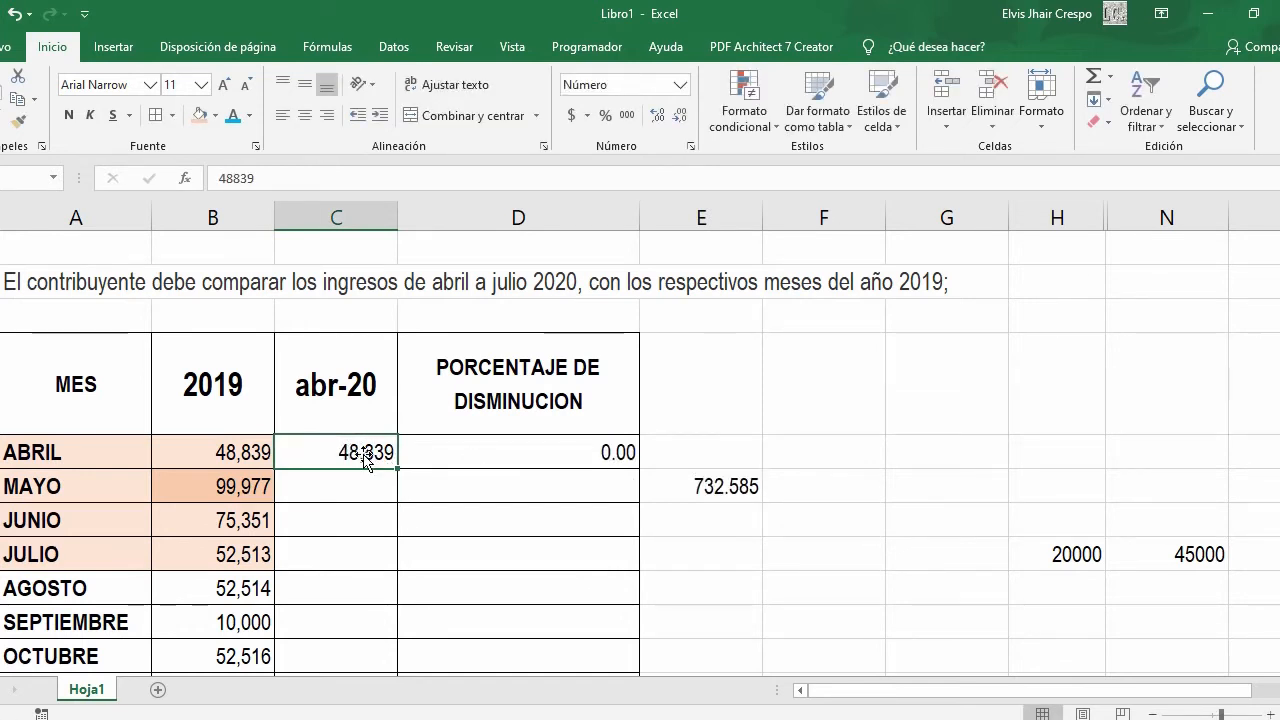
pyautogui.write('50000')
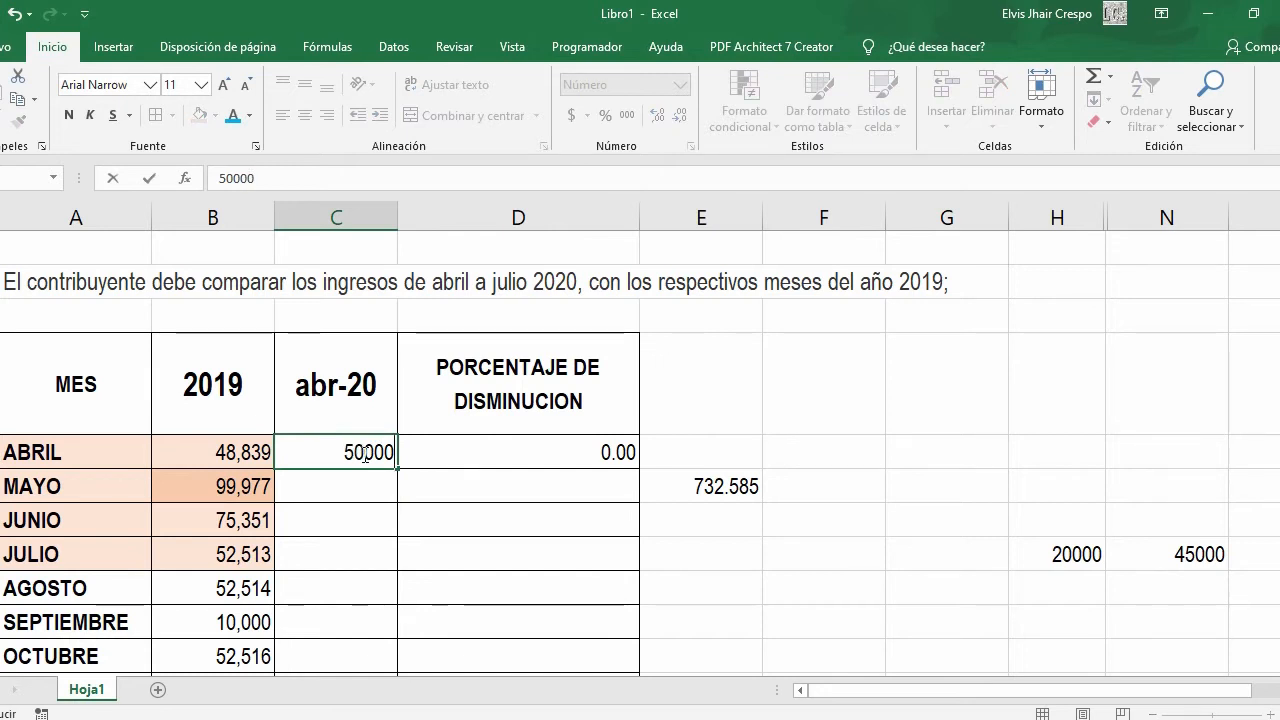
pyautogui.press('Return')
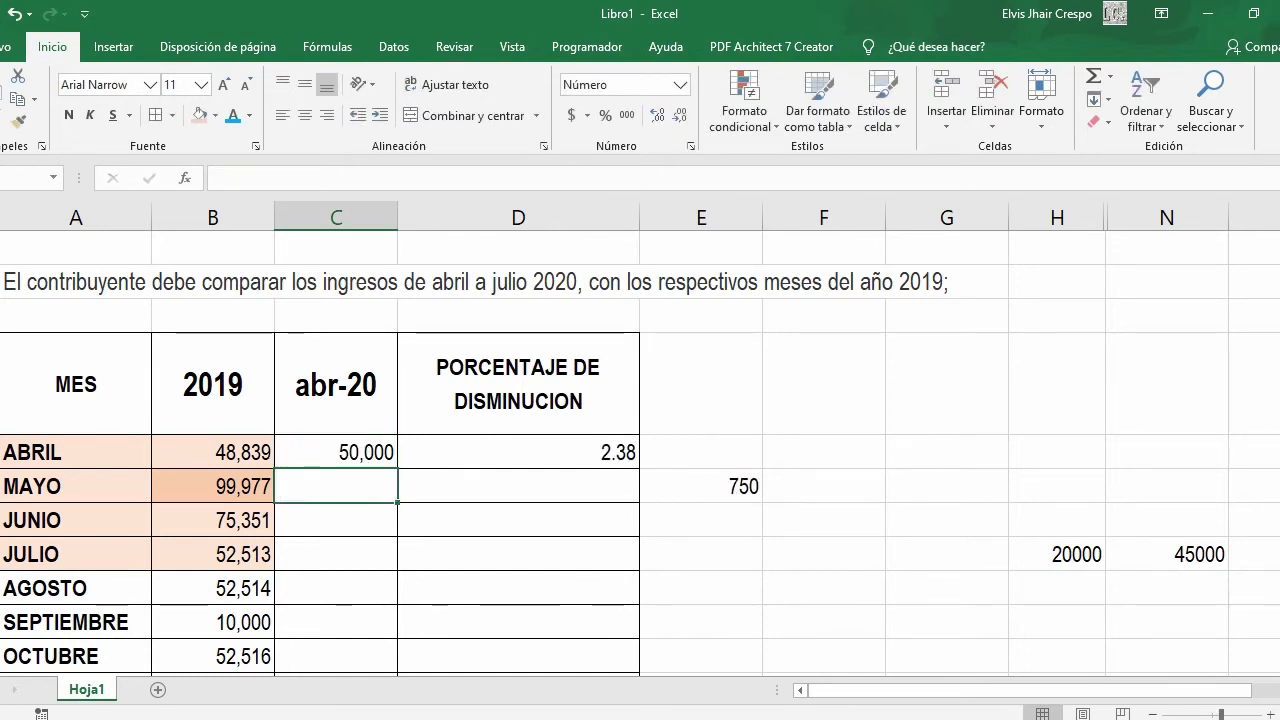
pyautogui.click(500, 715)
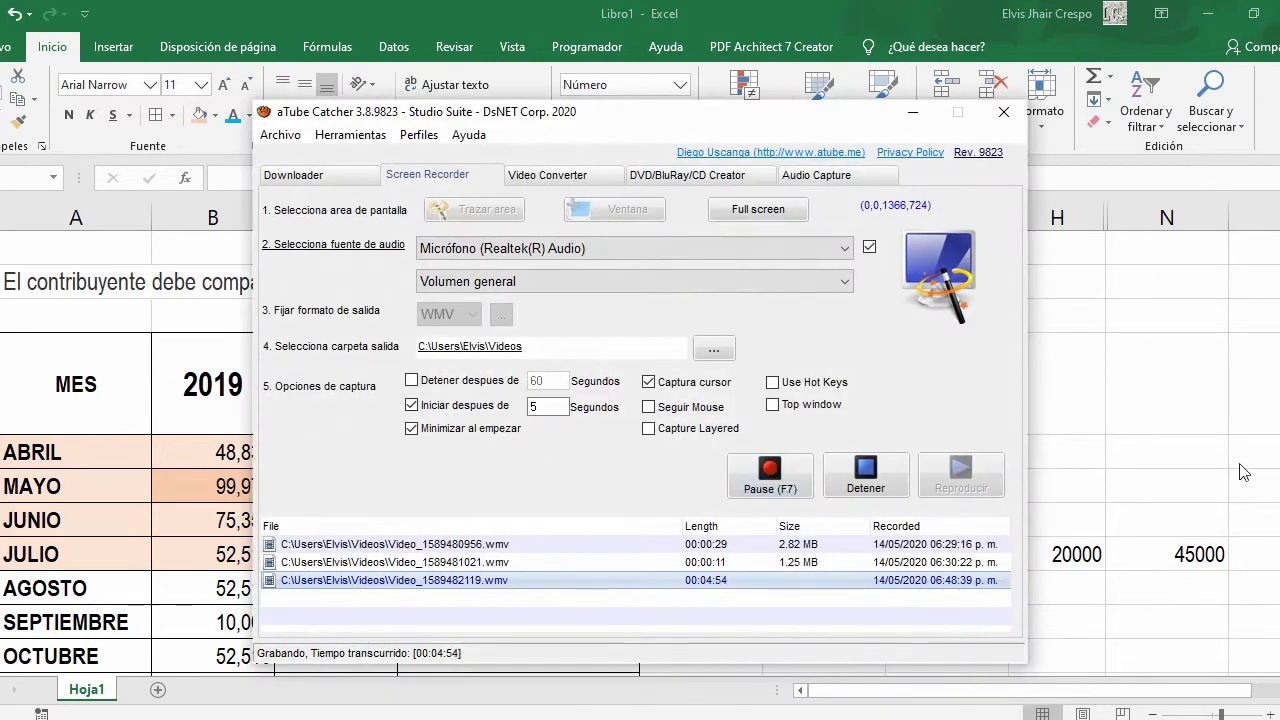
pyautogui.hotkey('alt', 'Tab')
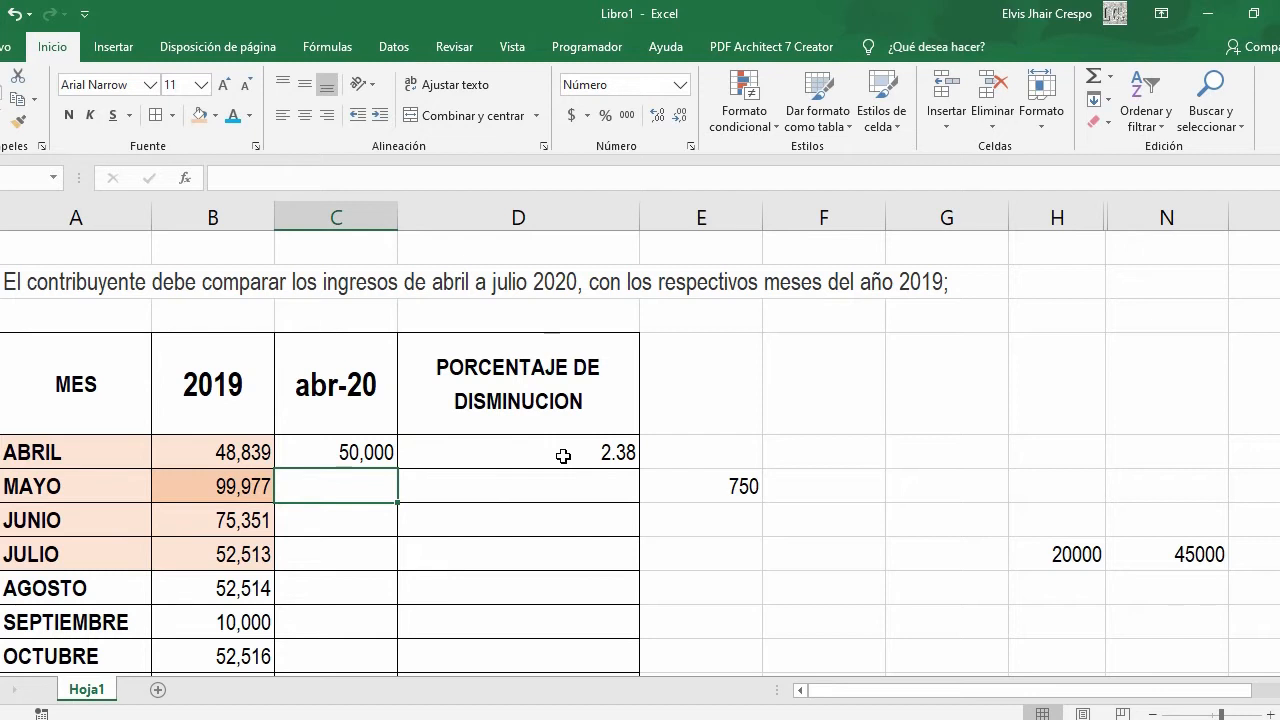
pyautogui.scroll(-1, 553, 480)
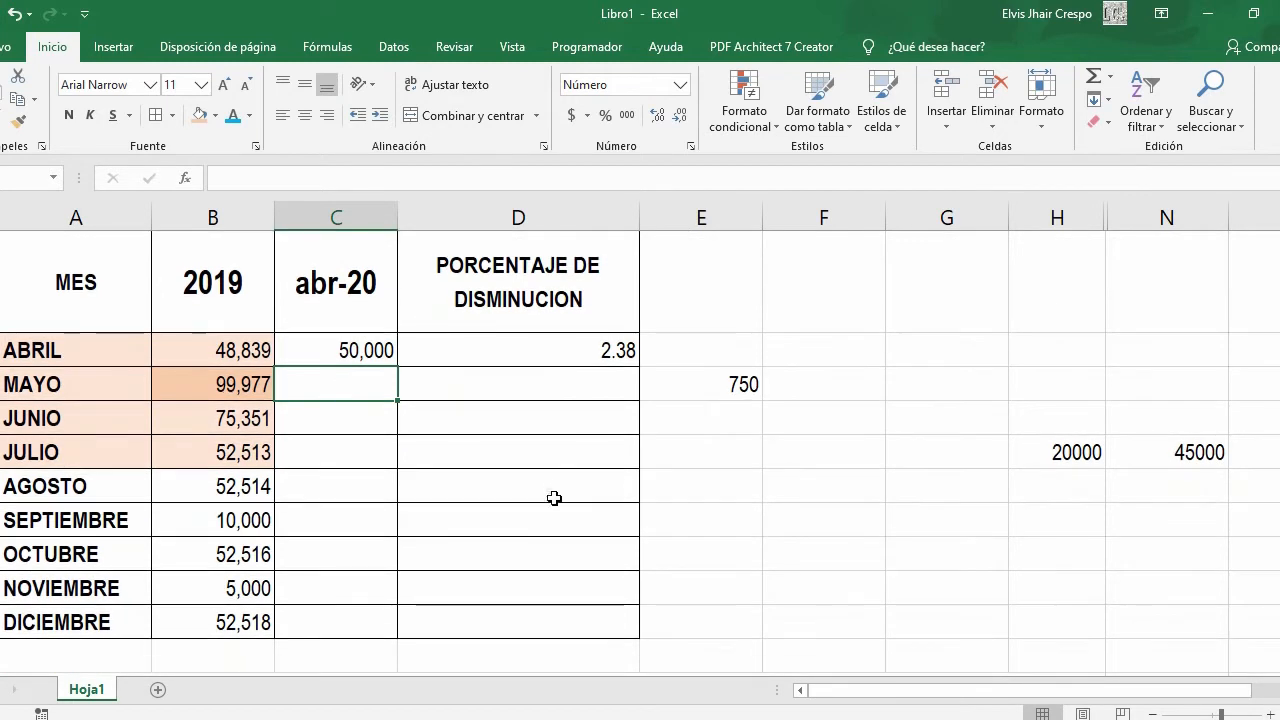
# - Examine the comparison rules for taxpayers without income from April to July 2019 and locate the month with the highest 2019 income
pyautogui.scroll(-2, 556, 494)
pyautogui.scroll(2, 505, 541)
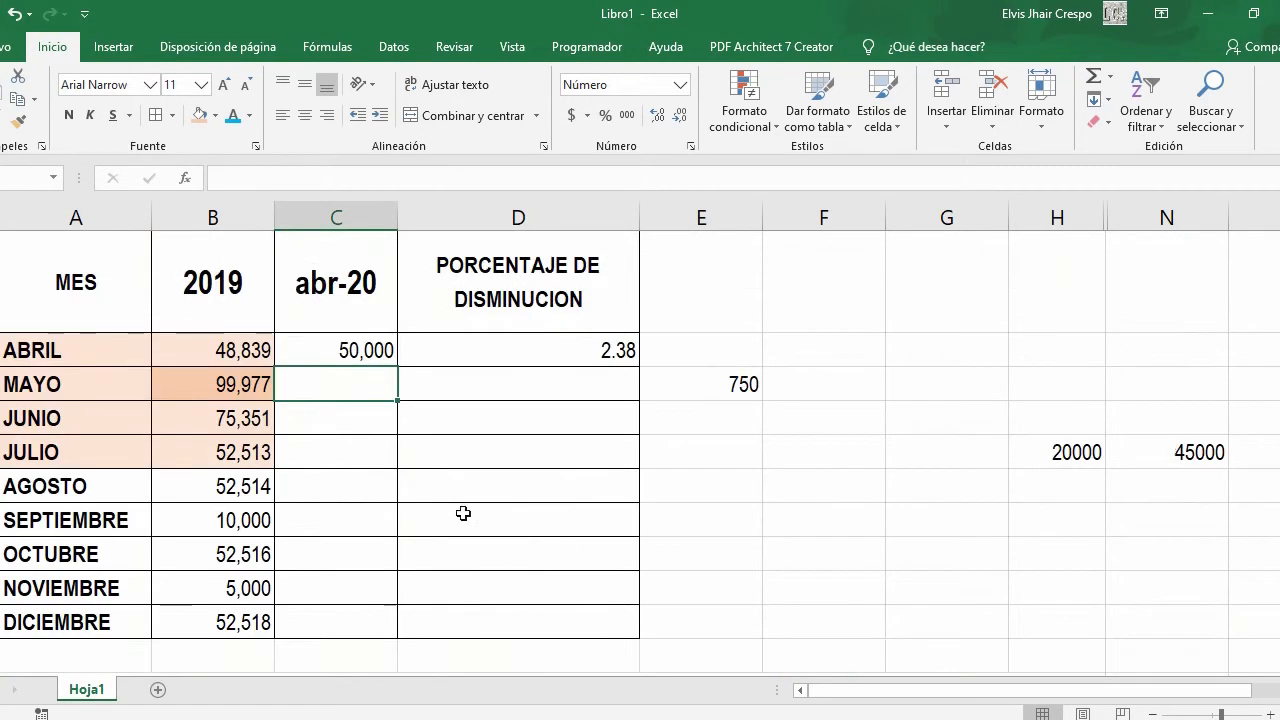
pyautogui.scroll(-1, 329, 526)
pyautogui.scroll(-2, 329, 526)
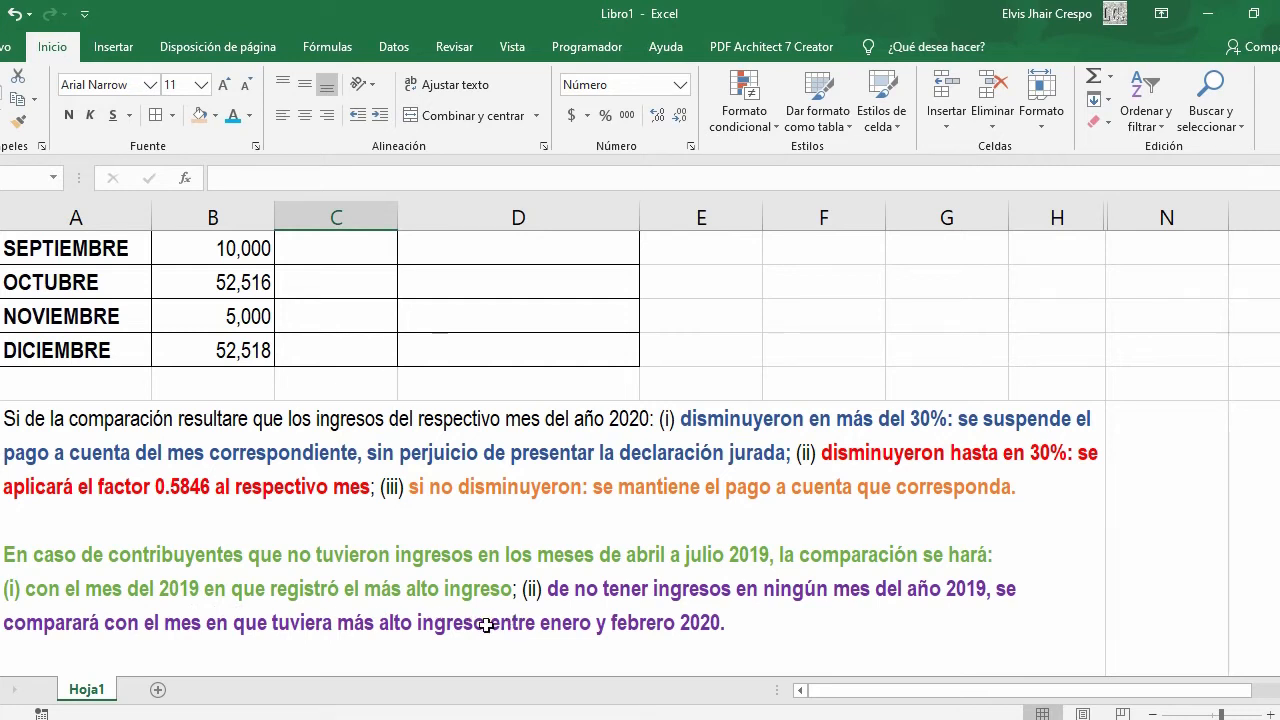
pyautogui.scroll(1, 369, 678)
pyautogui.scroll(1, 352, 668)
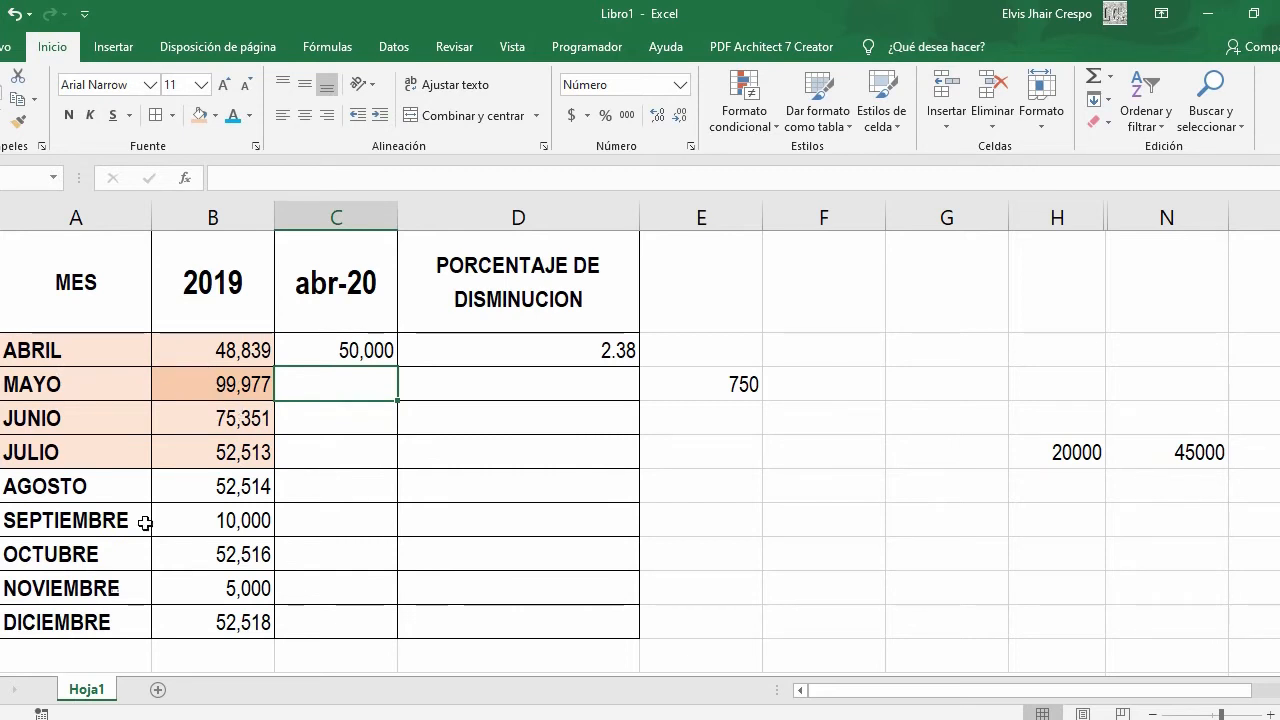
pyautogui.click(242, 389)
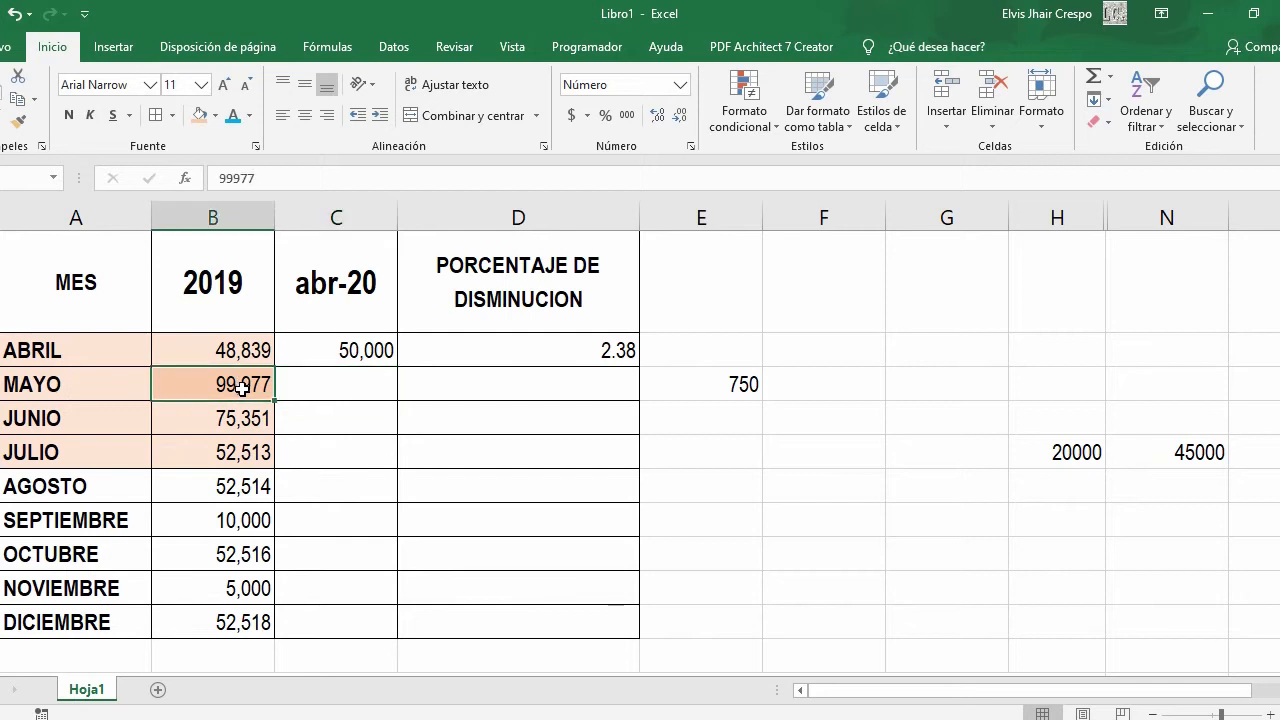
# - Fill the April 2020 income from C8 and the percentage formula from D8 down into the MAYO row
pyautogui.click(386, 349)
pyautogui.moveTo(397, 367); pyautogui.dragTo(396, 395)
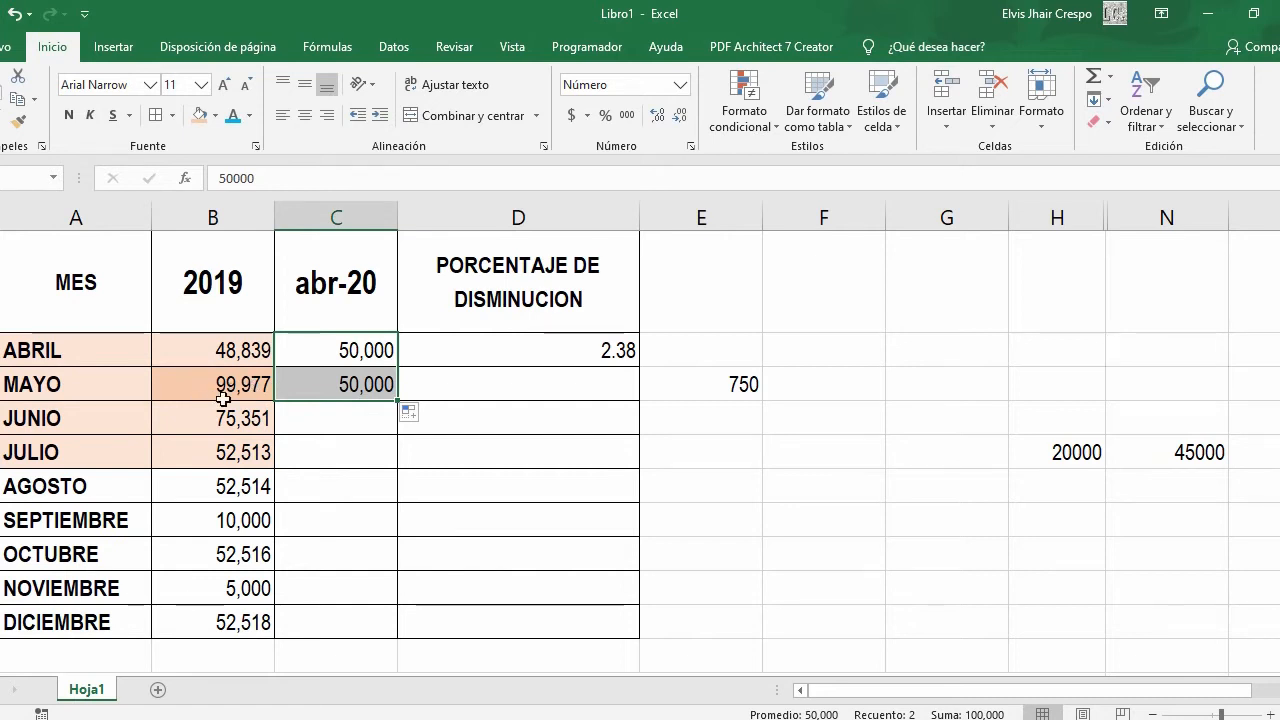
pyautogui.click(581, 362)
pyautogui.moveTo(639, 367); pyautogui.dragTo(501, 410)
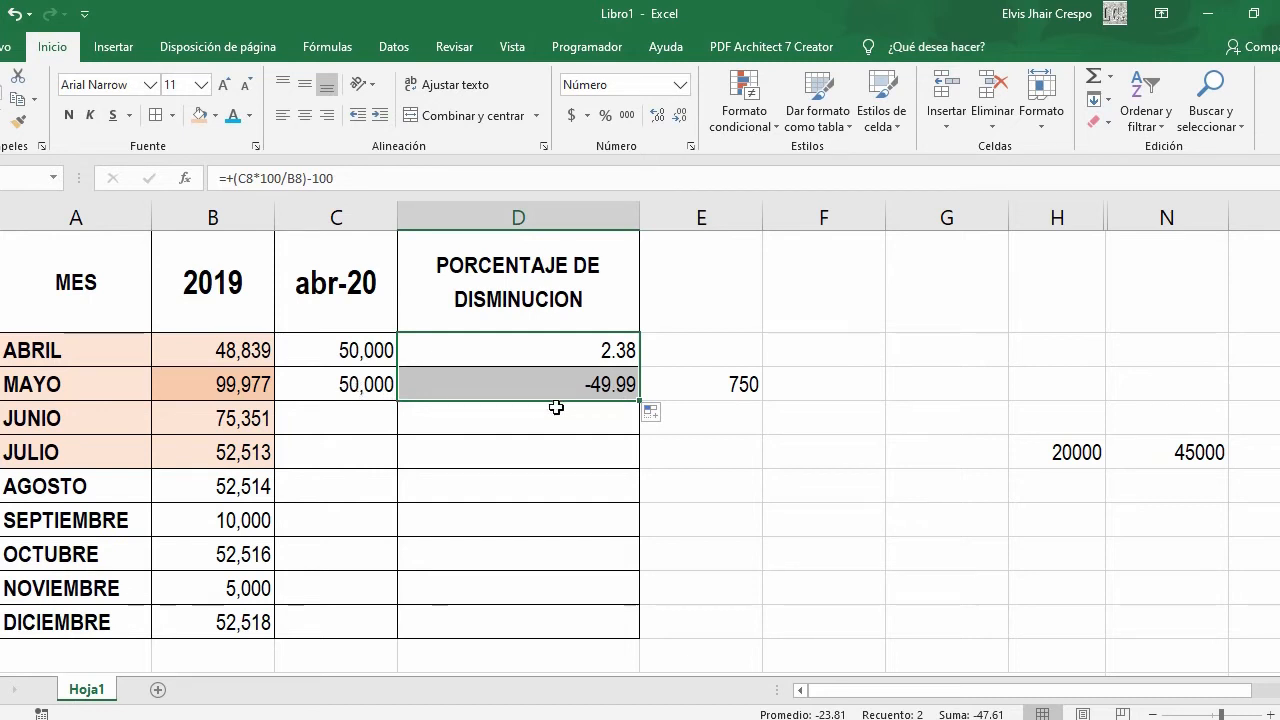
# - Check the decrease rules against the MAYO row and set the income in C9 to 80,000
pyautogui.scroll(-3, 560, 420)
pyautogui.scroll(4, 577, 490)
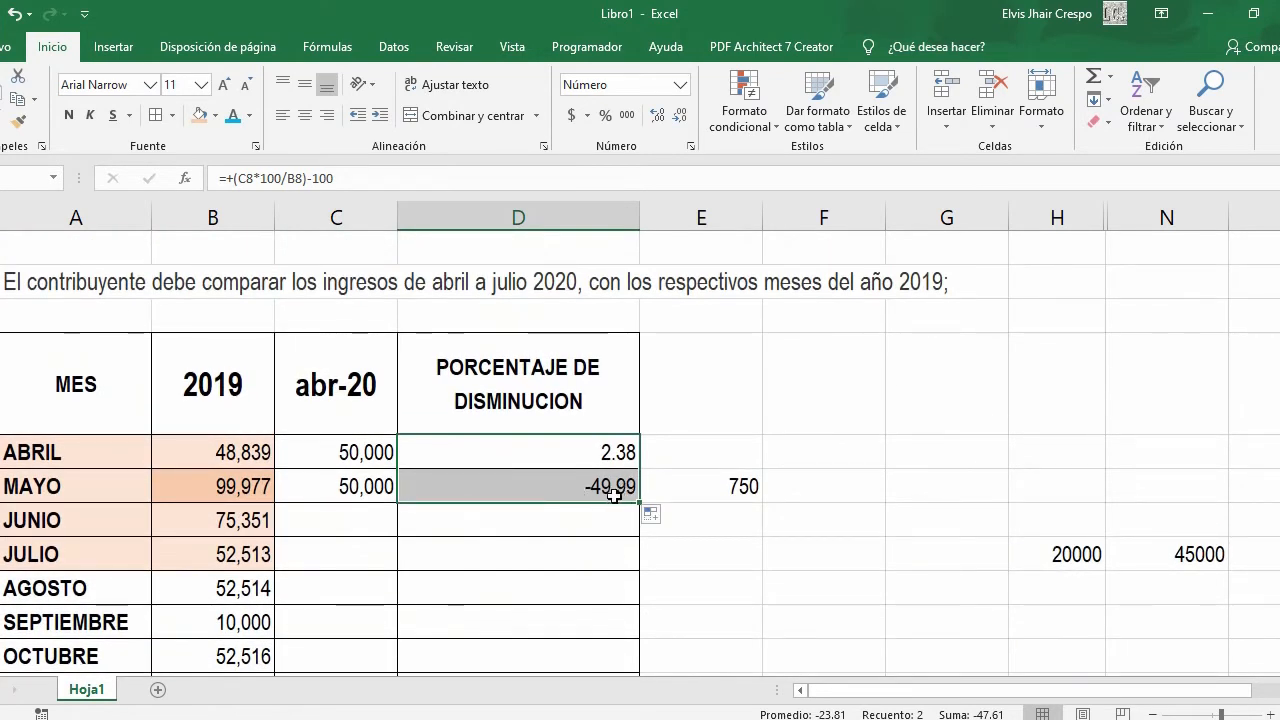
pyautogui.scroll(-1, 600, 480)
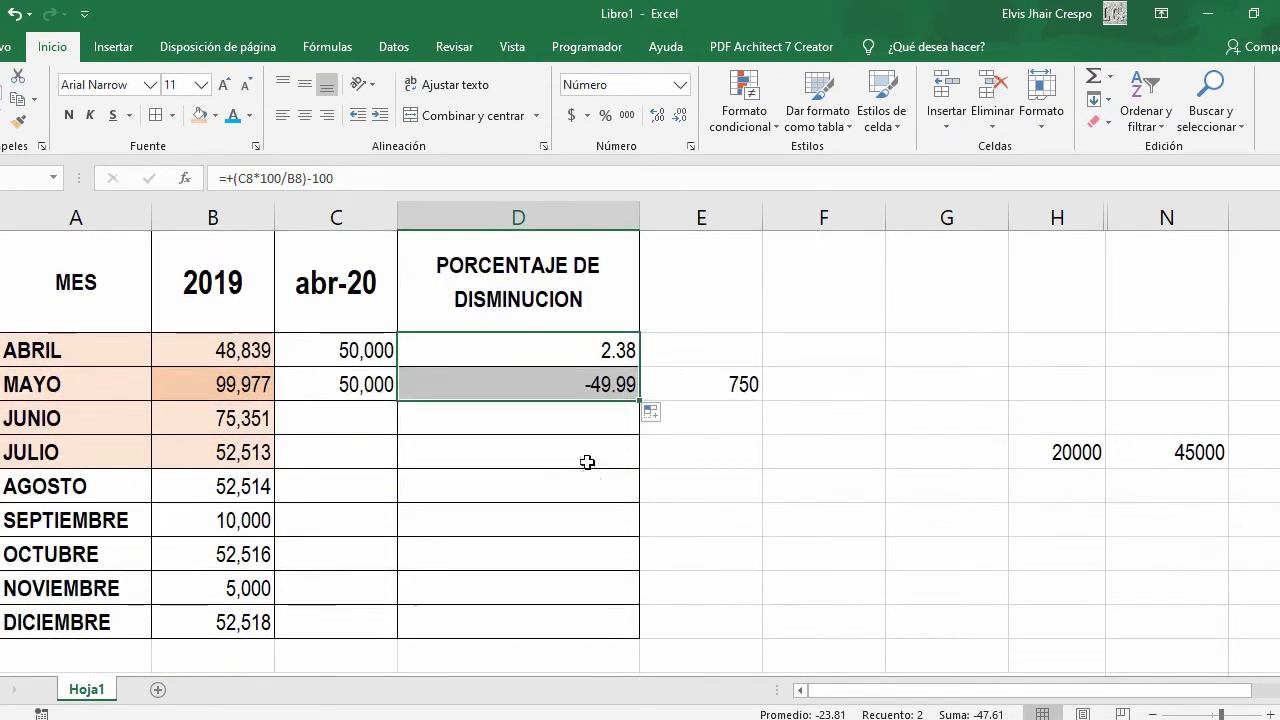
pyautogui.click(360, 386)
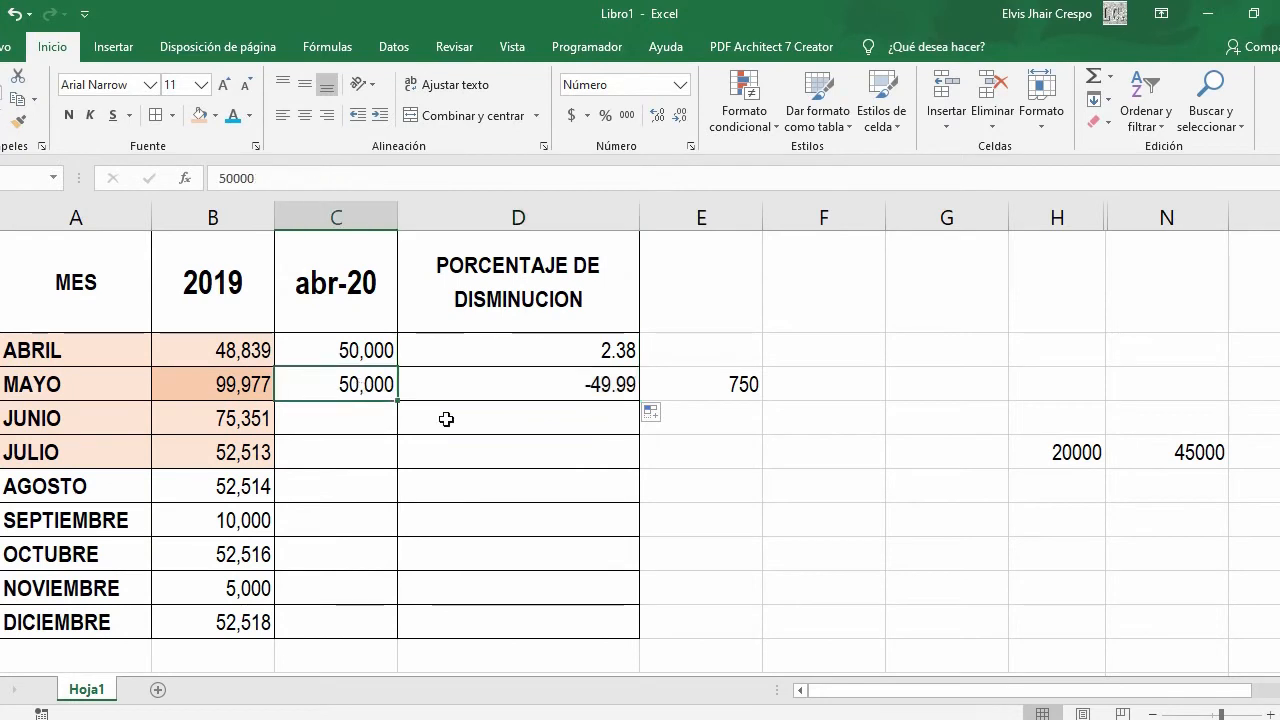
pyautogui.write('80000')
pyautogui.press('Return')
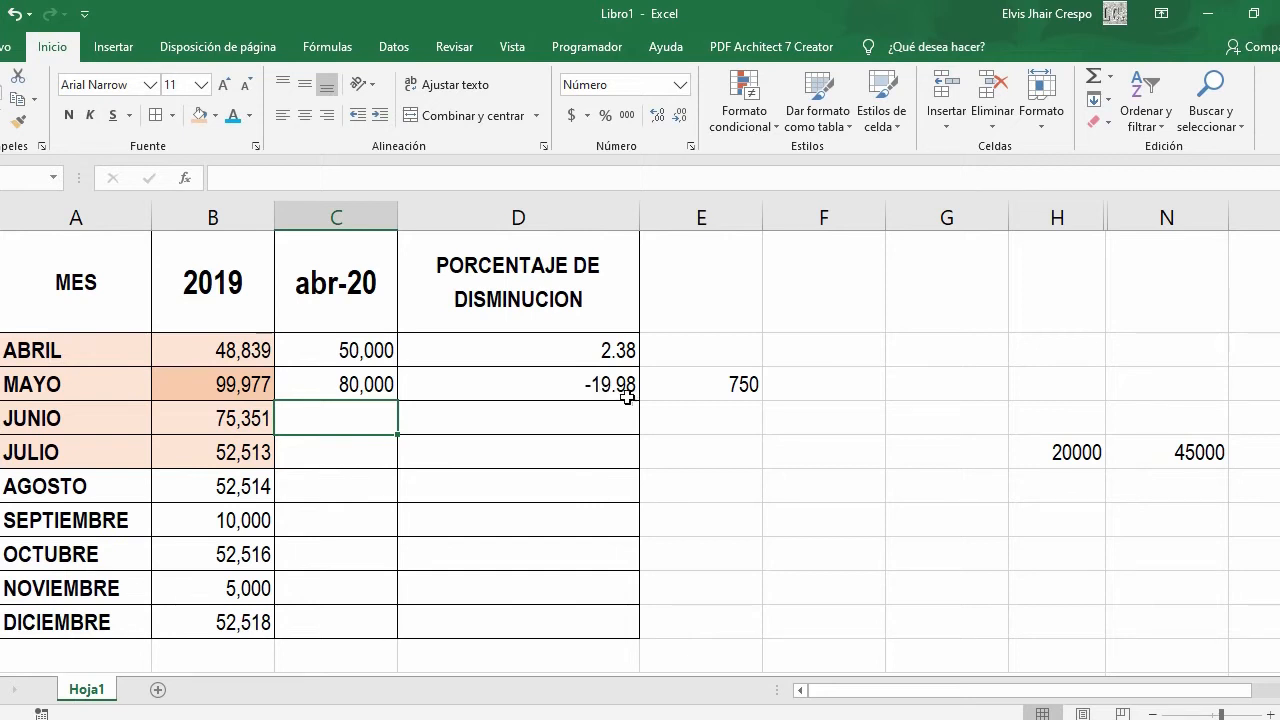
# - Compare the ABRIL and MAYO rows with the rule for decreases up to 30% and the rules for taxpayers without 2019 income
pyautogui.scroll(-2, 616, 475)
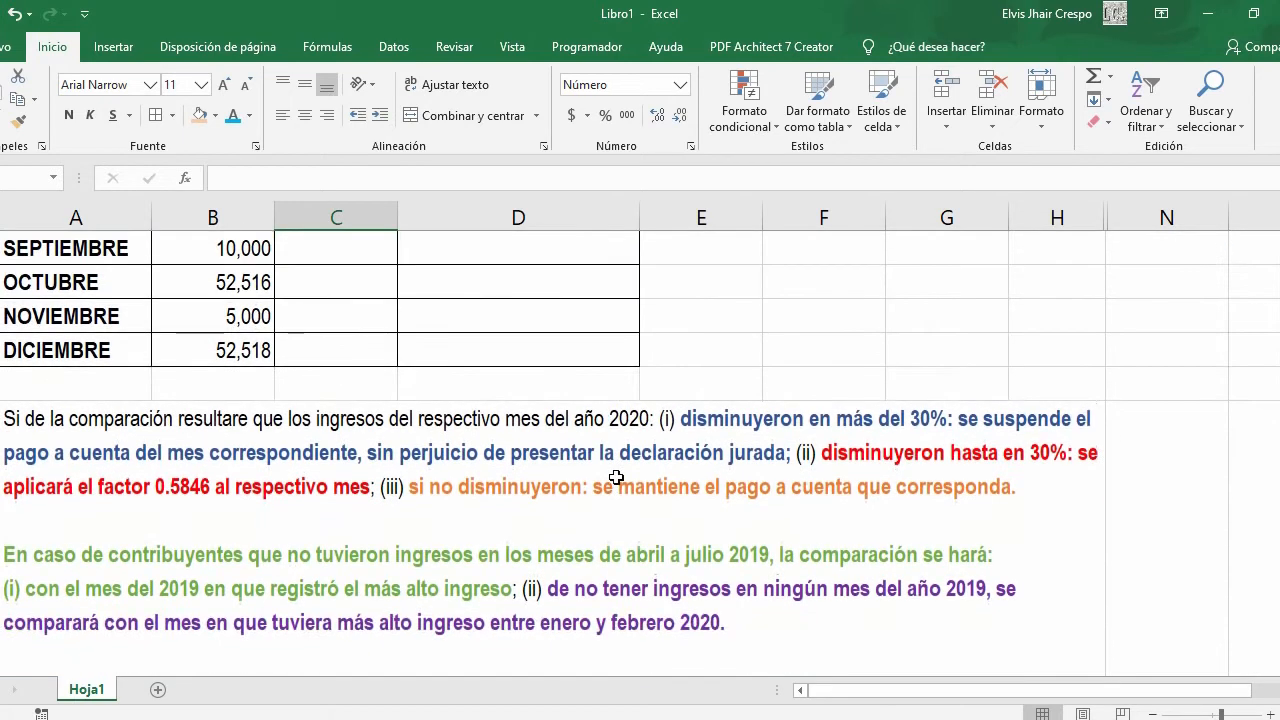
pyautogui.scroll(2, 616, 477)
pyautogui.scroll(-1, 616, 477)
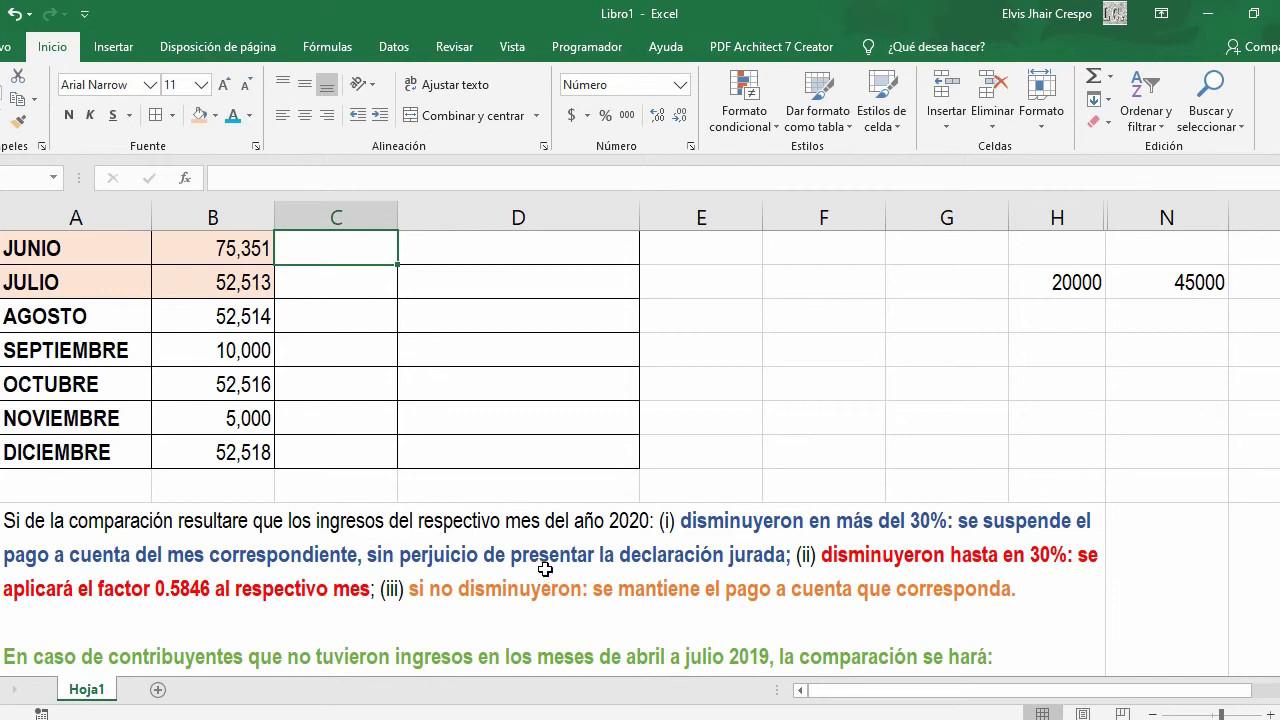
pyautogui.scroll(1, 545, 570)
pyautogui.scroll(-2, 543, 566)
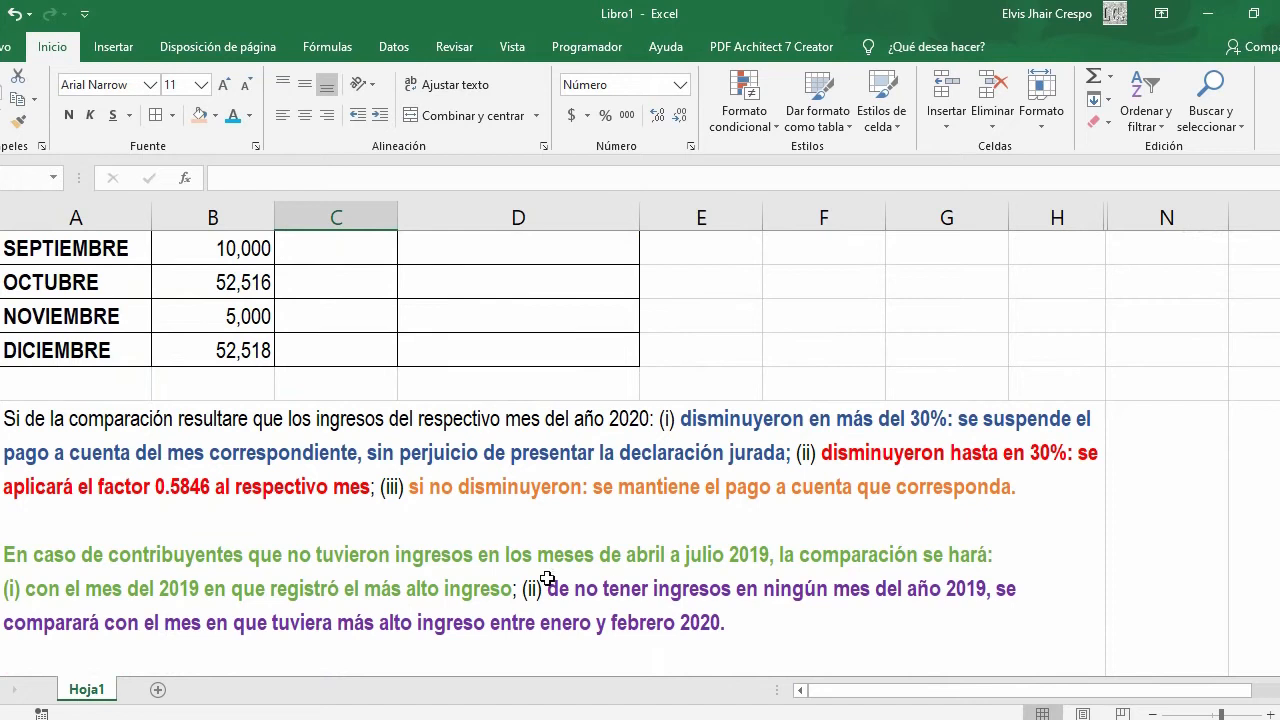
pyautogui.scroll(3, 266, 369)
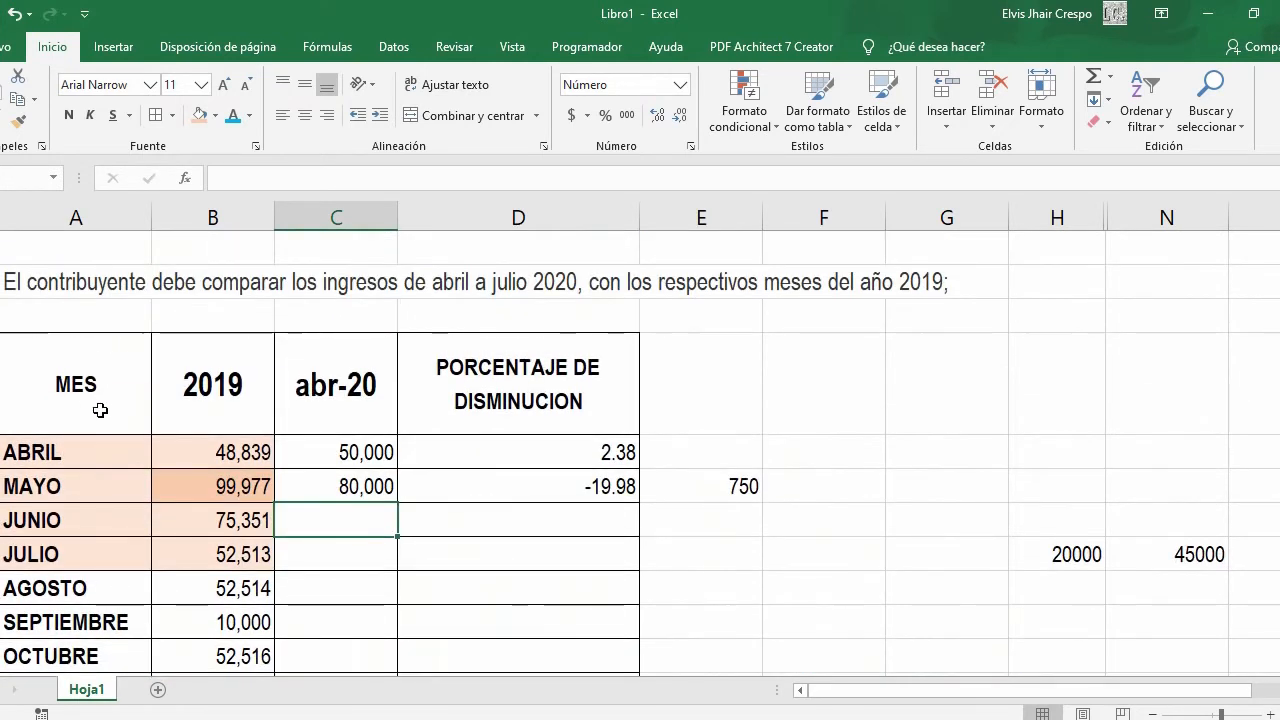
pyautogui.scroll(-1, 100, 410)
pyautogui.scroll(-1, 108, 420)
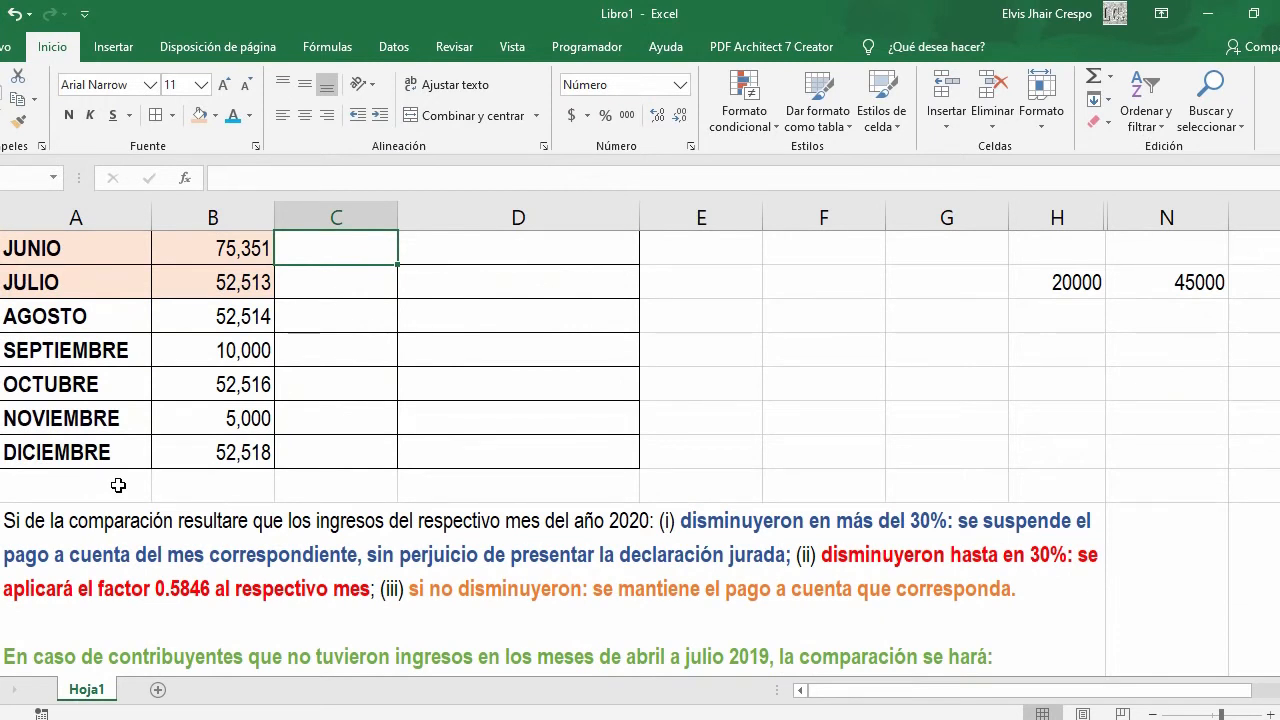
pyautogui.scroll(-1, 180, 466)
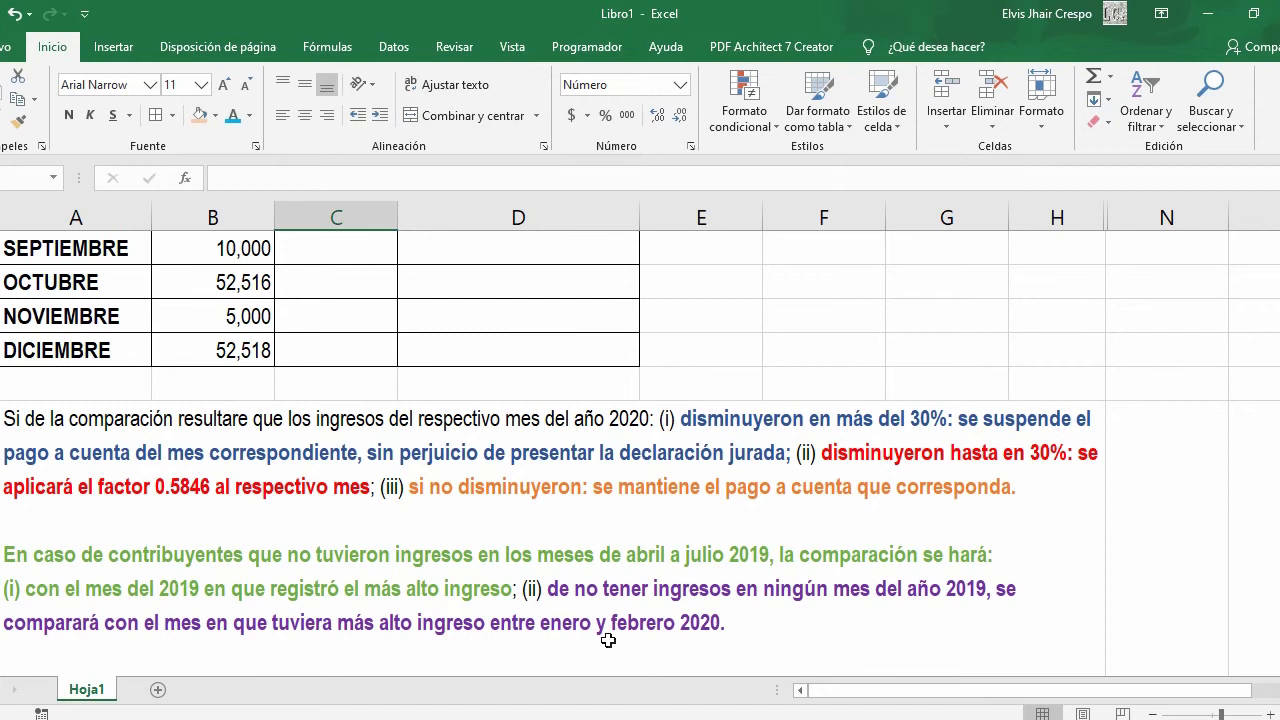
pyautogui.scroll(3, 600, 649)
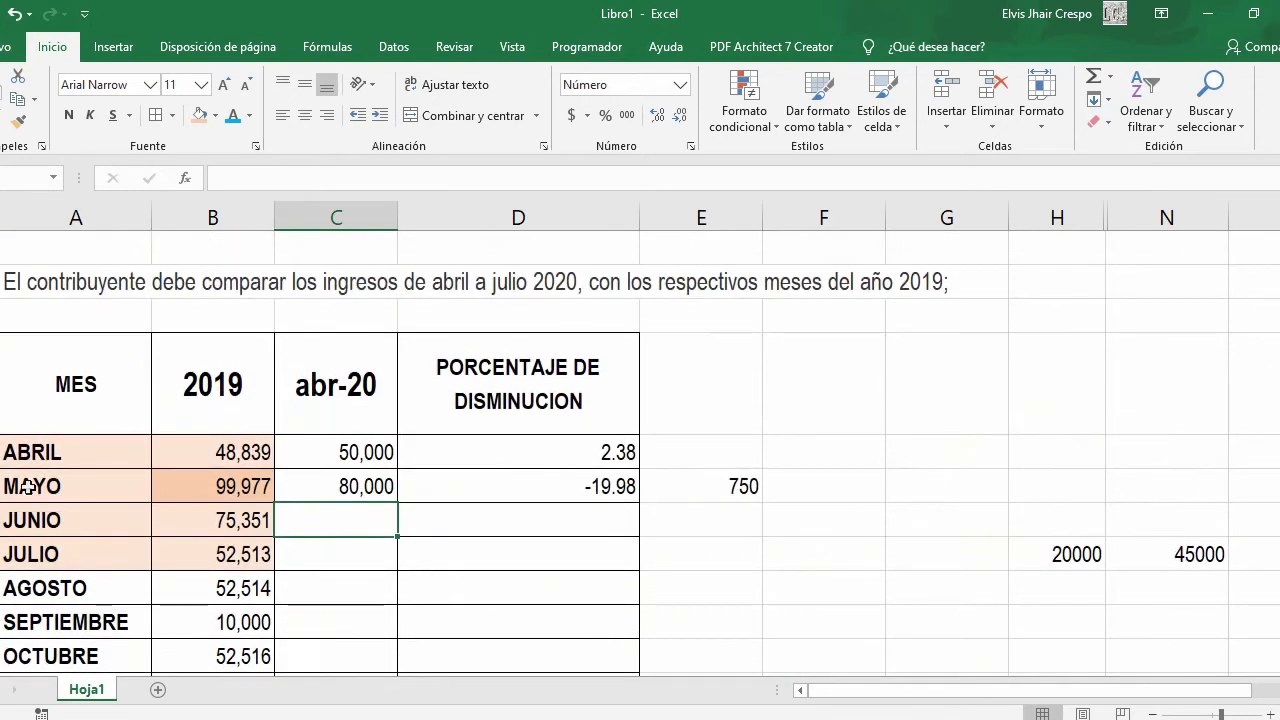
pyautogui.click(63, 456)
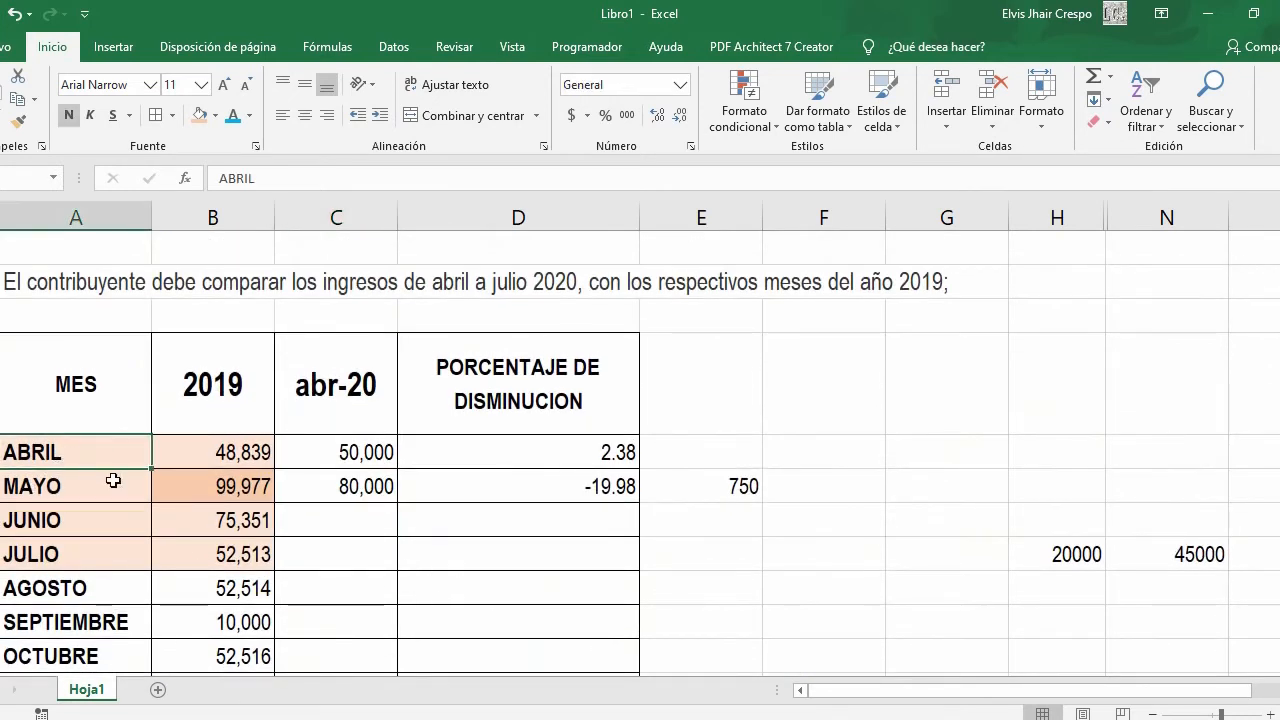
pyautogui.click(96, 484)
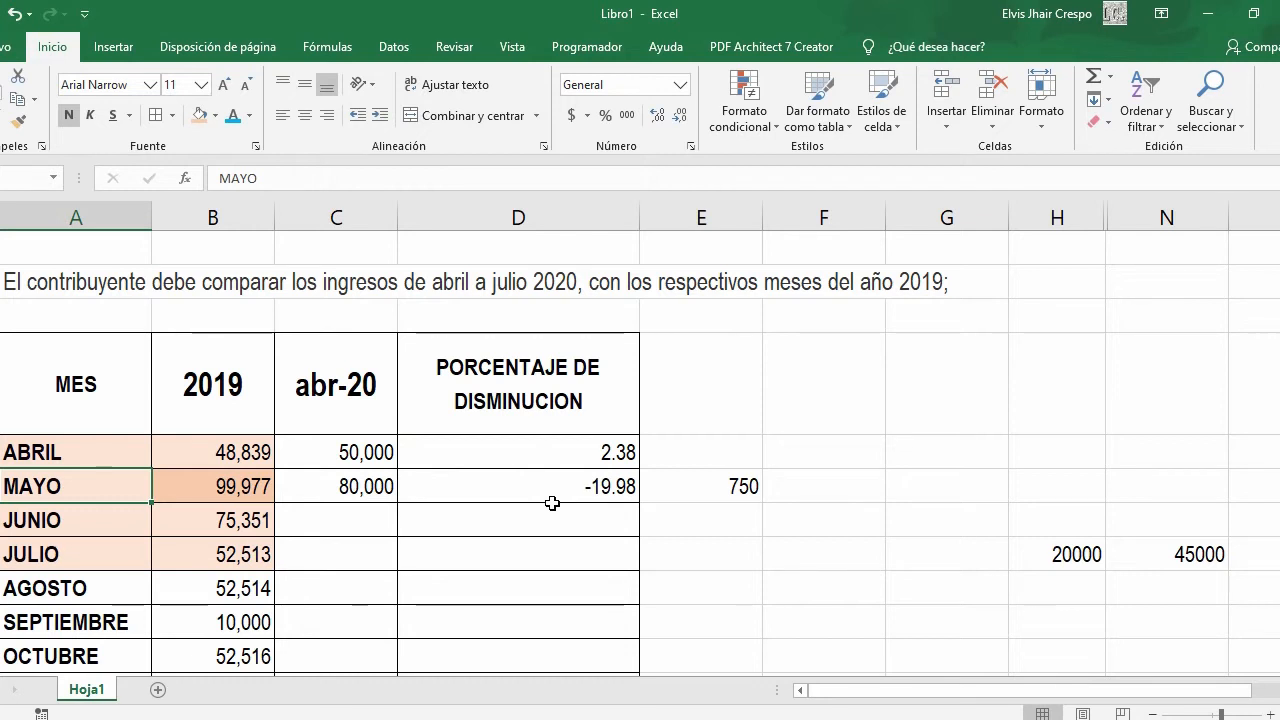
# - Review the three outcomes of the income comparison and the alternative comparison months alongside the 2019 monthly income table
pyautogui.scroll(-1, 555, 504)
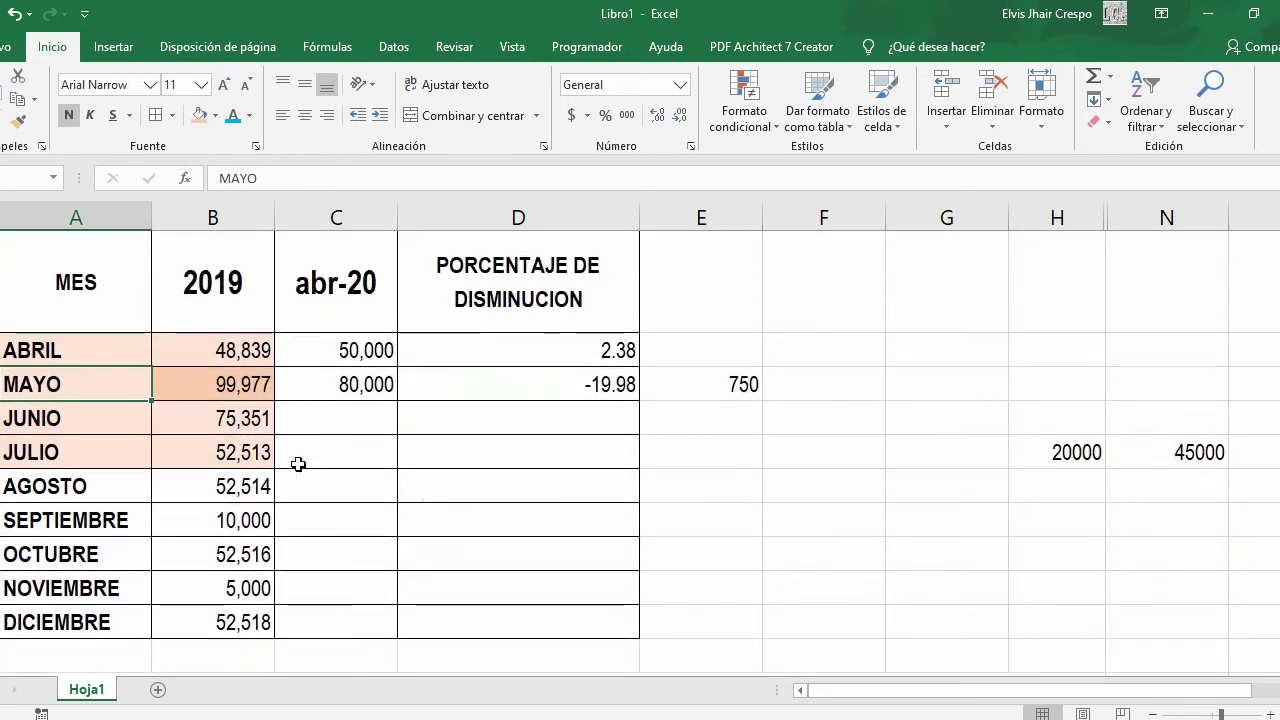
pyautogui.scroll(-4, 450, 495)
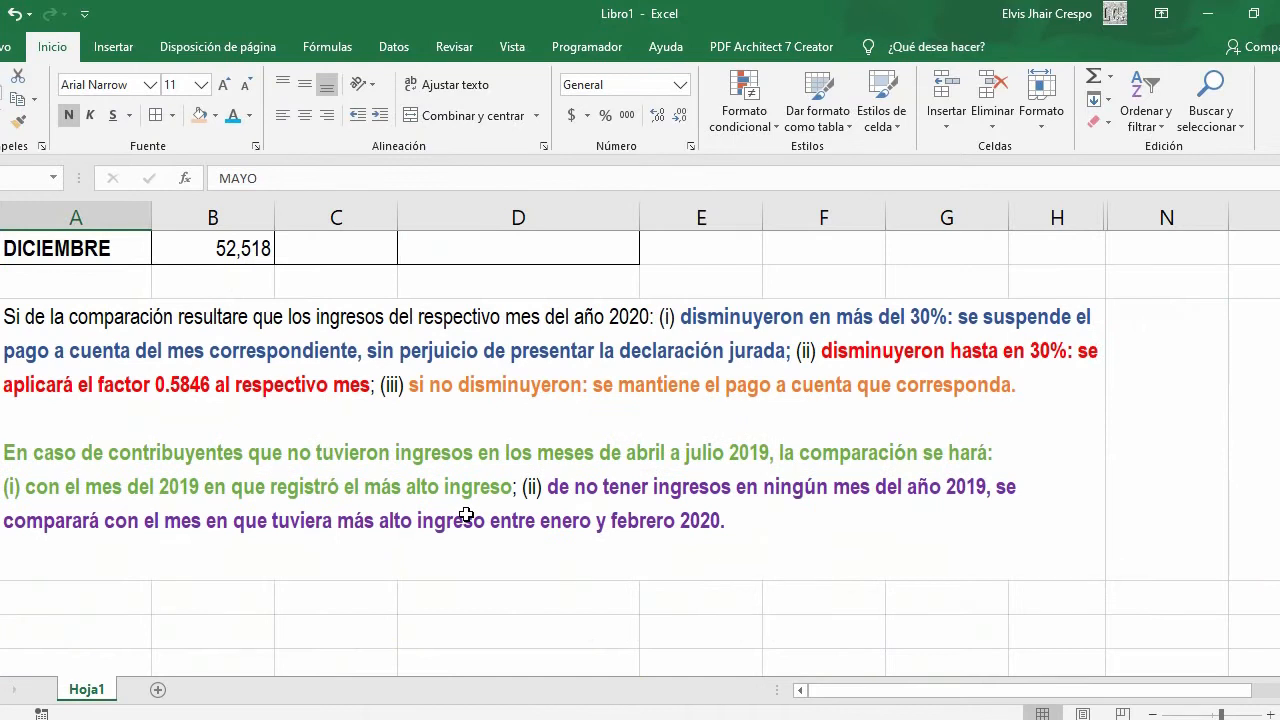
pyautogui.scroll(1, 481, 537)
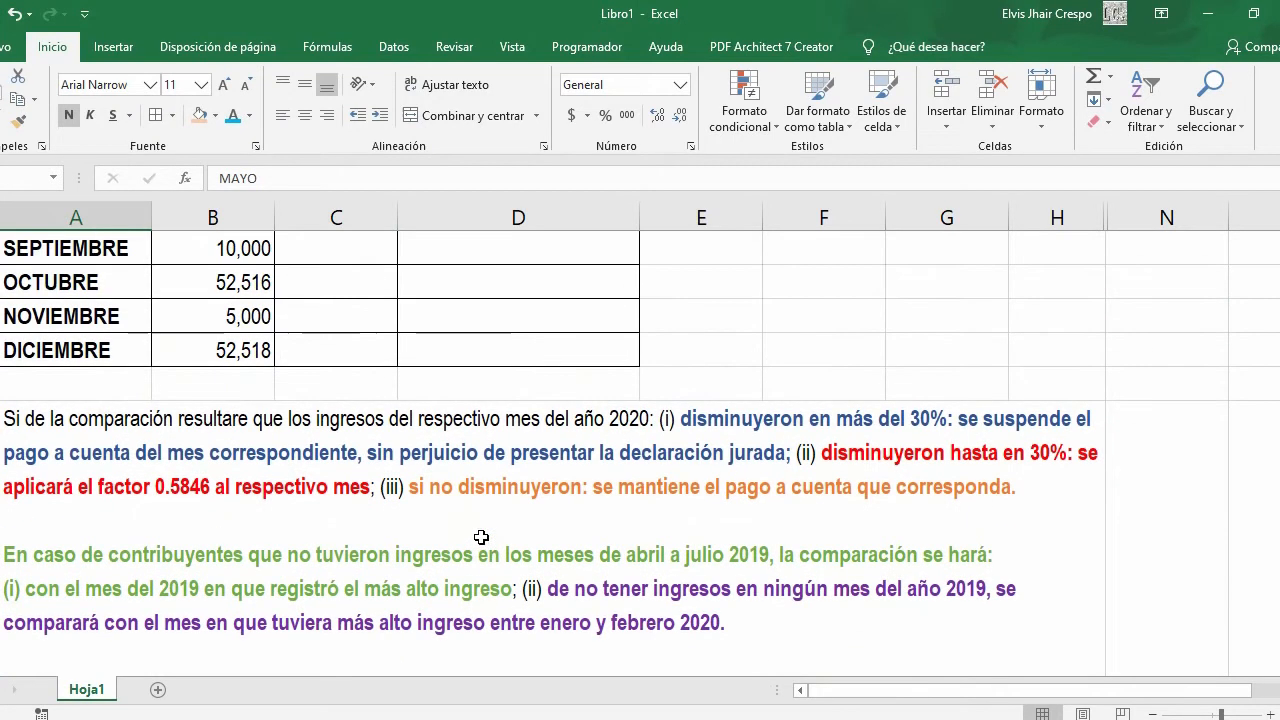
pyautogui.scroll(2, 481, 537)
pyautogui.scroll(-1, 481, 537)
pyautogui.scroll(-1, 481, 539)
pyautogui.scroll(1, 195, 525)
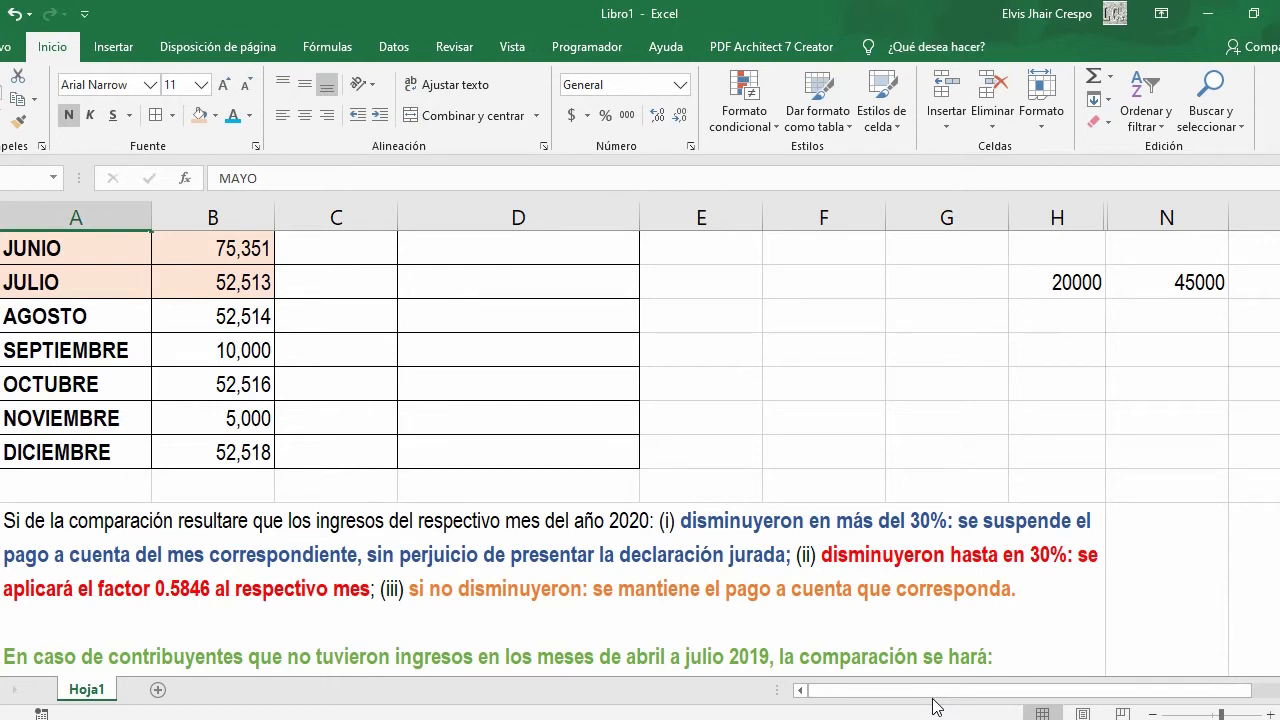
pyautogui.scroll(1, 375, 410)
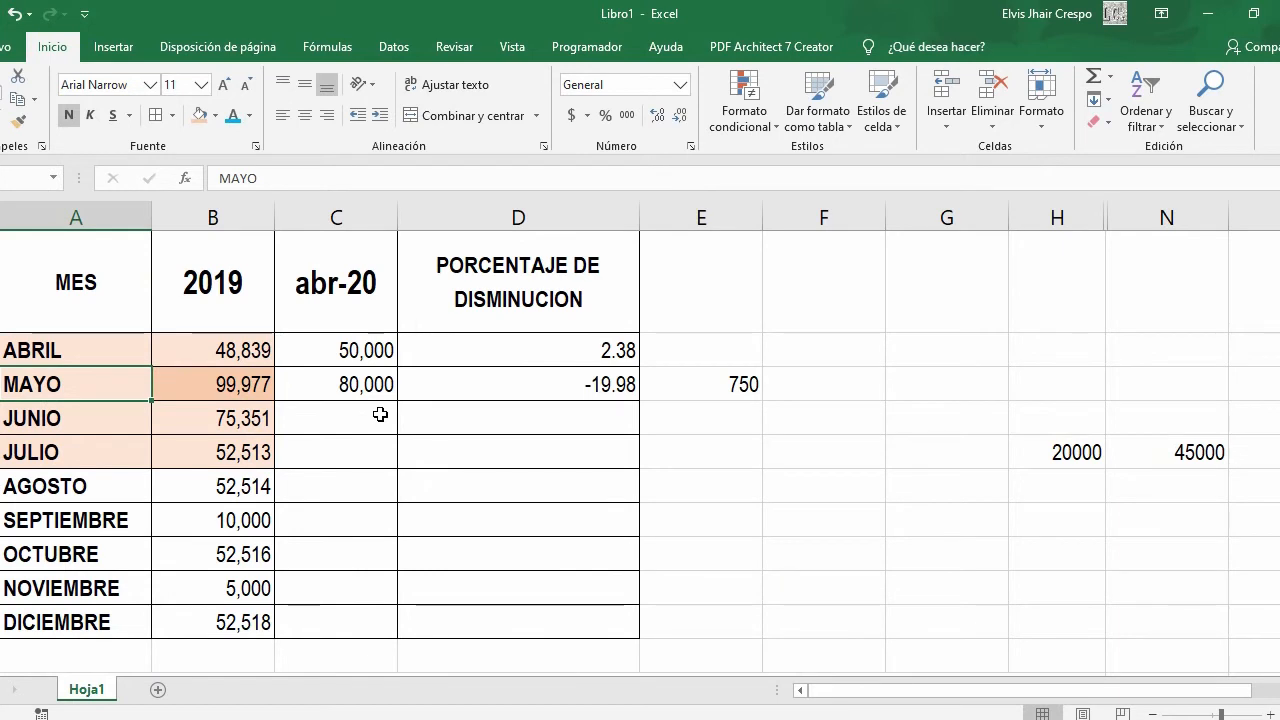
pyautogui.scroll(-3, 409, 440)
pyautogui.scroll(3, 300, 480)
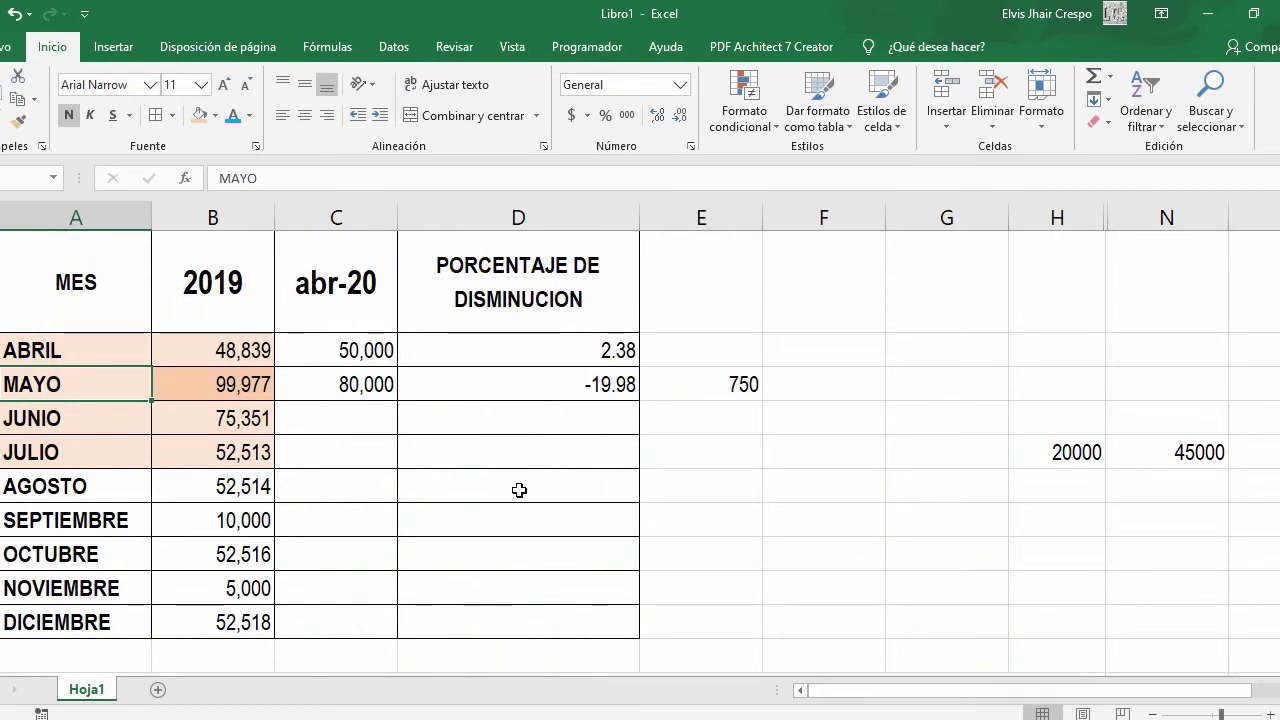
pyautogui.scroll(-2, 508, 514)
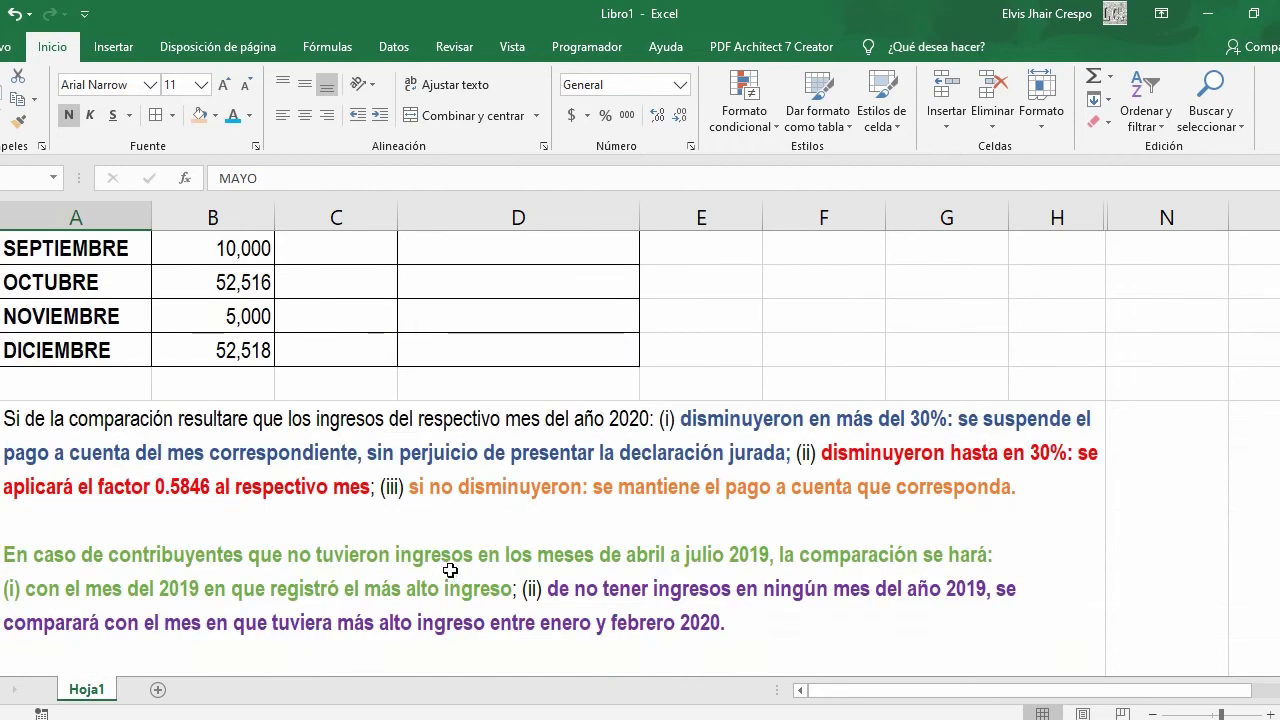
pyautogui.scroll(3, 494, 403)
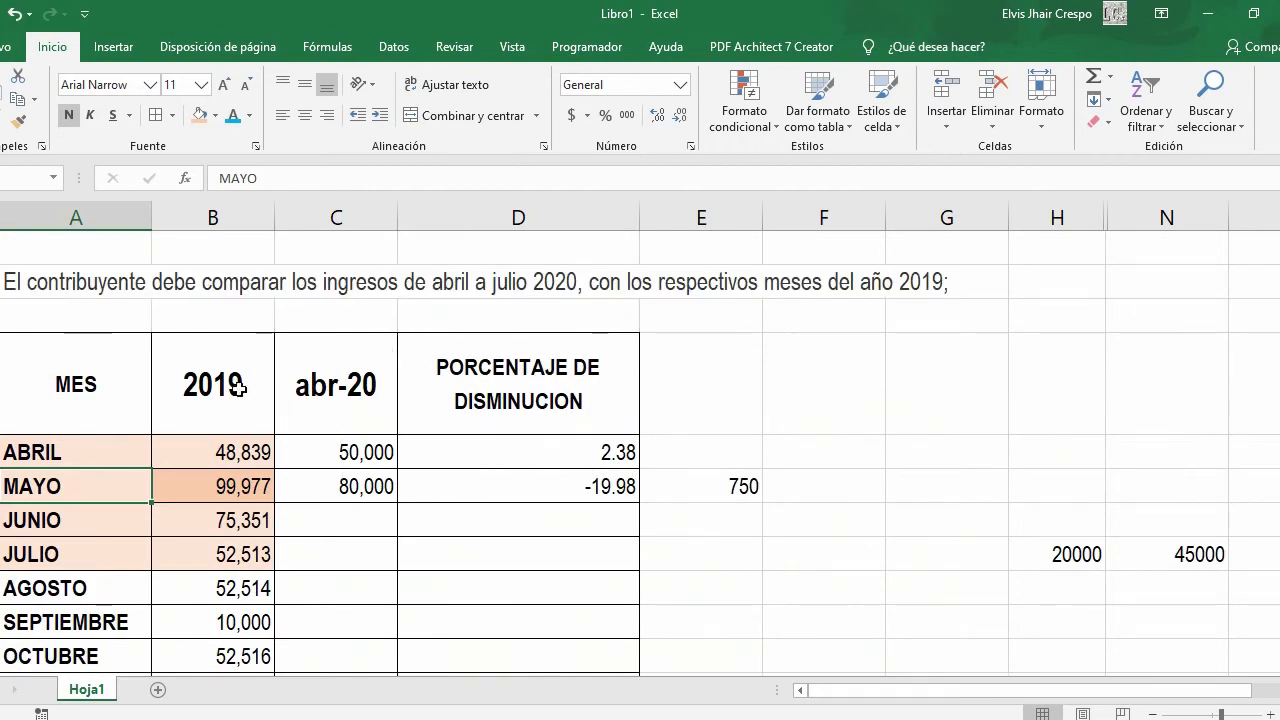
pyautogui.scroll(-1, 158, 406)
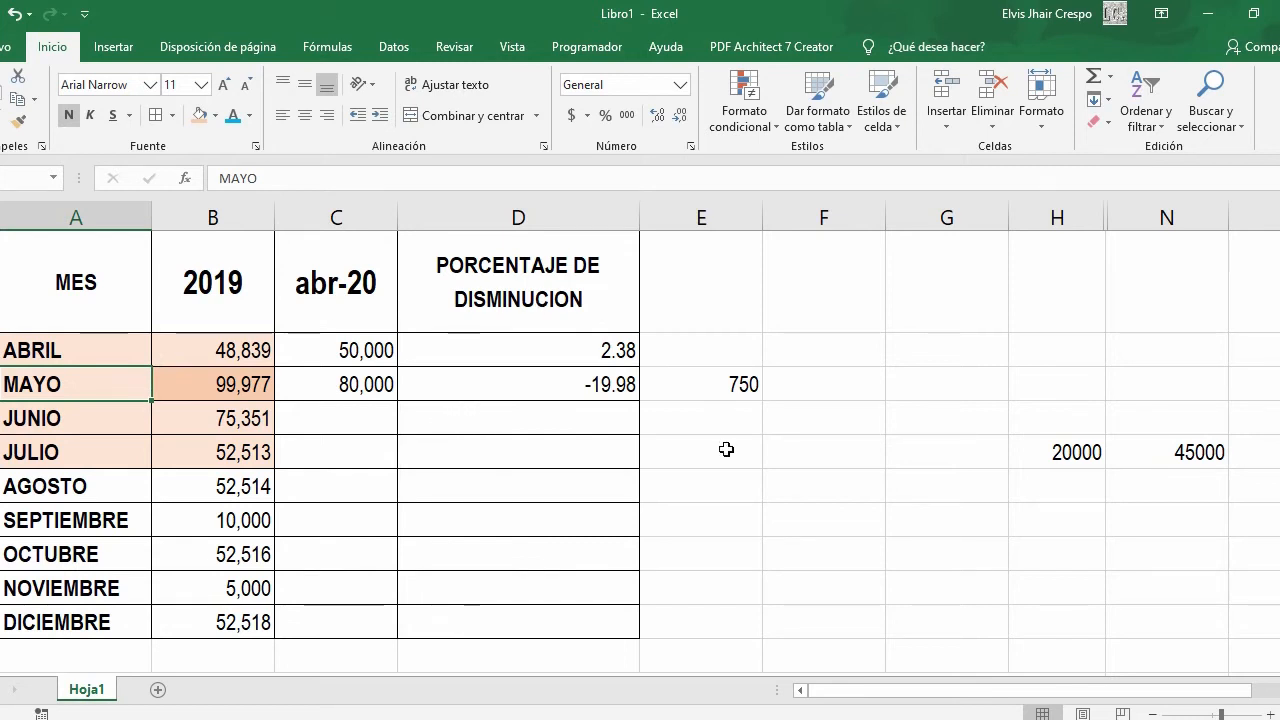
pyautogui.scroll(-2, 647, 436)
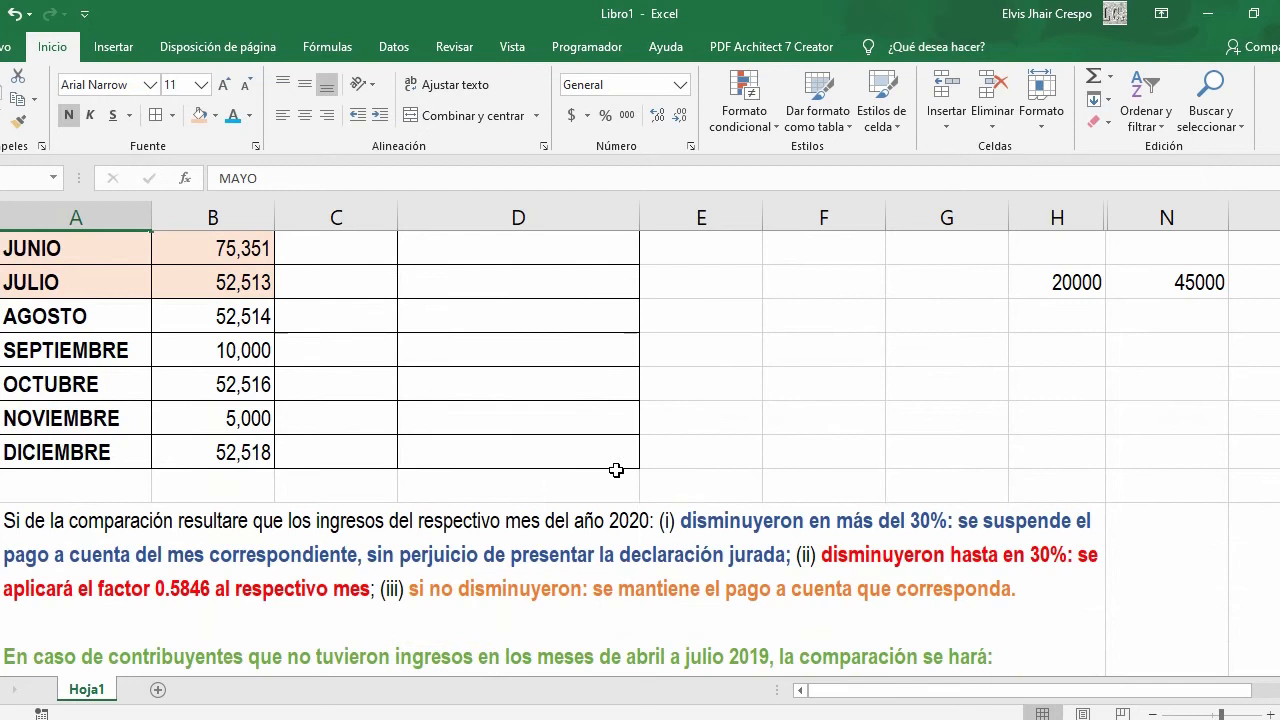
pyautogui.scroll(3, 610, 470)
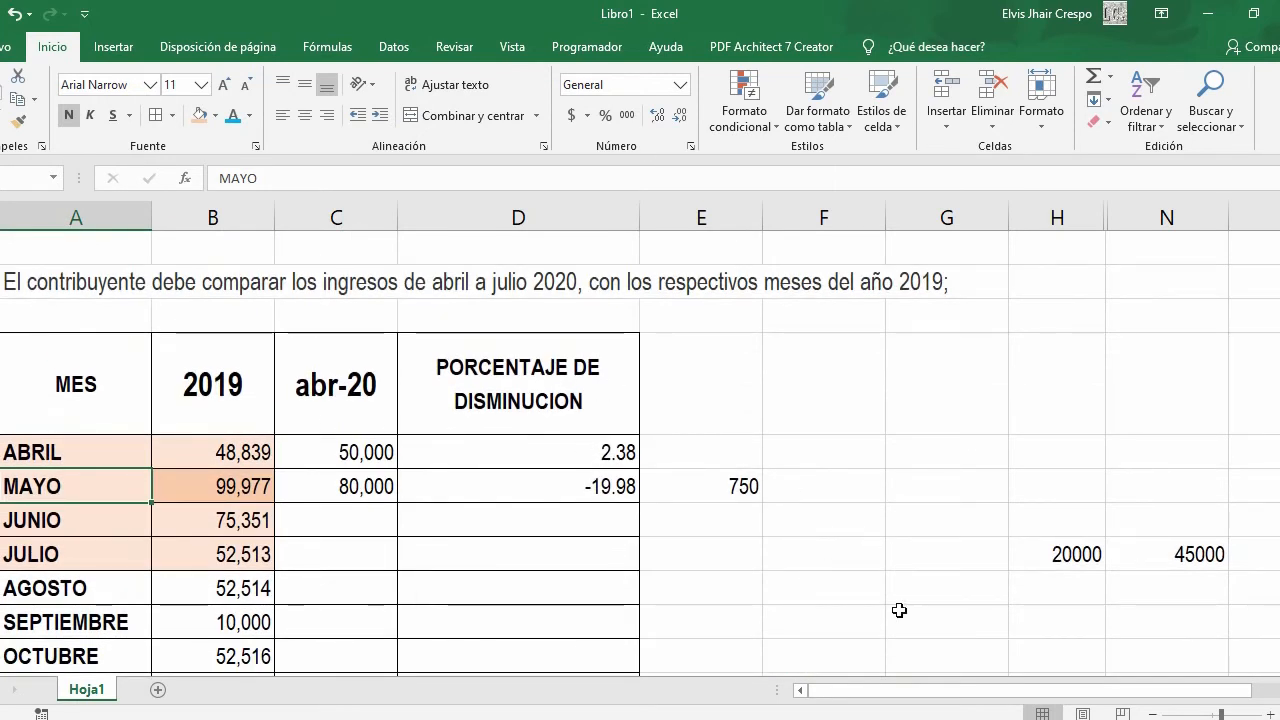
# - Switch to the SUNAT 0621 IGV Renta Mensual form and review the Renta section's Decreto Legislativo 1471 question, rate and net income
pyautogui.click(938, 714)
pyautogui.scroll(-3, 900, 500)
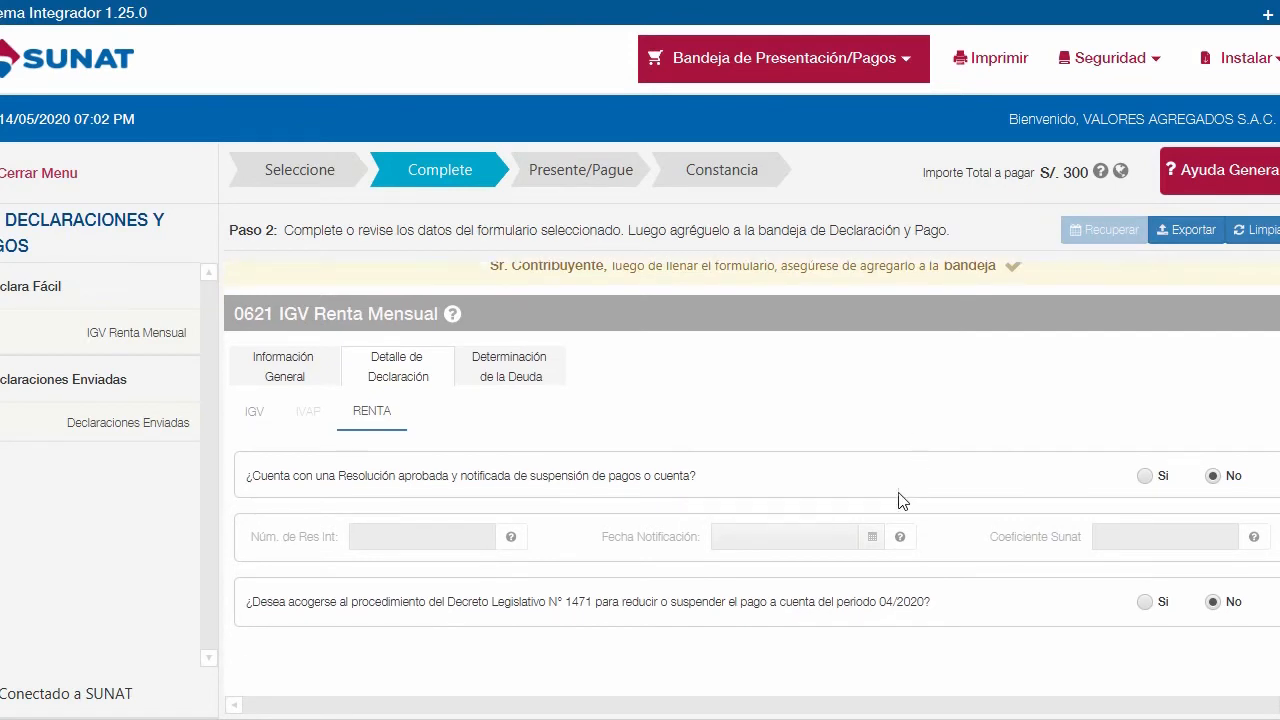
pyautogui.scroll(-4, 790, 503)
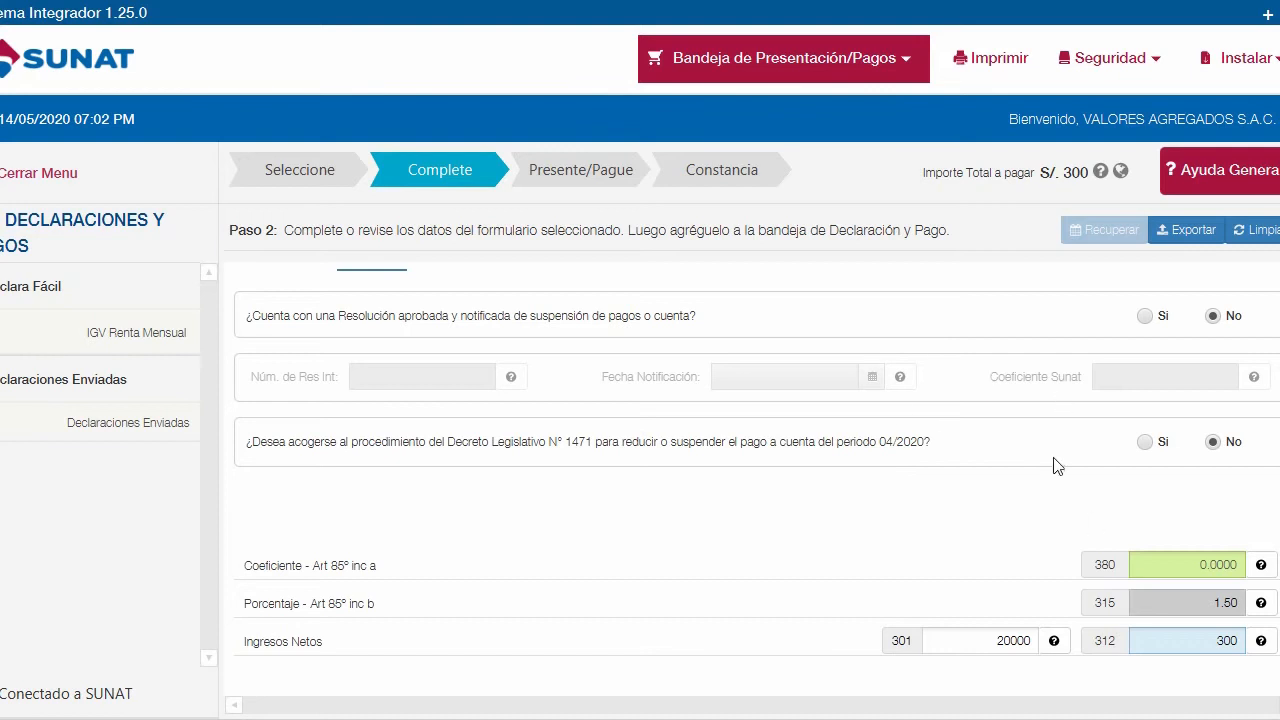
pyautogui.scroll(1, 950, 476)
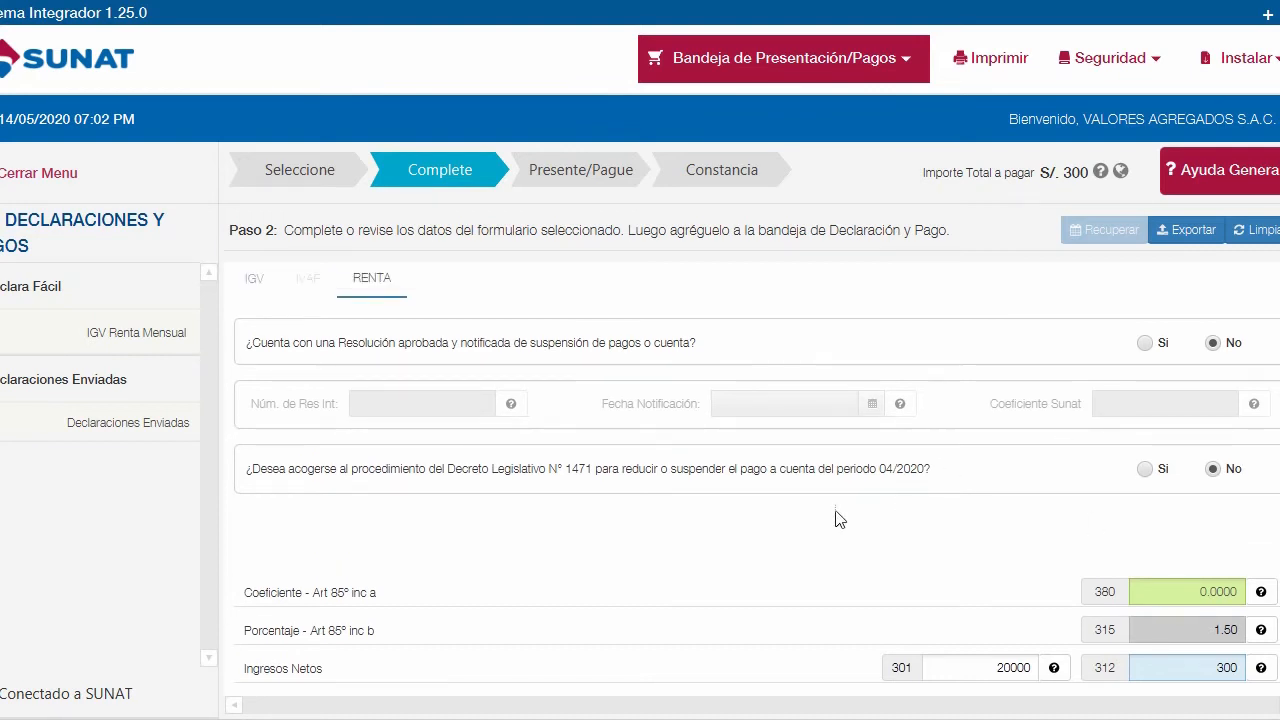
pyautogui.scroll(-3, 634, 506)
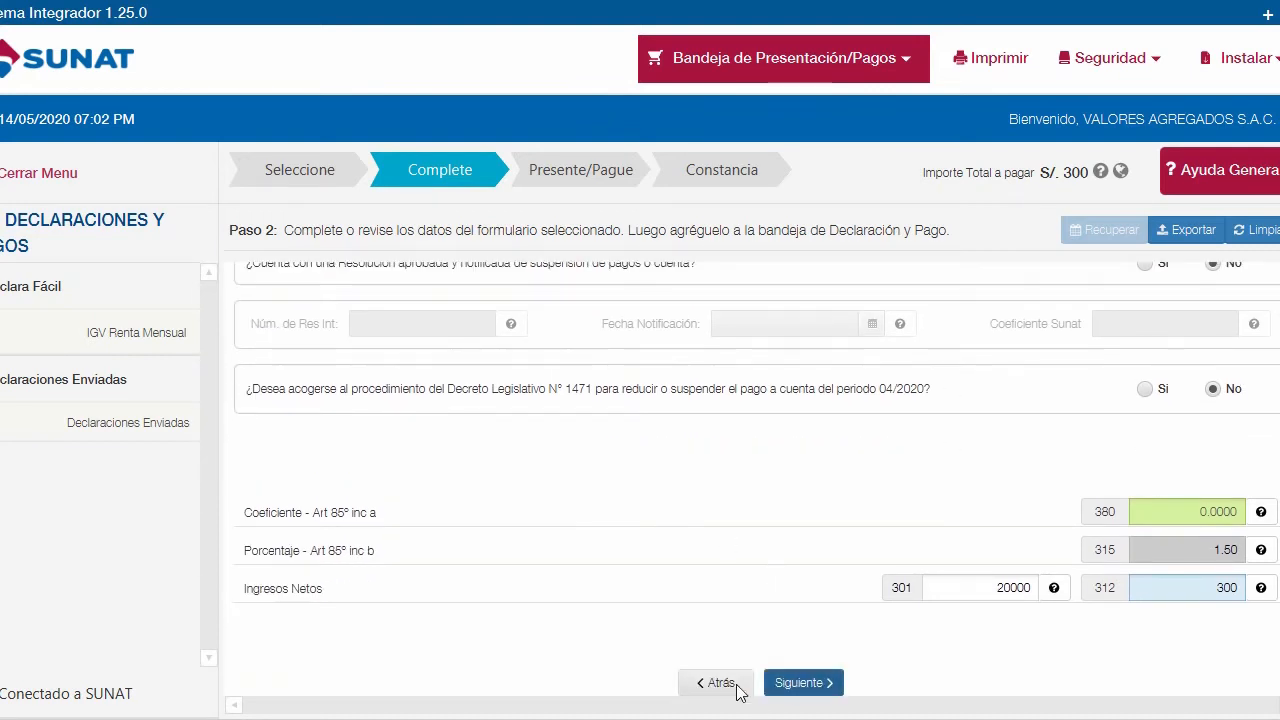
# - Look over the IGV purchases section, return to Renta and review its Decreto Legislativo 1471 question, rates and net income
pyautogui.click(730, 688)
pyautogui.scroll(-1, 737, 515)
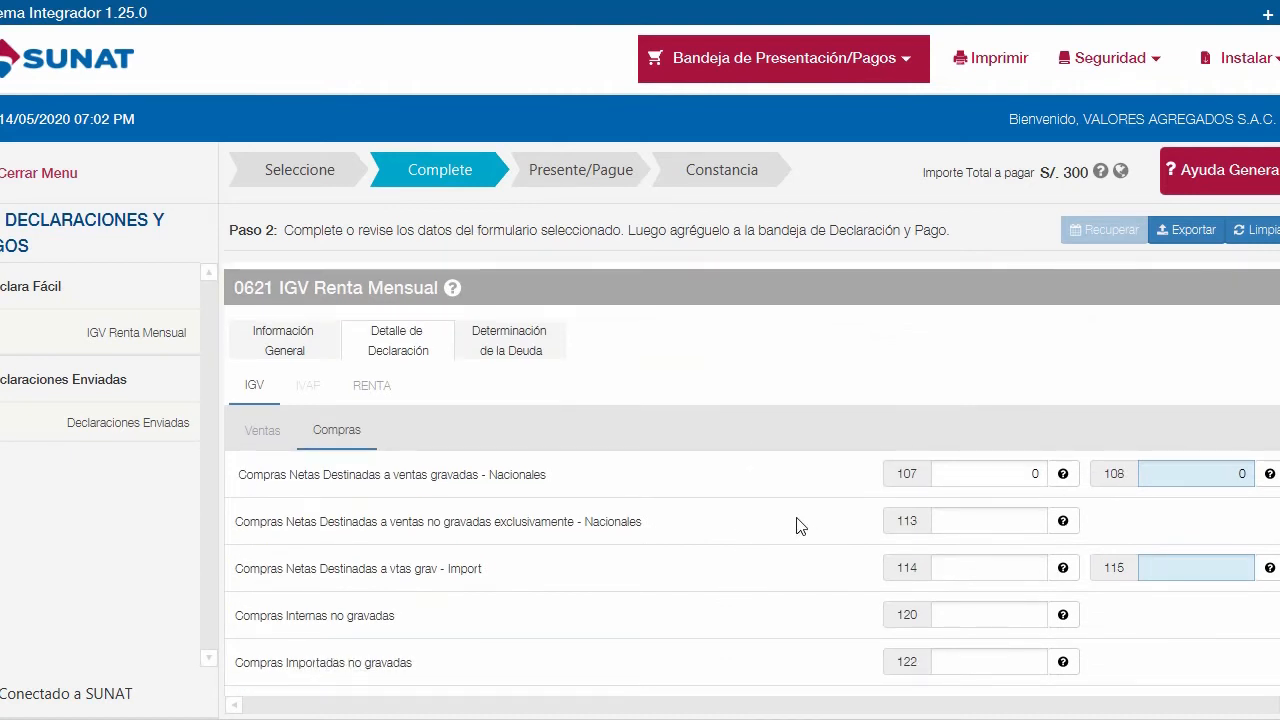
pyautogui.scroll(-1, 800, 434)
pyautogui.scroll(-1, 1008, 509)
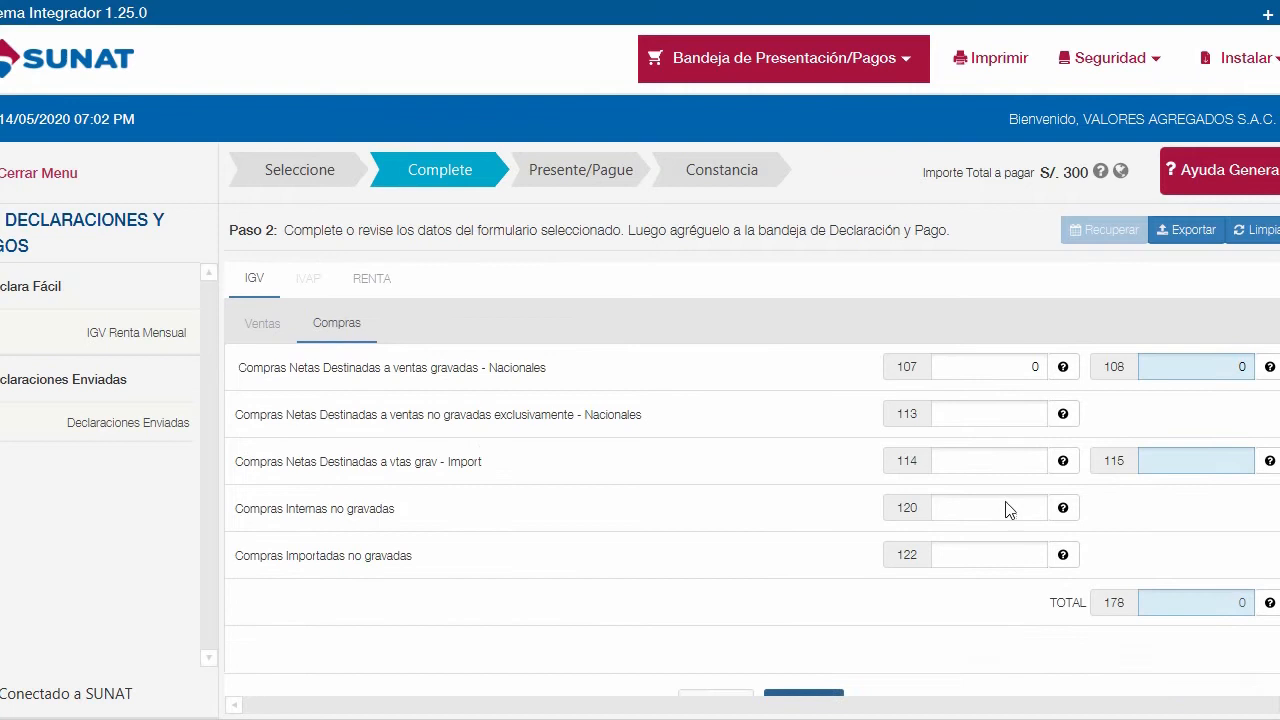
pyautogui.click(825, 678)
pyautogui.scroll(3, 880, 490)
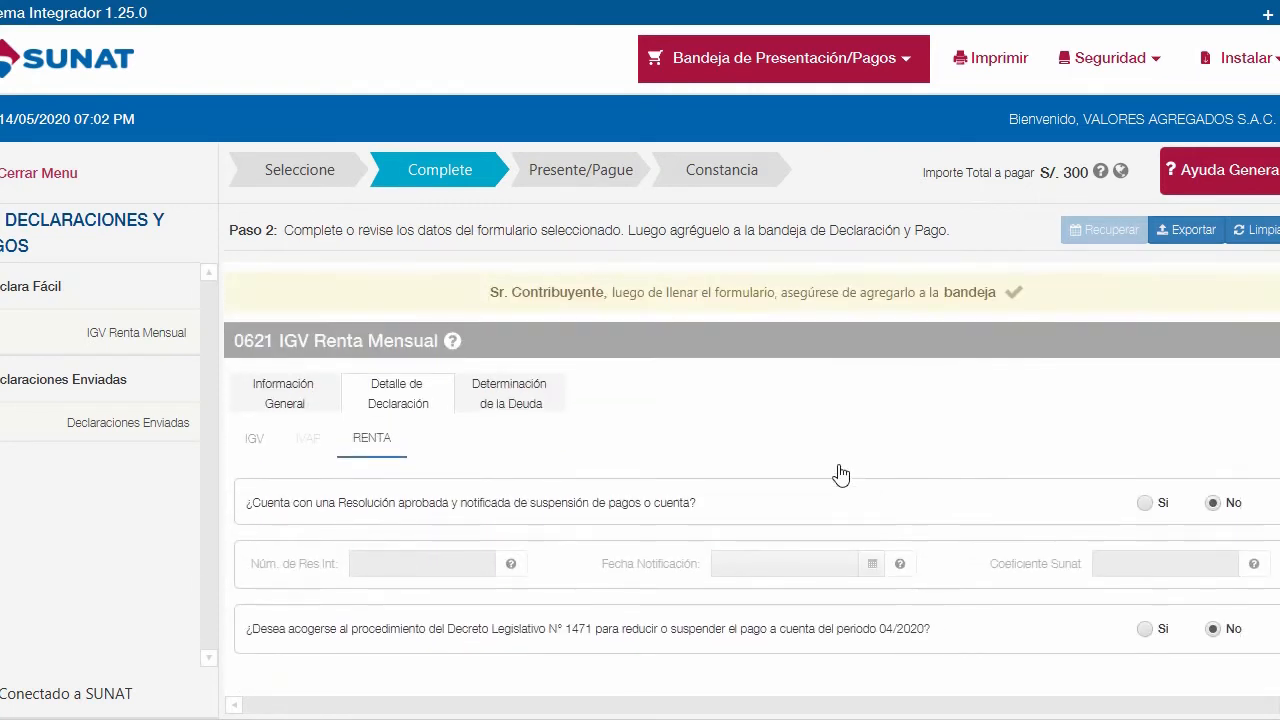
pyautogui.scroll(-1, 840, 474)
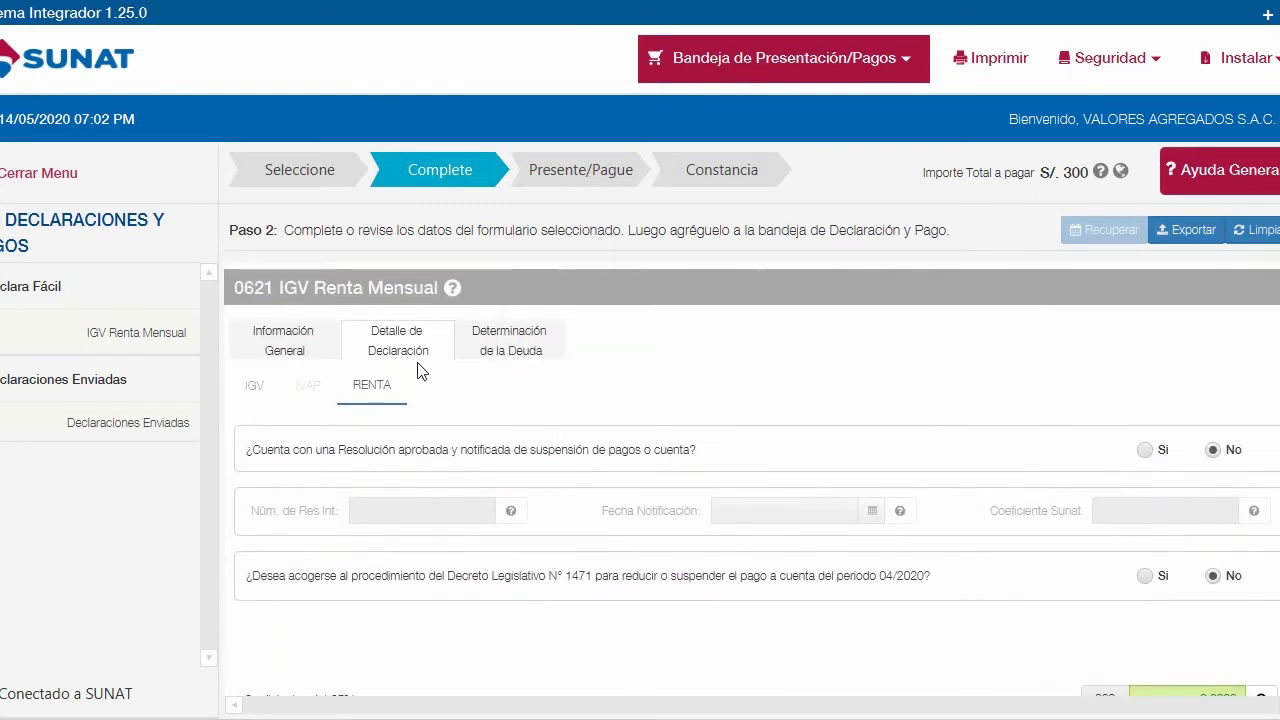
pyautogui.scroll(-1, 420, 383)
pyautogui.scroll(-4, 757, 549)
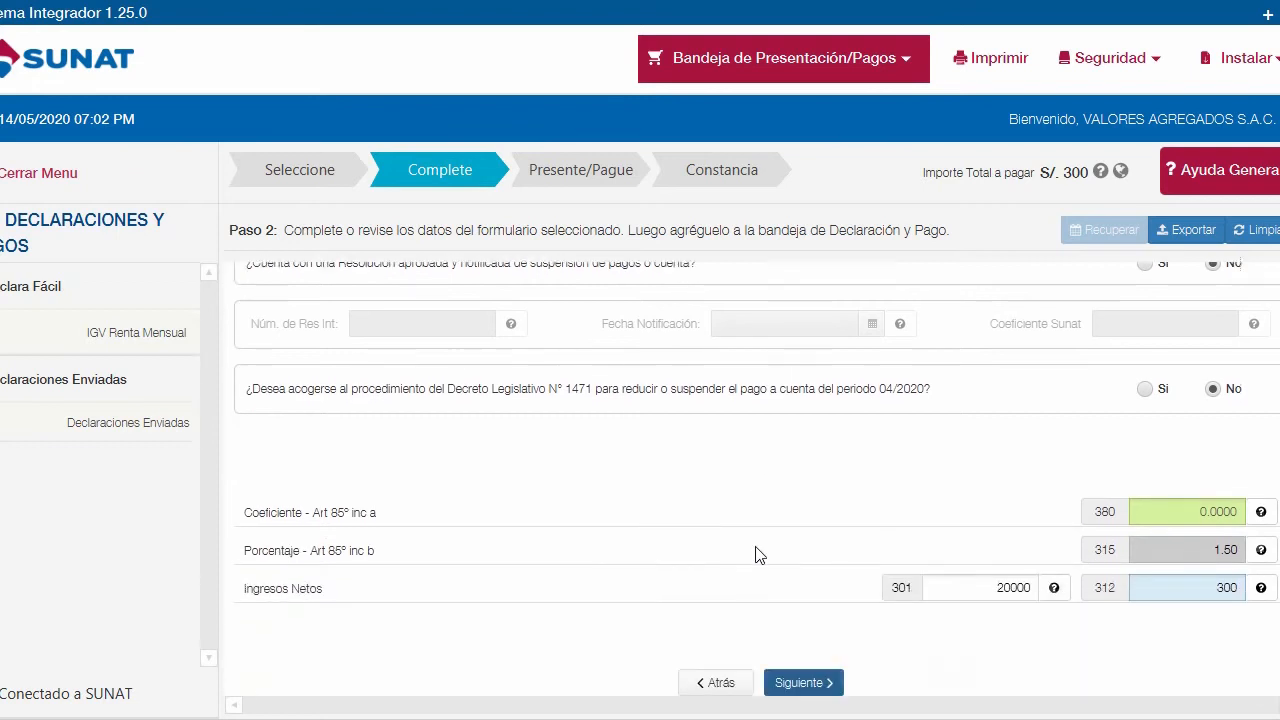
pyautogui.click(985, 545)
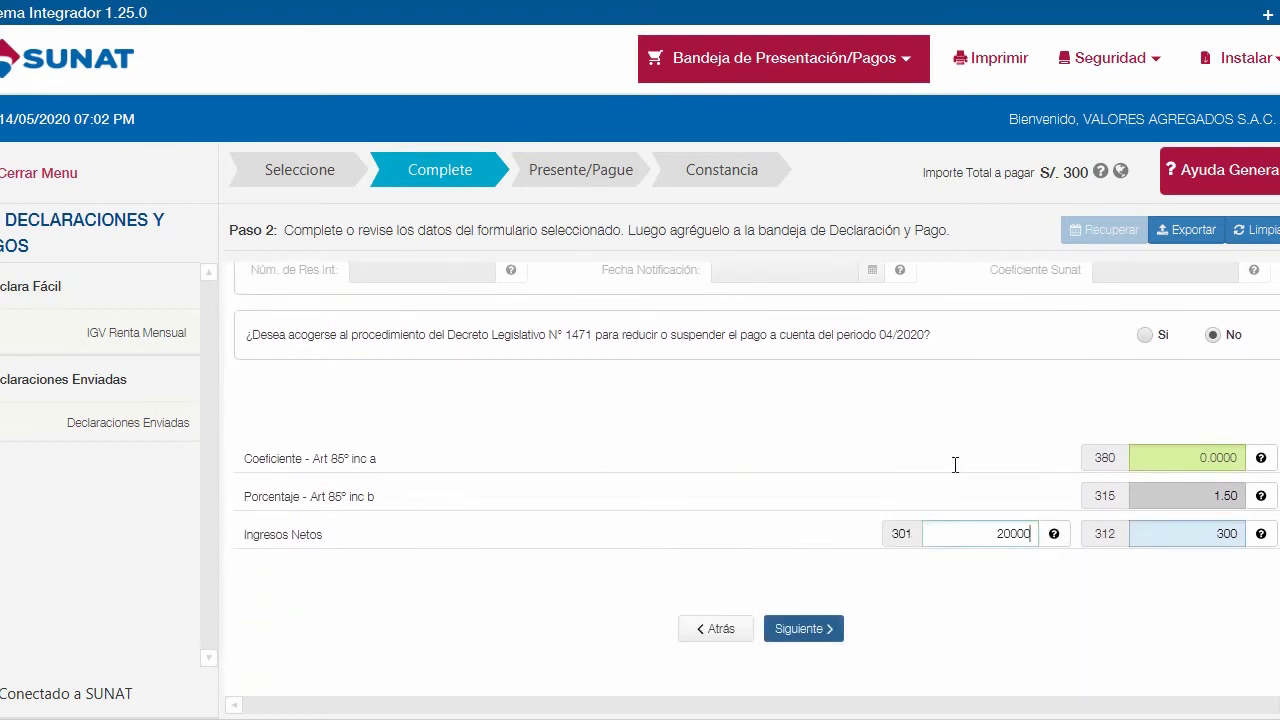
pyautogui.scroll(2, 960, 466)
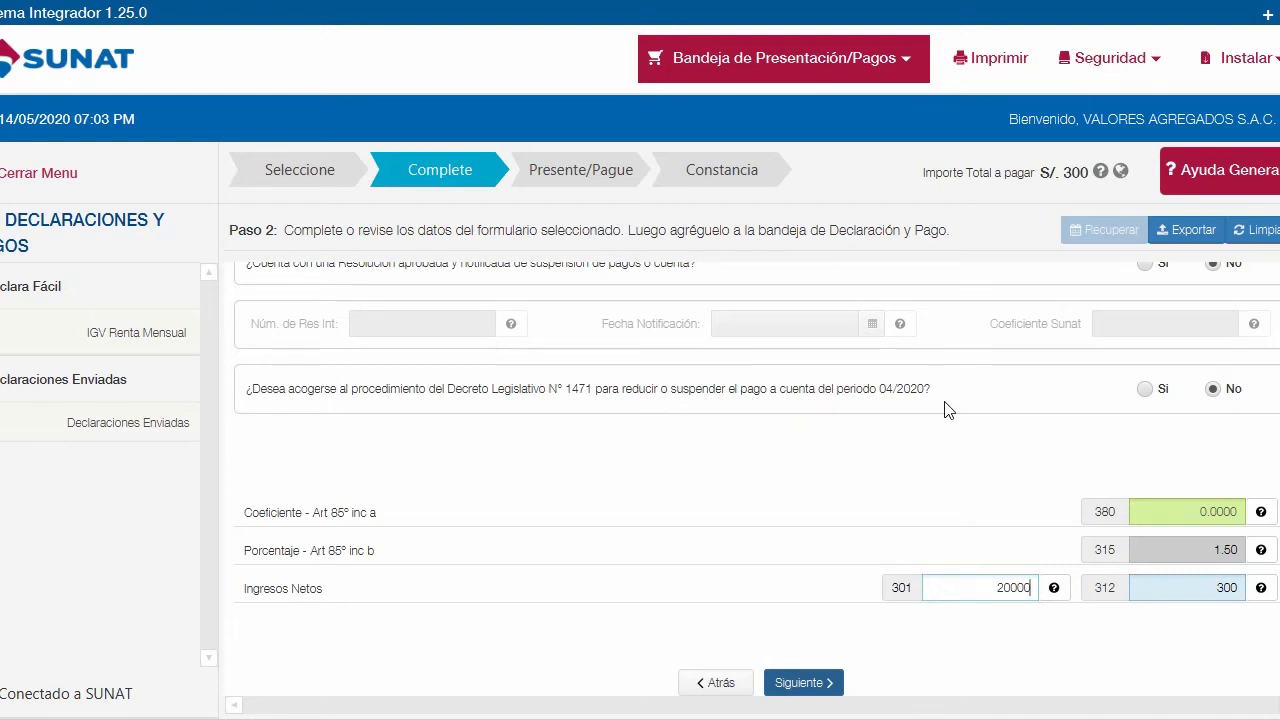
# - Answer Sí to applying Decreto Legislativo 1471 for 04/2020, accept the notice, and answer Sí to having monthly income in 04/2019
pyautogui.click(593, 390)
pyautogui.click(1145, 389)
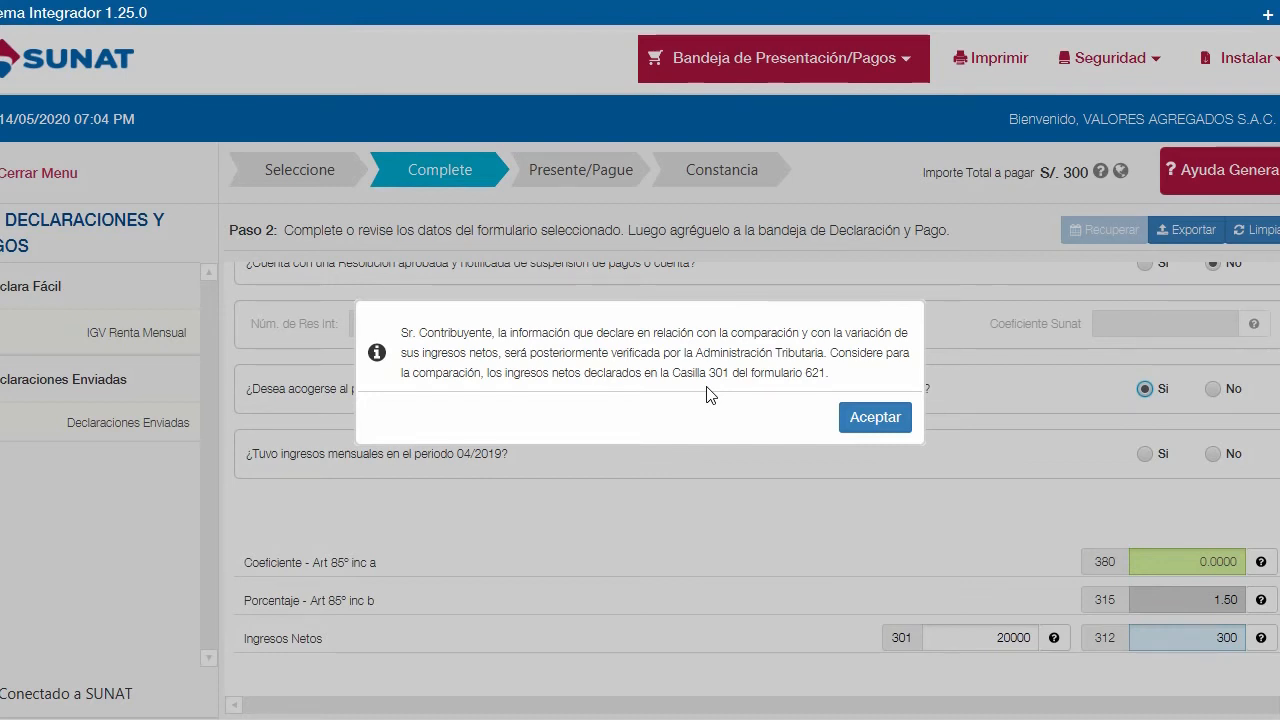
pyautogui.click(876, 418)
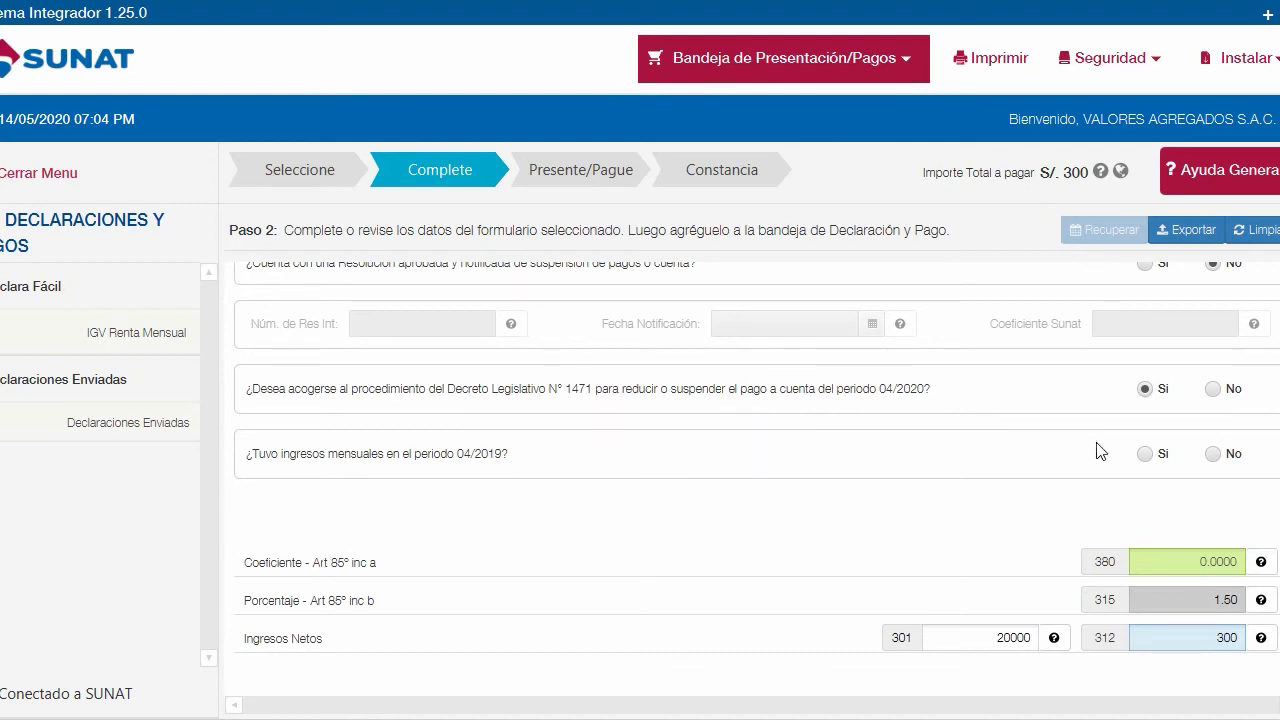
pyautogui.click(1145, 455)
pyautogui.scroll(-4, 1105, 490)
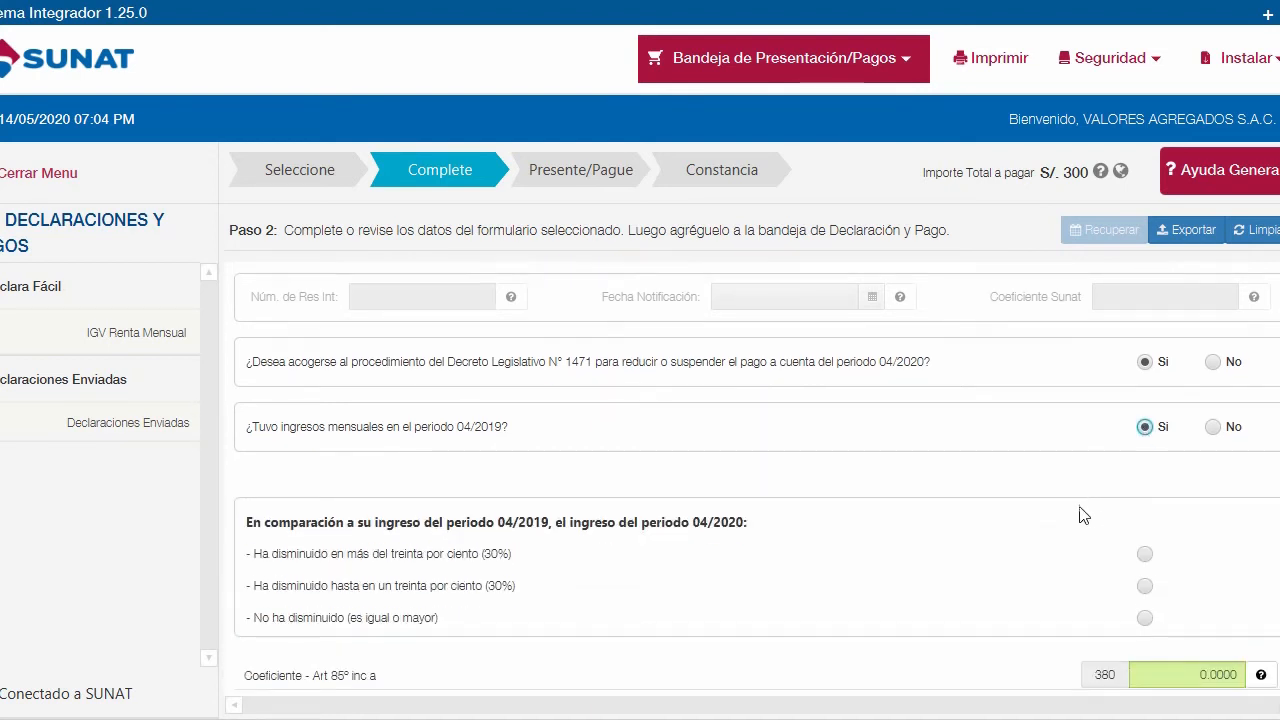
pyautogui.scroll(-1, 915, 562)
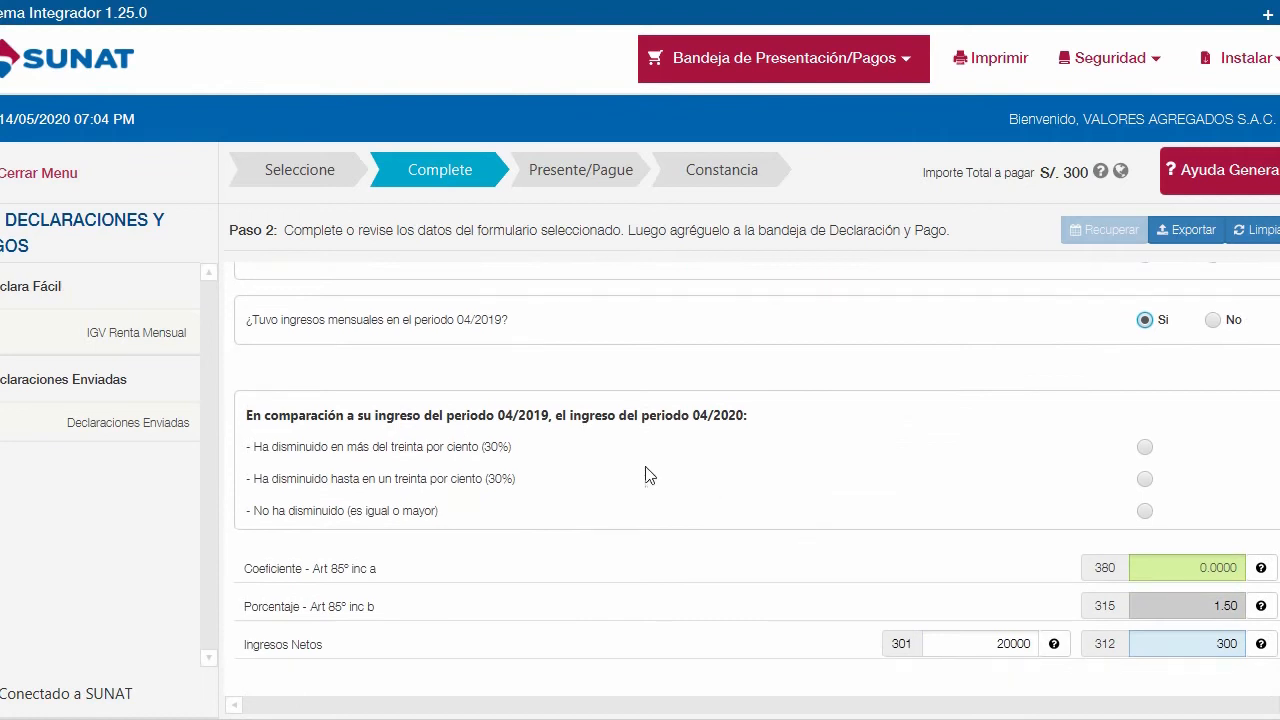
pyautogui.scroll(-1, 560, 470)
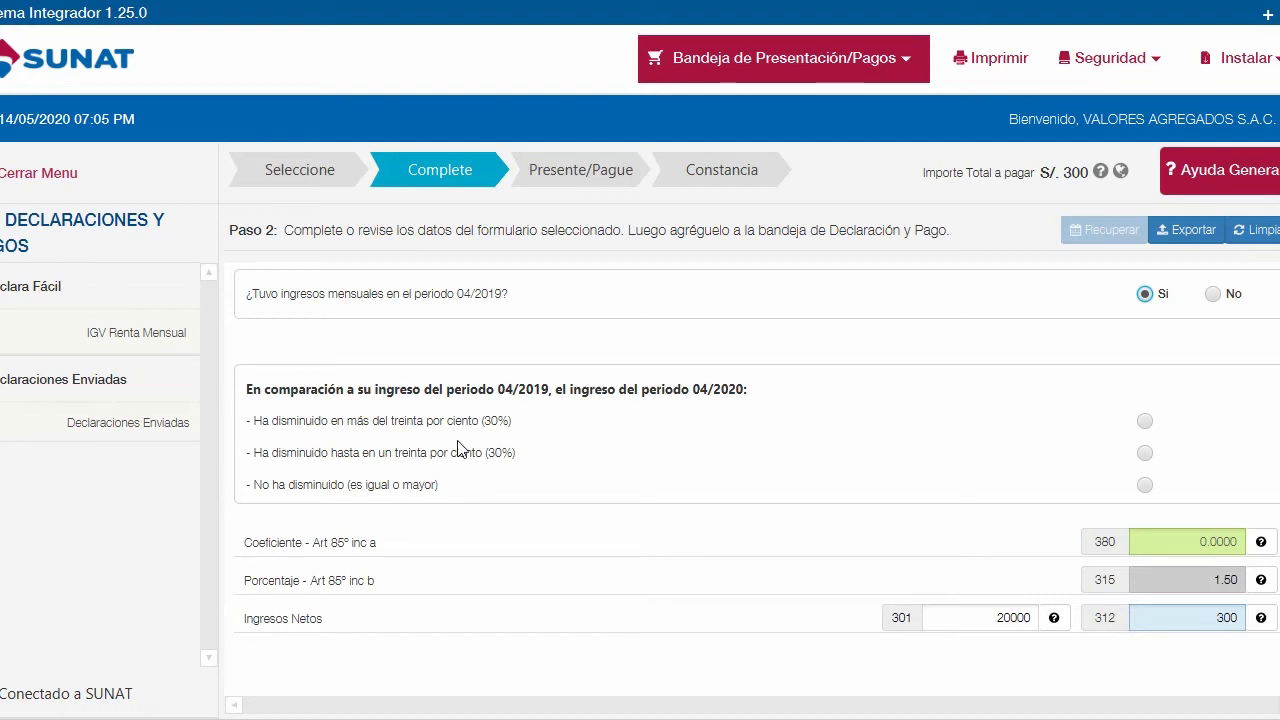
# - Switch to the Excel income comparison and clear the MAYO row's 2020 income and percentage of decrease
pyautogui.hotkey('alt', 'Tab')
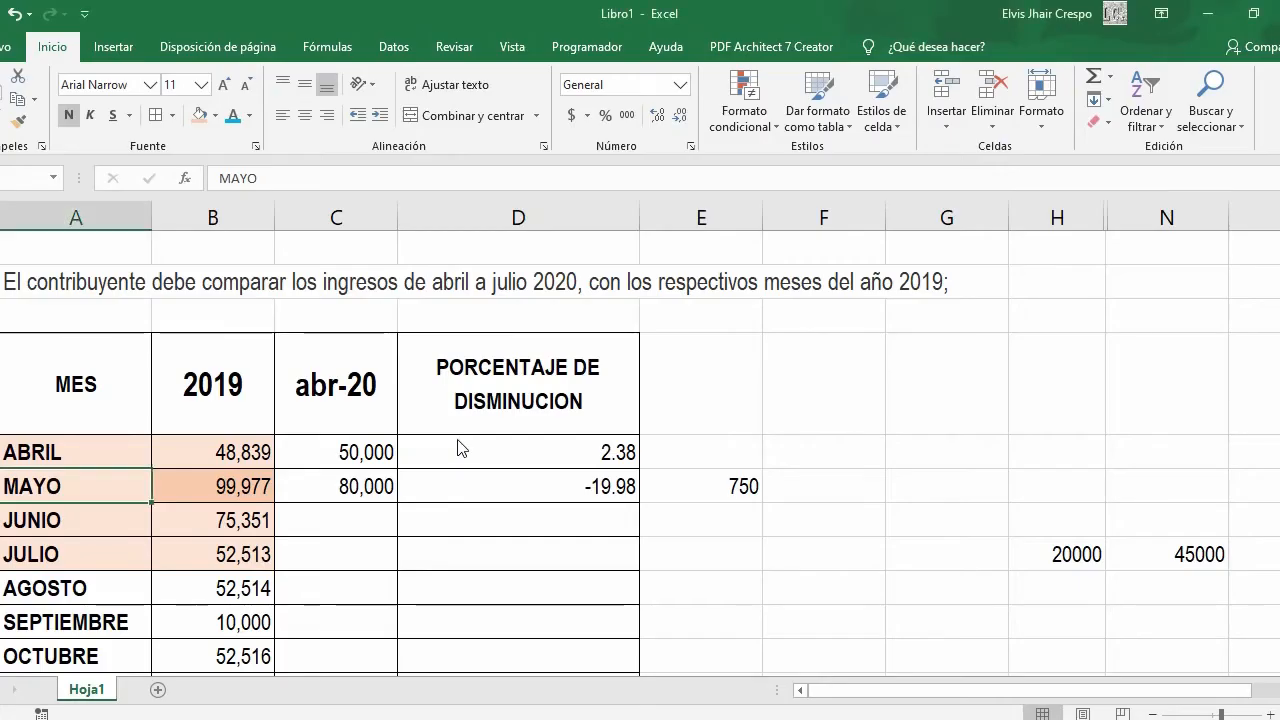
pyautogui.scroll(-1, 510, 409)
pyautogui.click(571, 350)
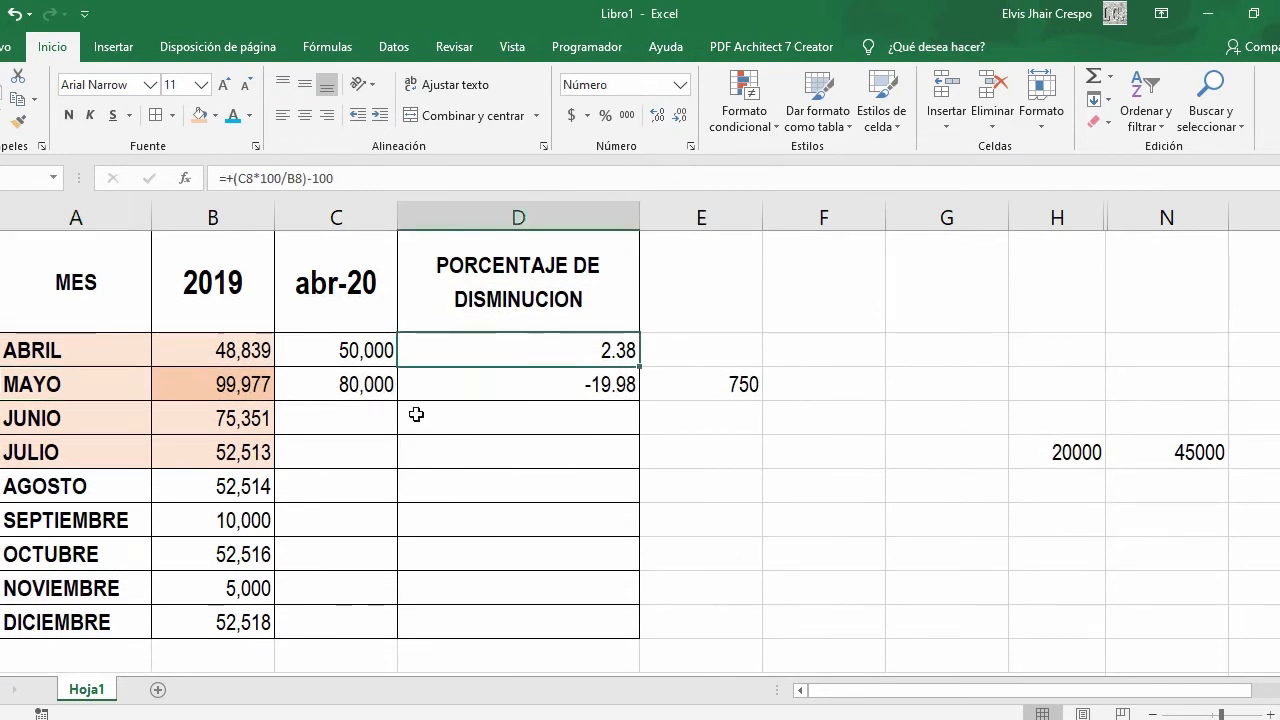
pyautogui.click(383, 392)
pyautogui.press('Delete')
pyautogui.click(540, 445)
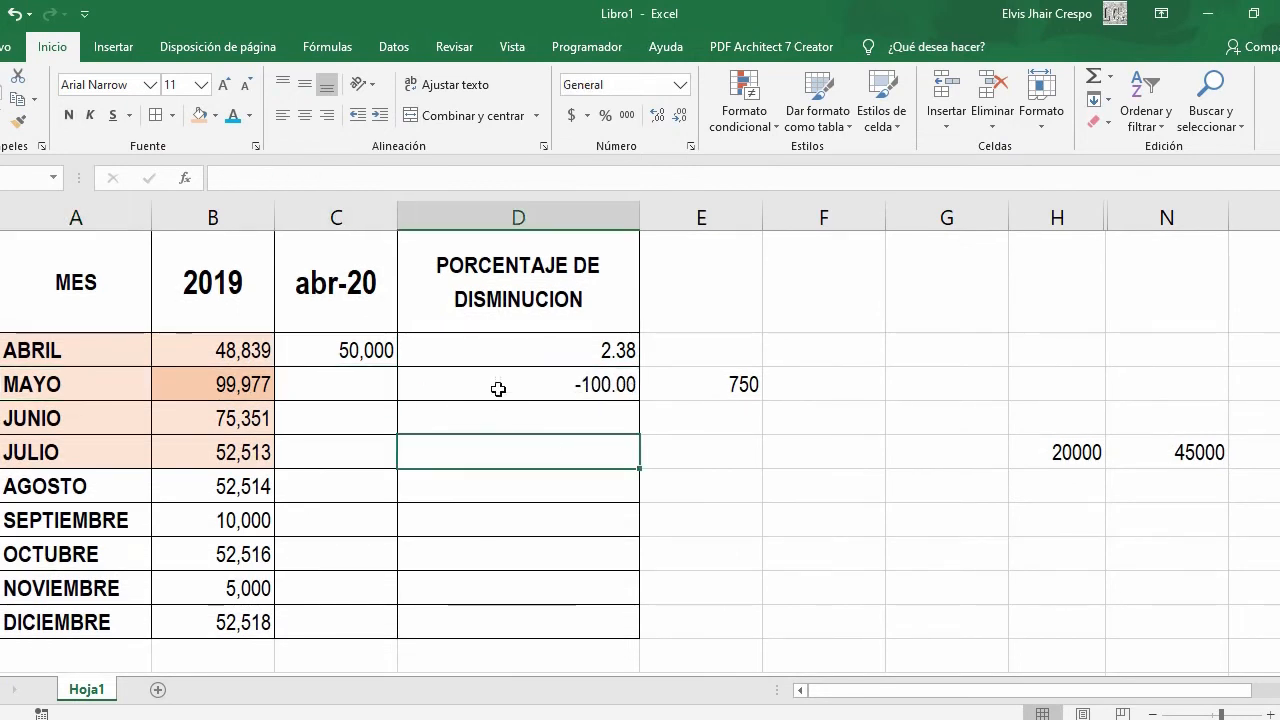
pyautogui.click(495, 383)
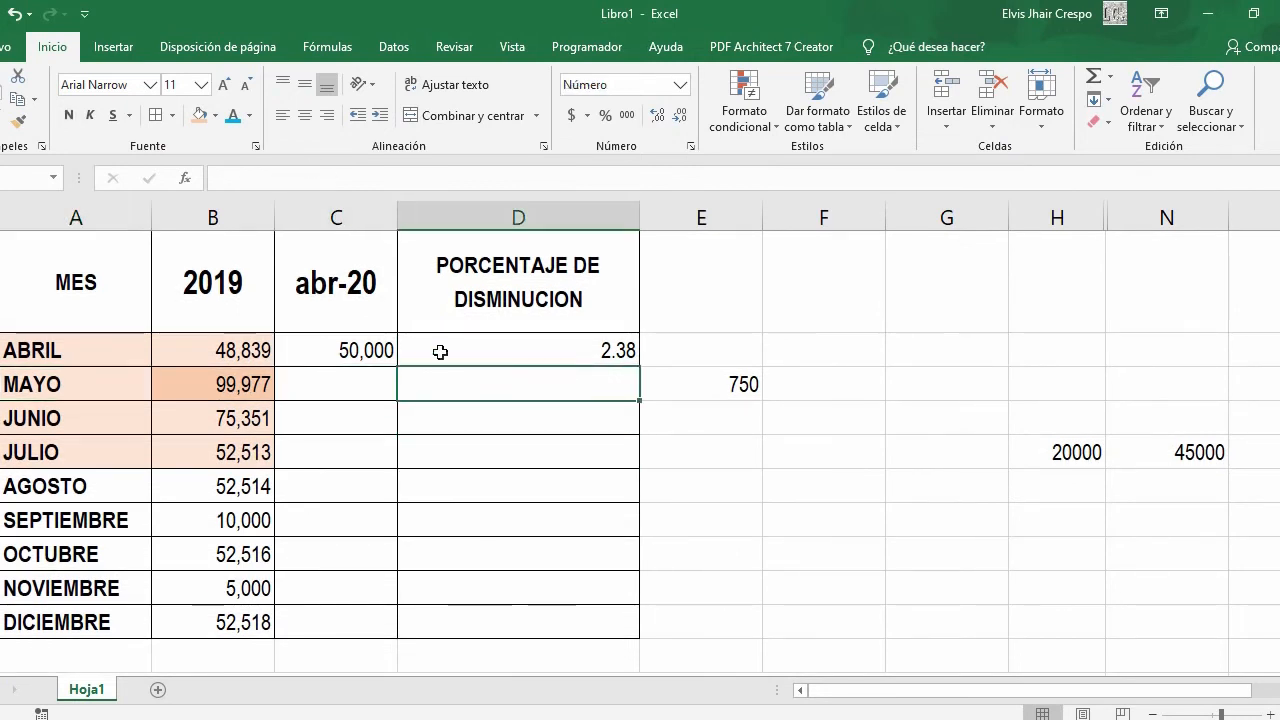
# - Set the ABRIL row's abr-20 income to 20,000
pyautogui.click(371, 350)
pyautogui.doubleClick(397, 364)
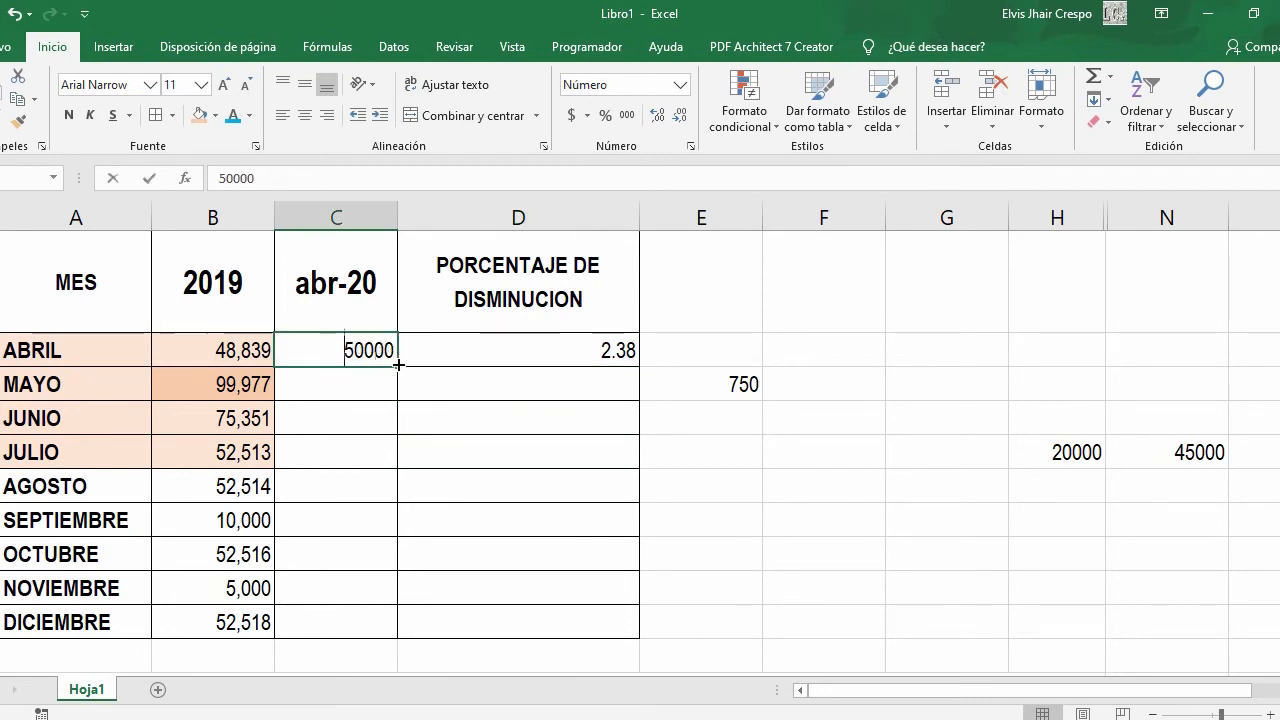
pyautogui.write('2000')
pyautogui.press('Return')
pyautogui.click(368, 348)
pyautogui.doubleClick(368, 348)
pyautogui.write('0')
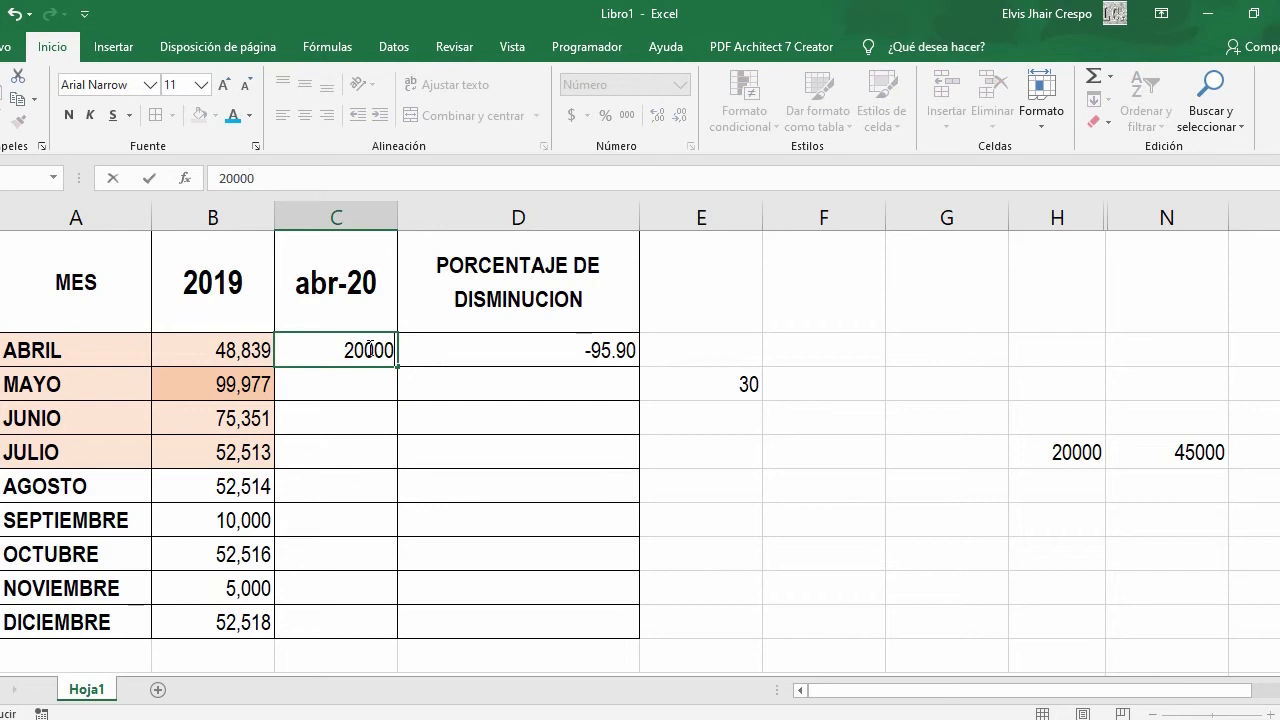
pyautogui.press('Return')
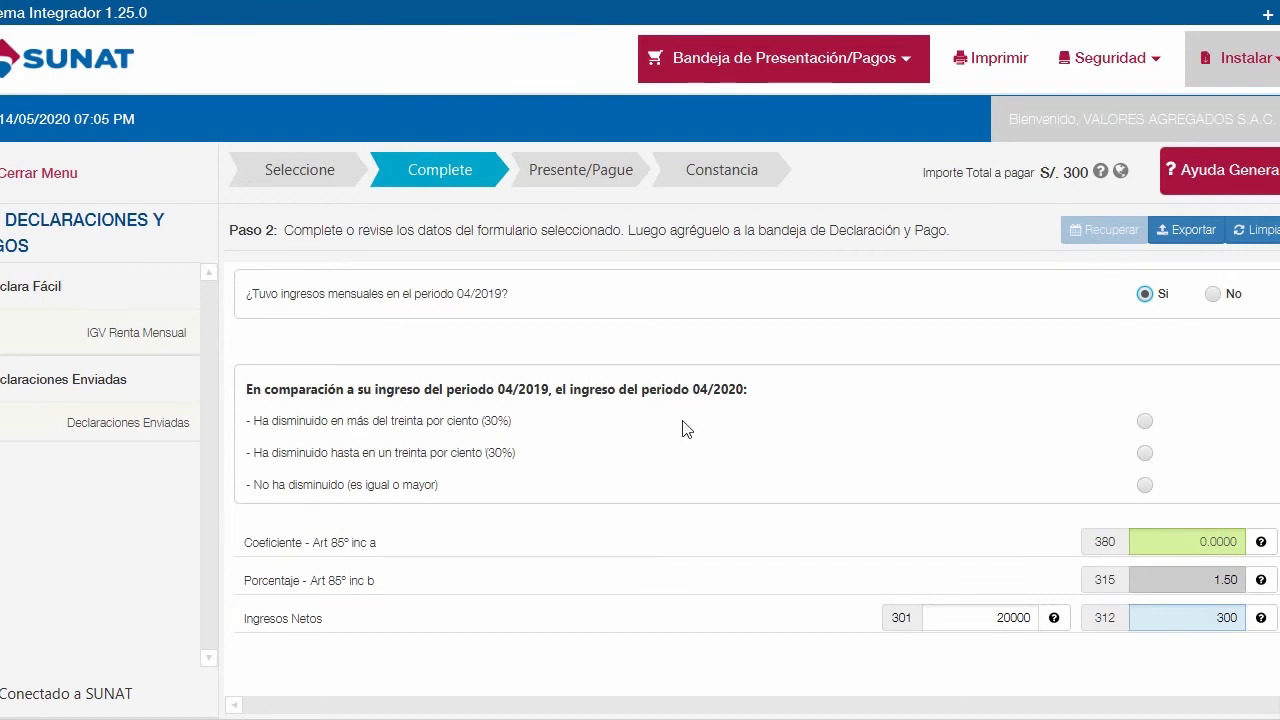
# - In the SUNAT form, choose the decrease of more than 30% and check the advance payment in box 312
pyautogui.click(1144, 421)
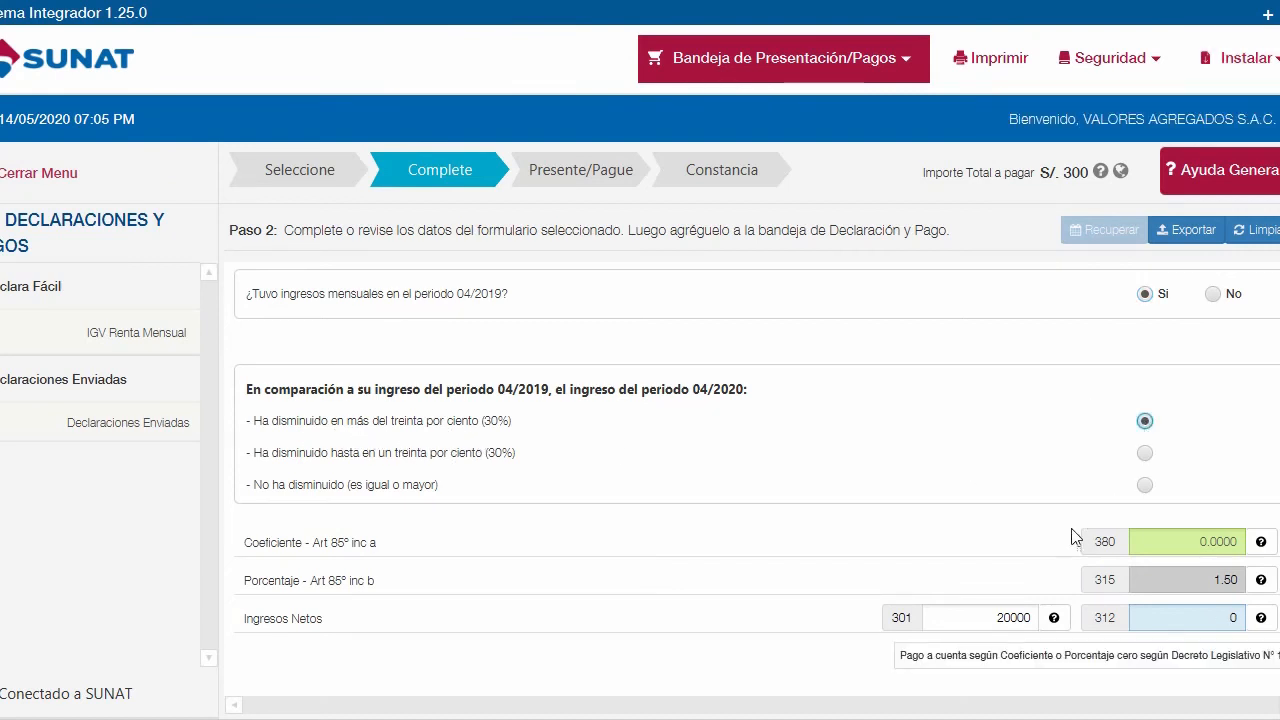
pyautogui.scroll(-1, 1078, 531)
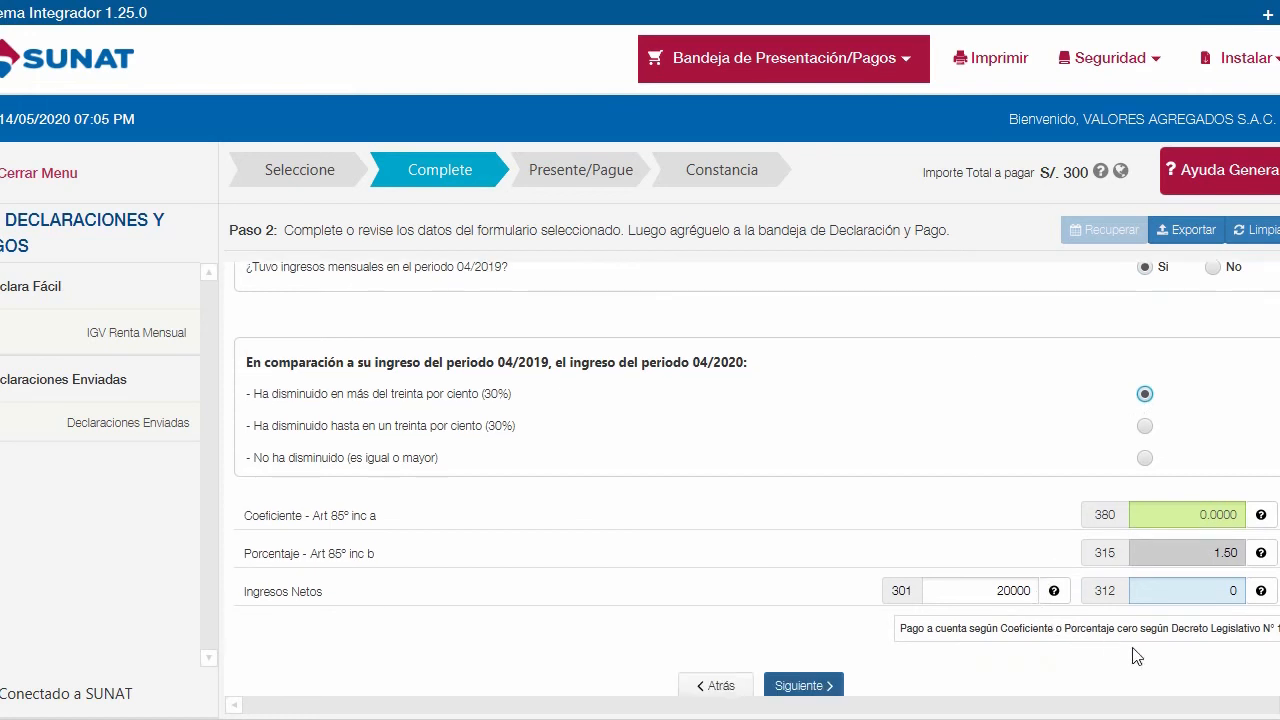
pyautogui.click(1231, 592)
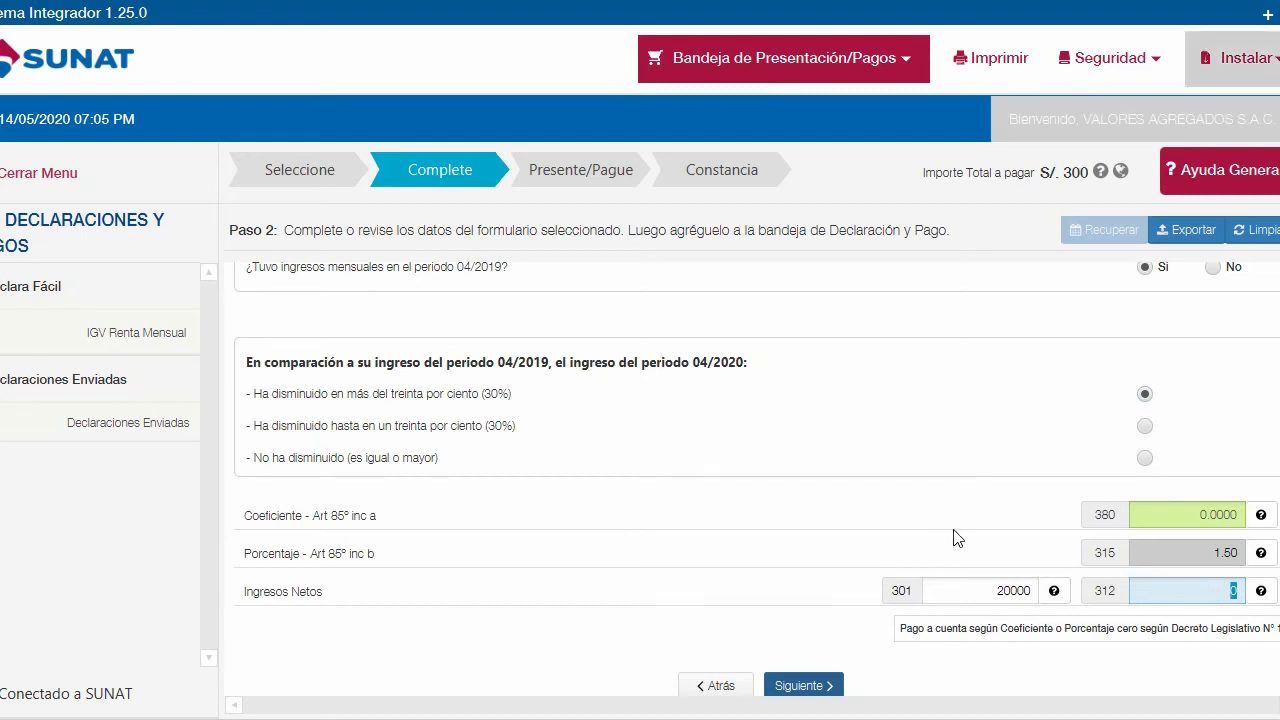
# - Set the ABRIL row's abr-20 income to 45,000 in Excel and choose the decrease of up to 30% in the SUNAT form
pyautogui.hotkey('alt', 'Tab')
pyautogui.click(382, 349)
pyautogui.doubleClick(382, 349)
pyautogui.write('45000')
pyautogui.press('Return')
pyautogui.click(1145, 427)
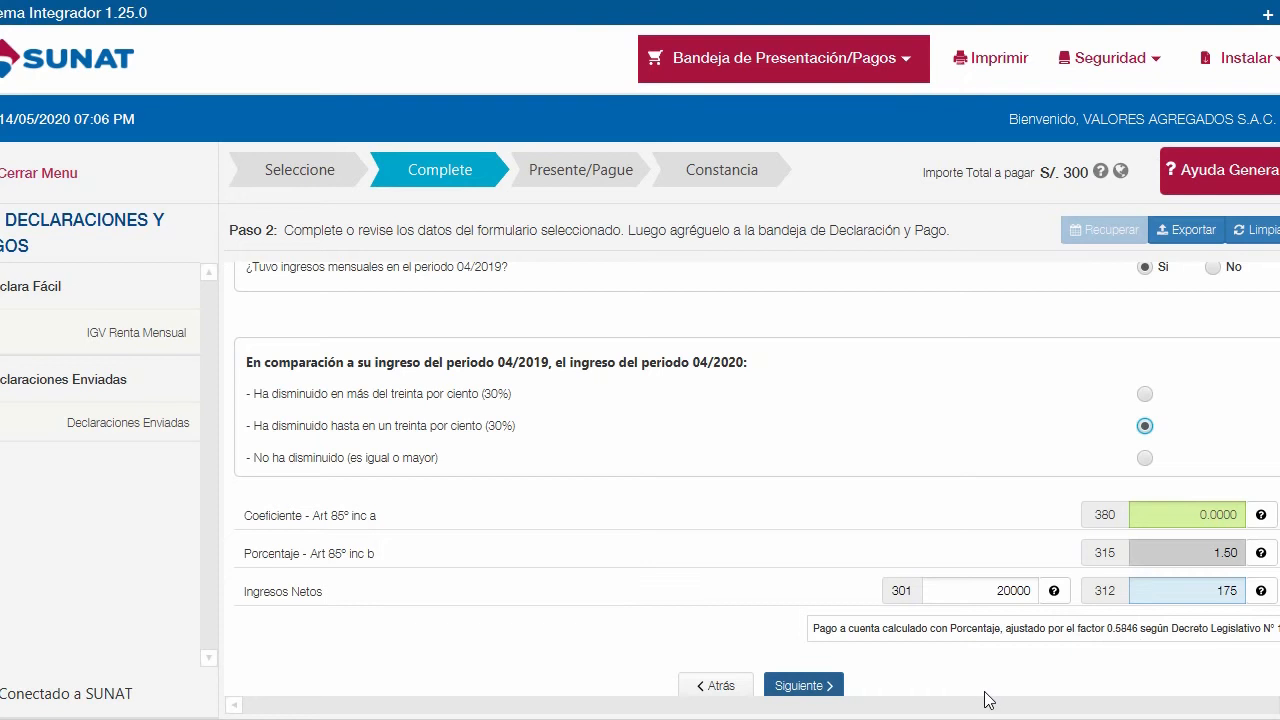
# - Open the Calculator, multiply 20,000 by 1.5, divide by 10, and clear the calculation
pyautogui.press('super+r')
pyautogui.press('Return')
pyautogui.write('200000')
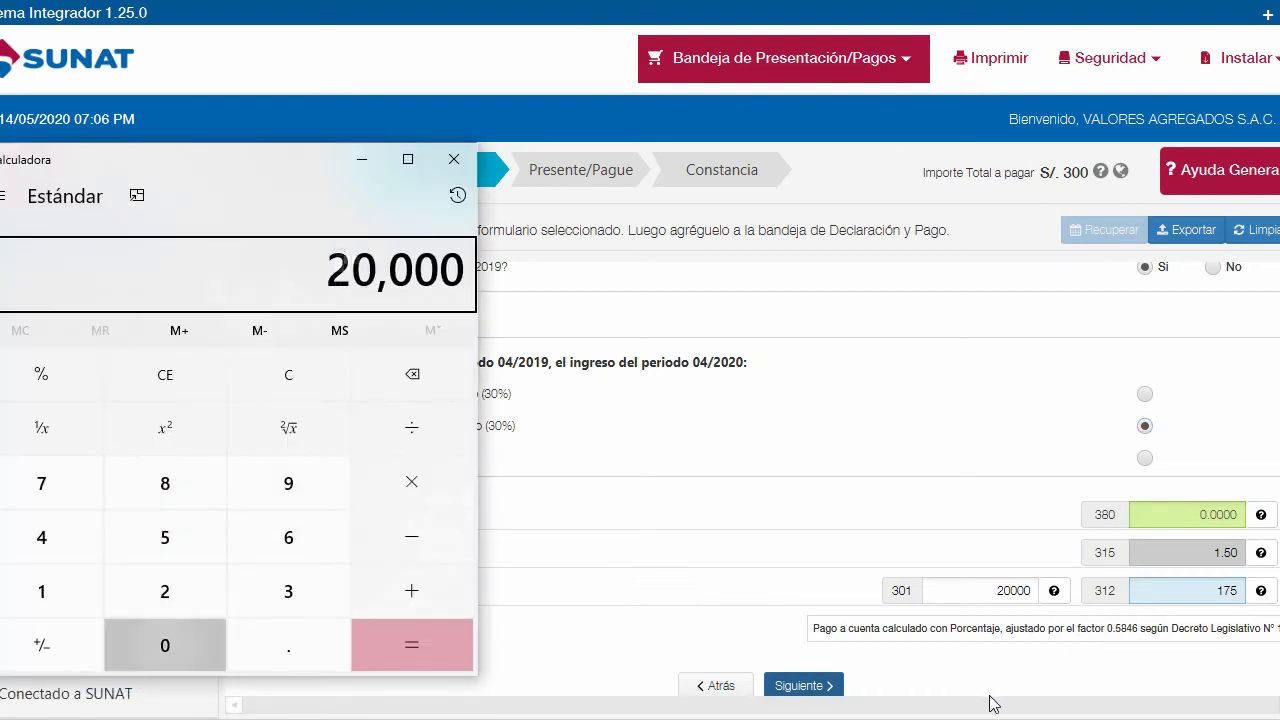
pyautogui.write('*1.5')
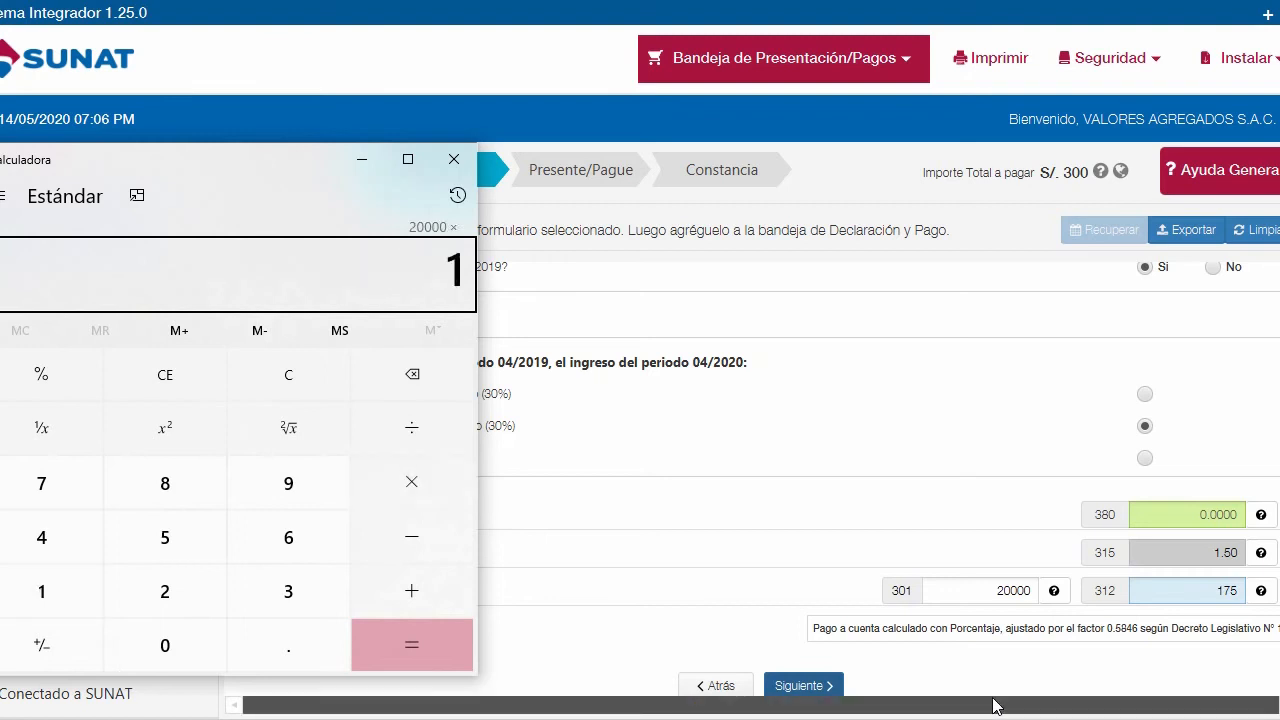
pyautogui.press('Return')
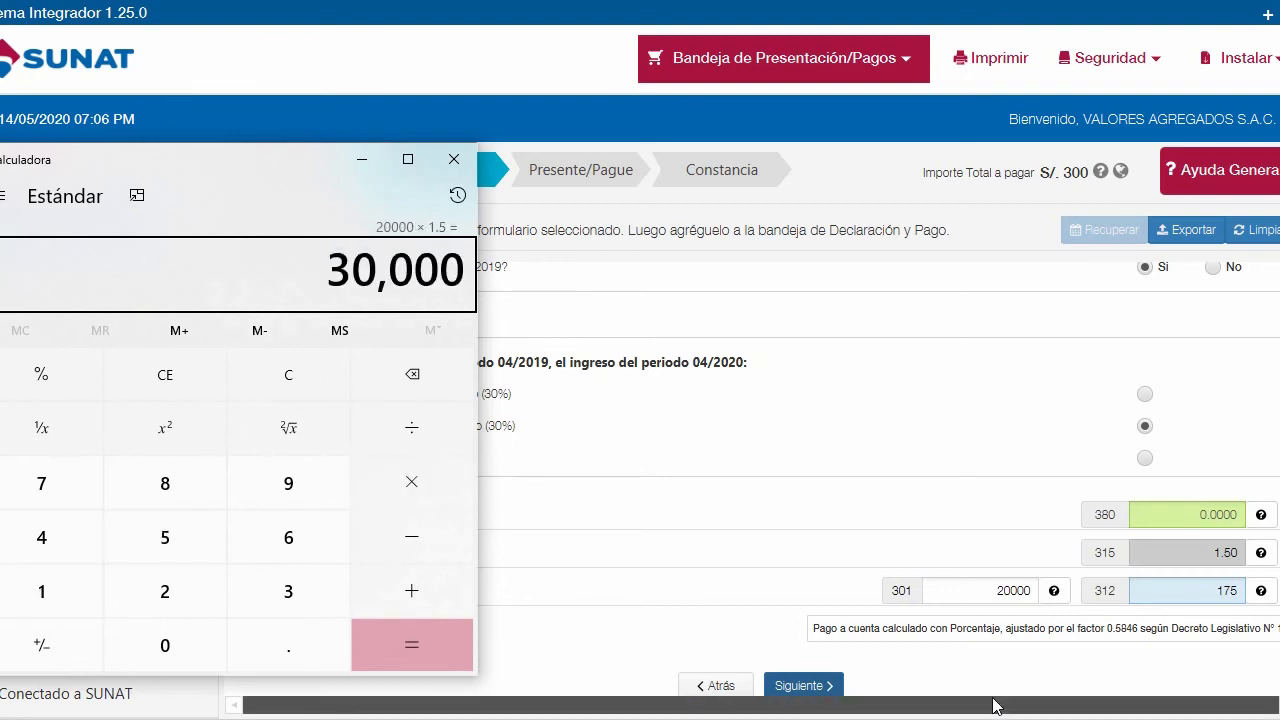
pyautogui.write('/10')
pyautogui.press('Return')
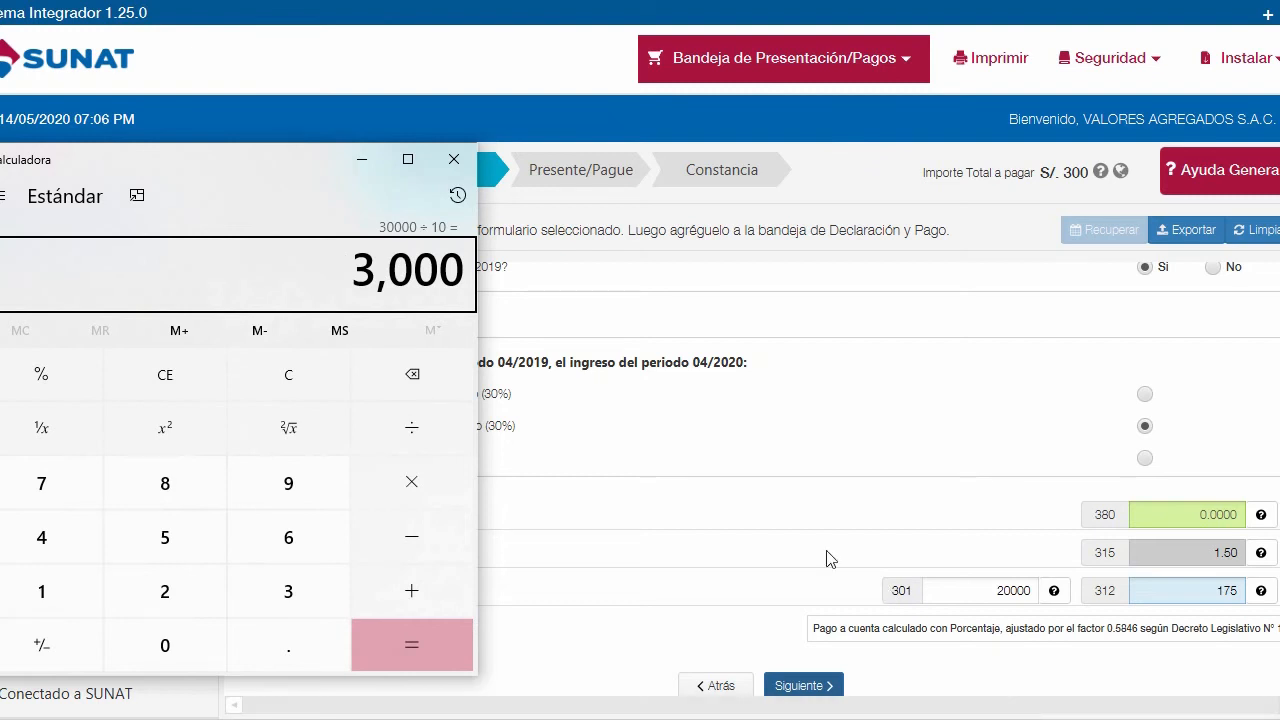
pyautogui.click(165, 374)
pyautogui.click(288, 374)
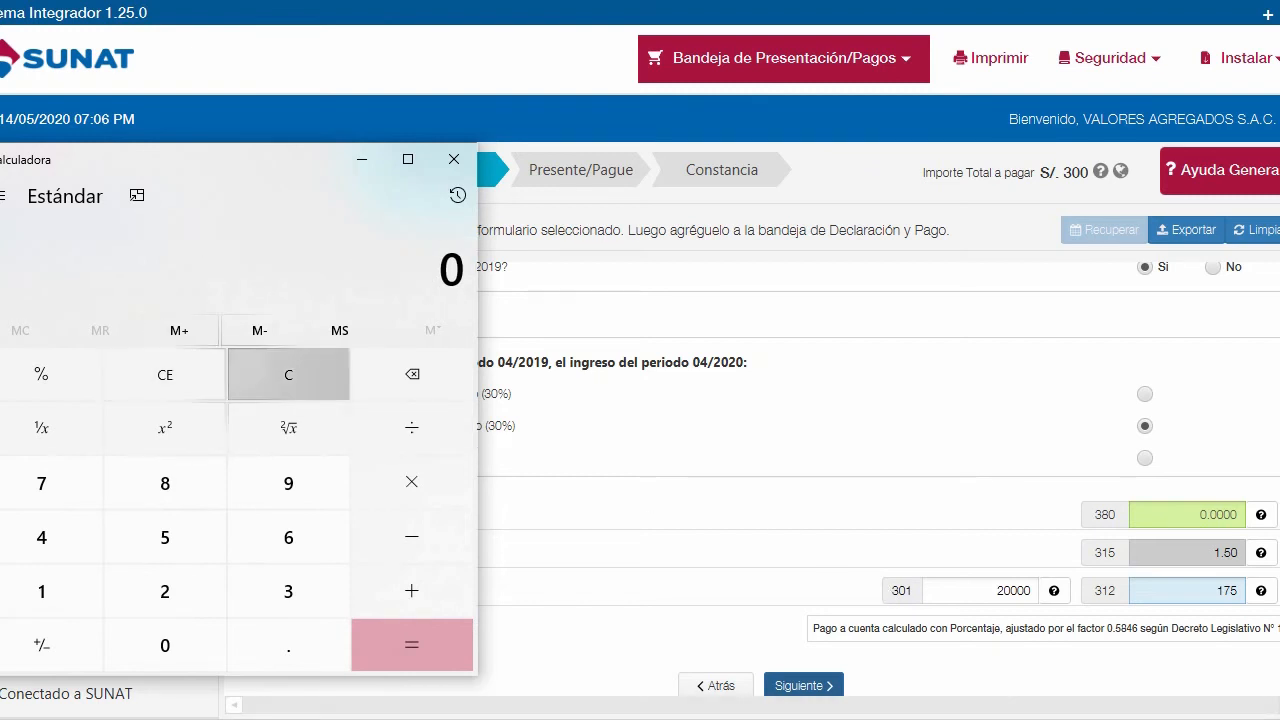
# - Calculate 1.5% of 20,000 and multiply it by the 0.5846 factor
pyautogui.write('200000')
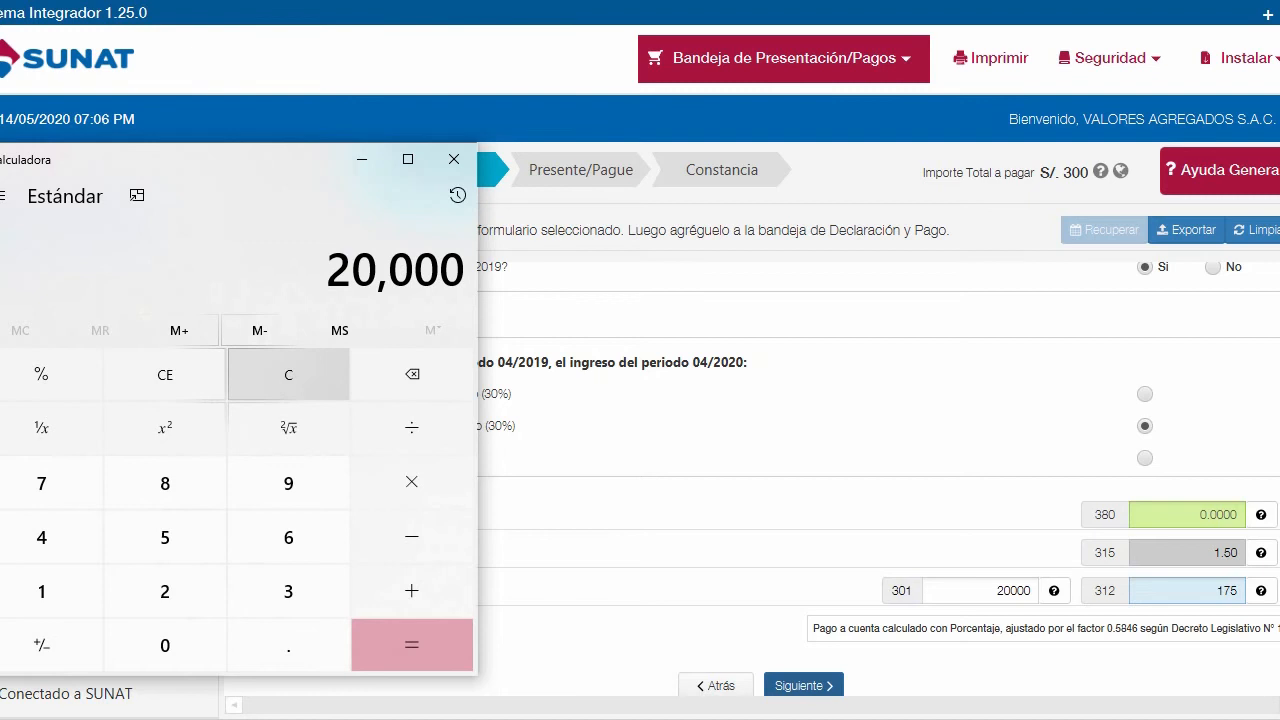
pyautogui.write('*1.5')
pyautogui.press('Return')
pyautogui.write('/100')
pyautogui.press('Return')
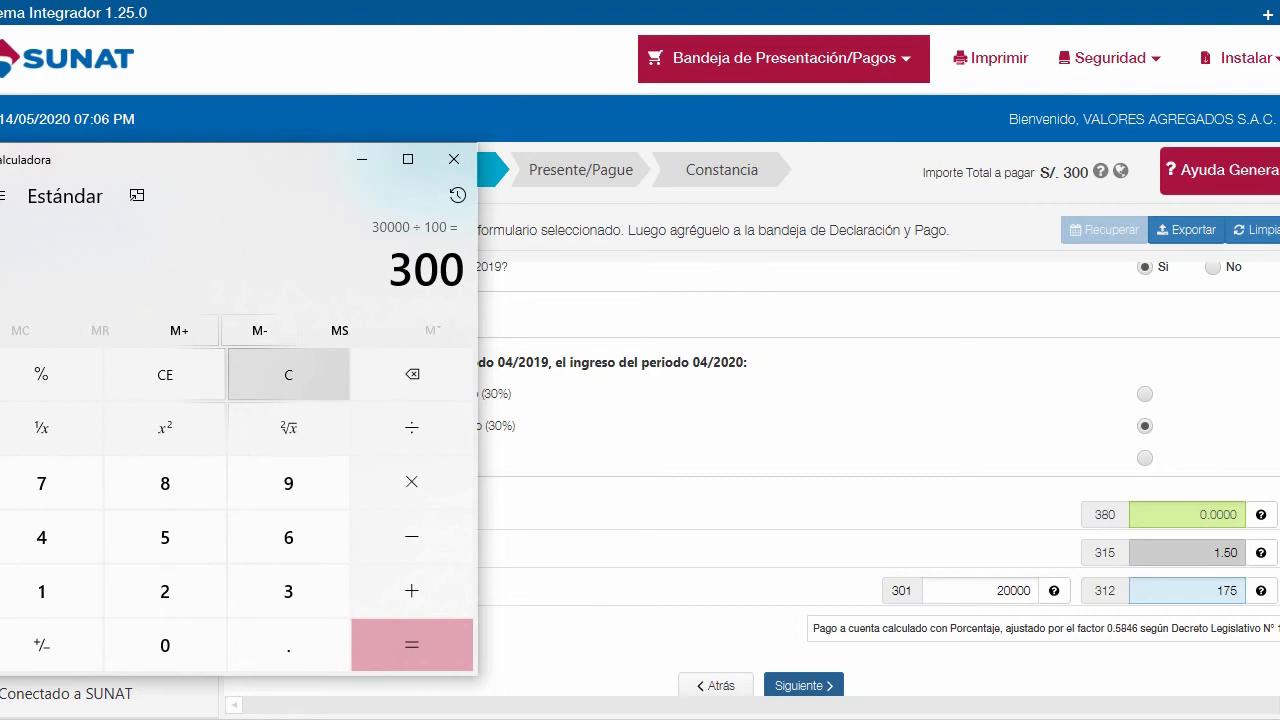
pyautogui.write('*')
pyautogui.write('0.5')
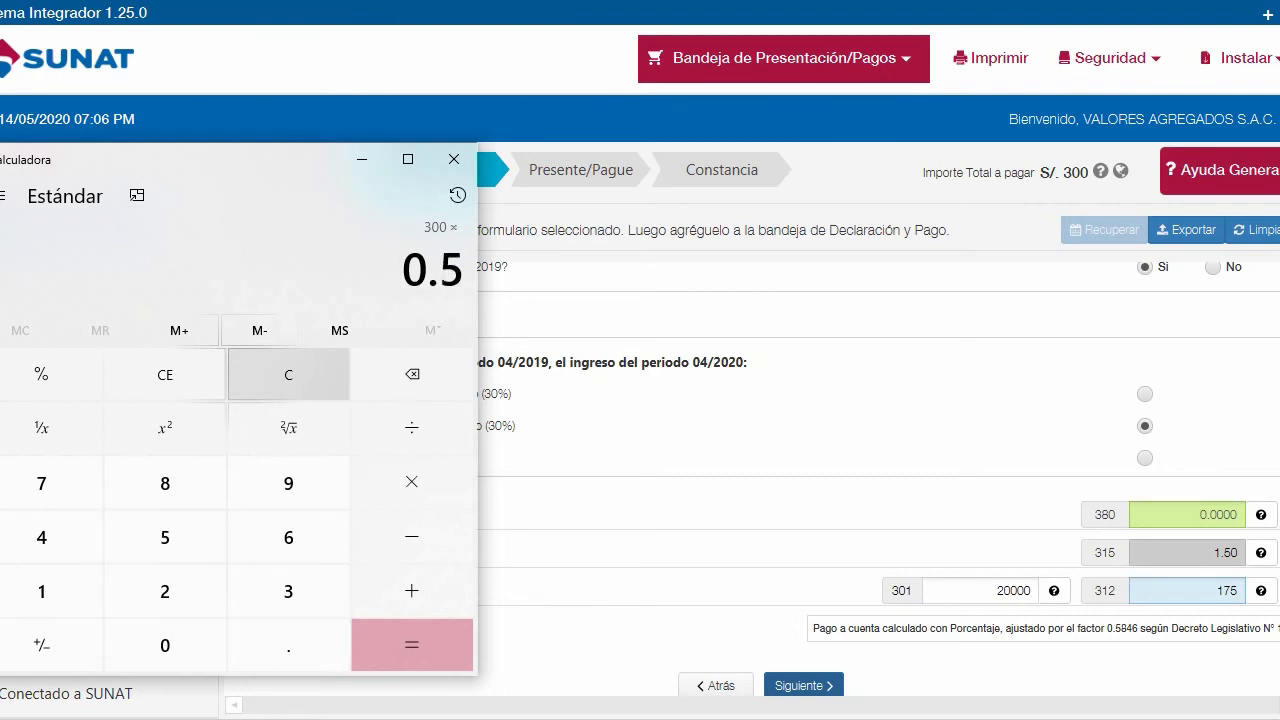
pyautogui.write('846')
pyautogui.press('Return')
pyautogui.press('Return')
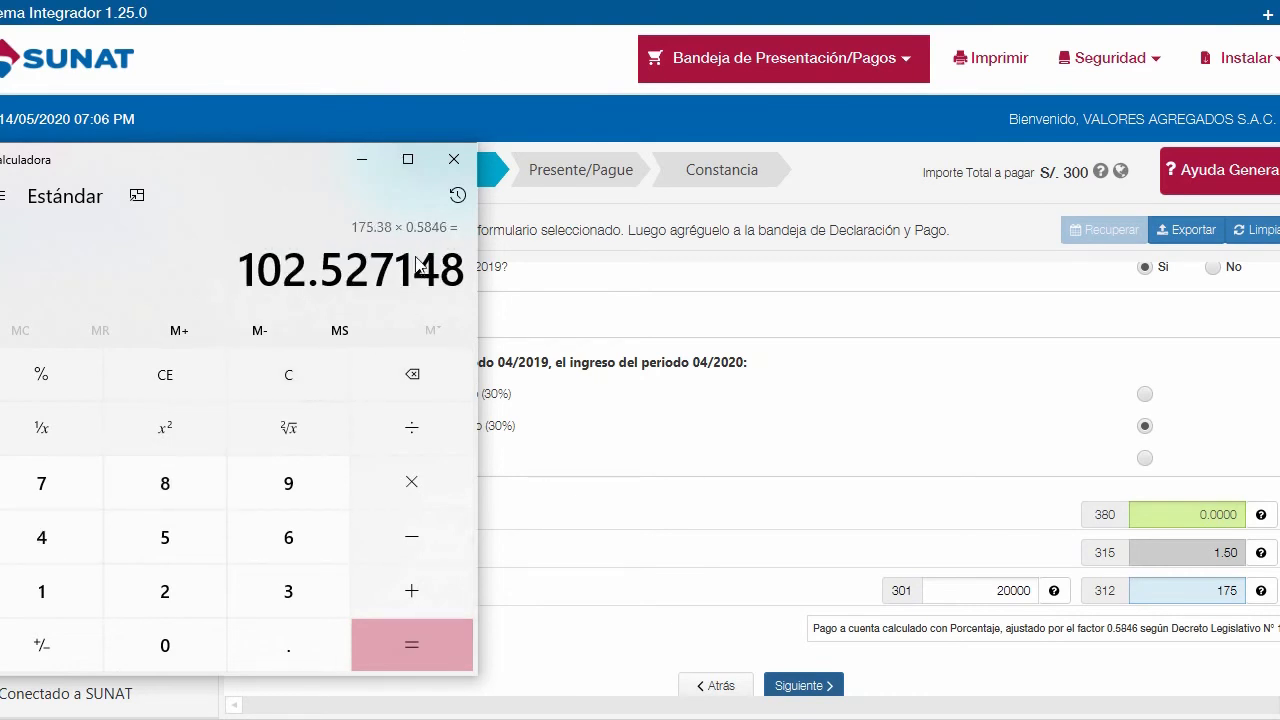
# - Review the calculation history for the factor-adjusted advance payment and close the Calculator
pyautogui.click(457, 194)
pyautogui.click(457, 194)
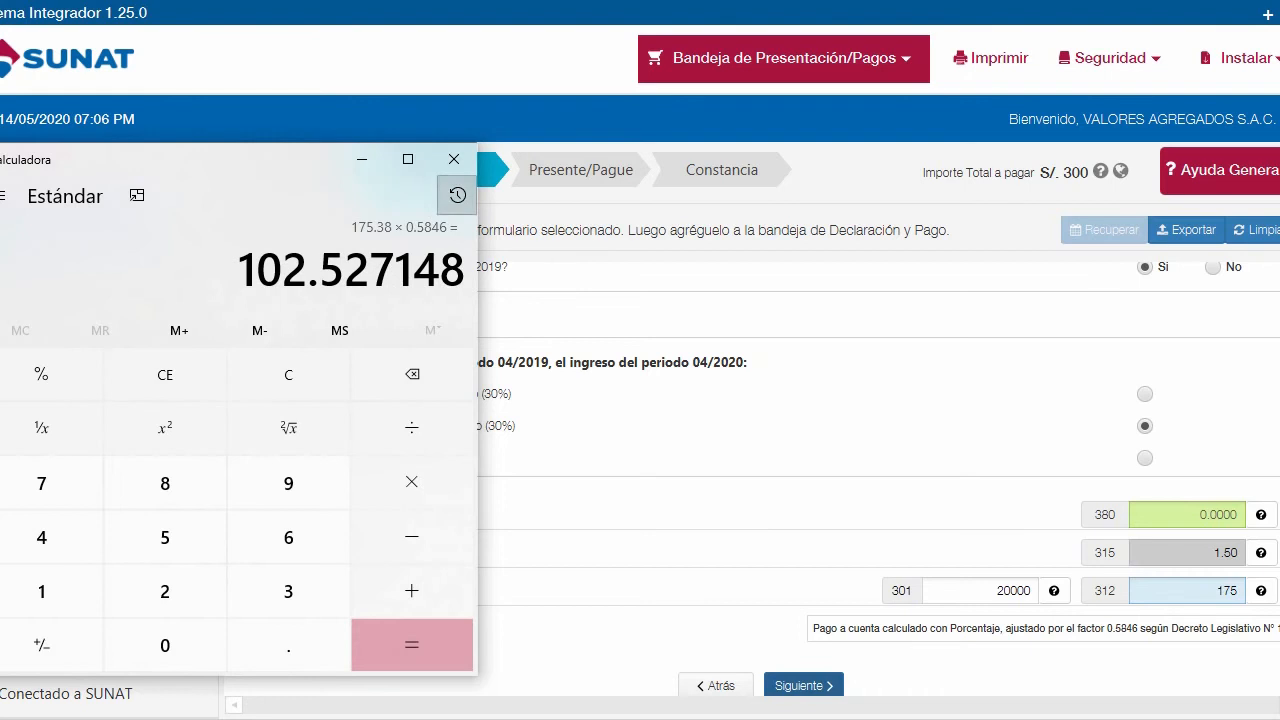
pyautogui.click(457, 194)
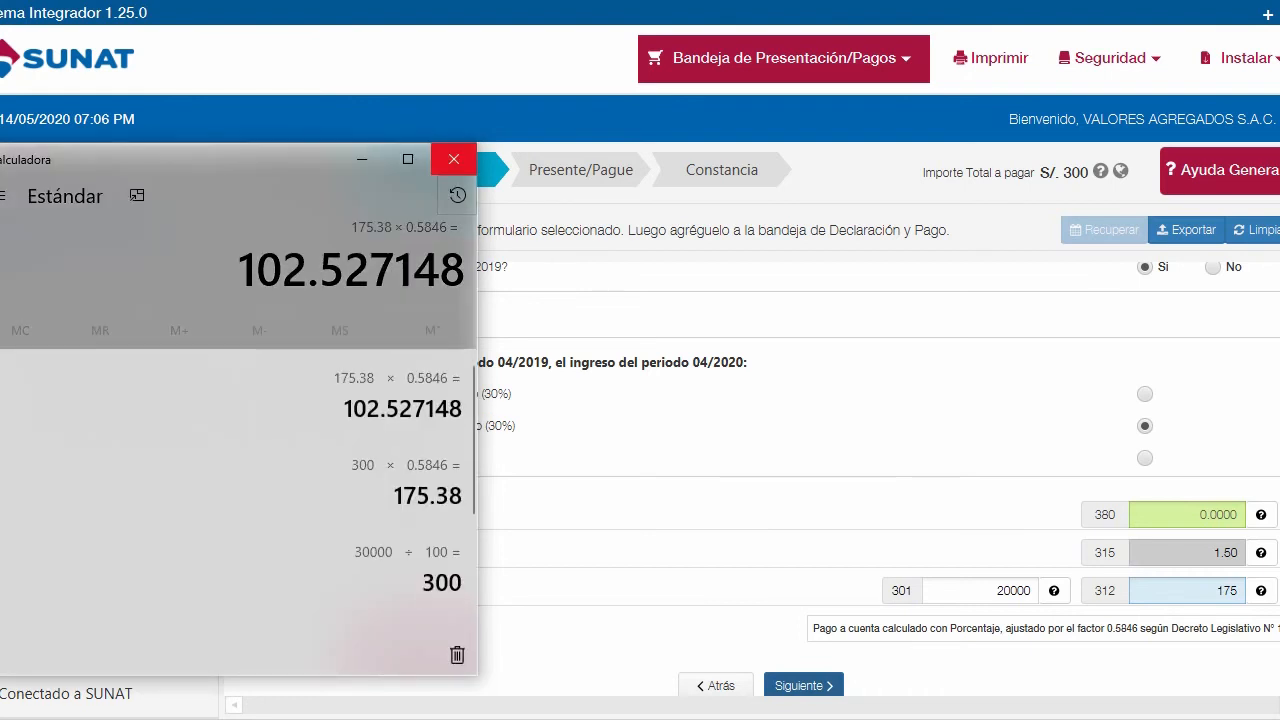
pyautogui.click(454, 159)
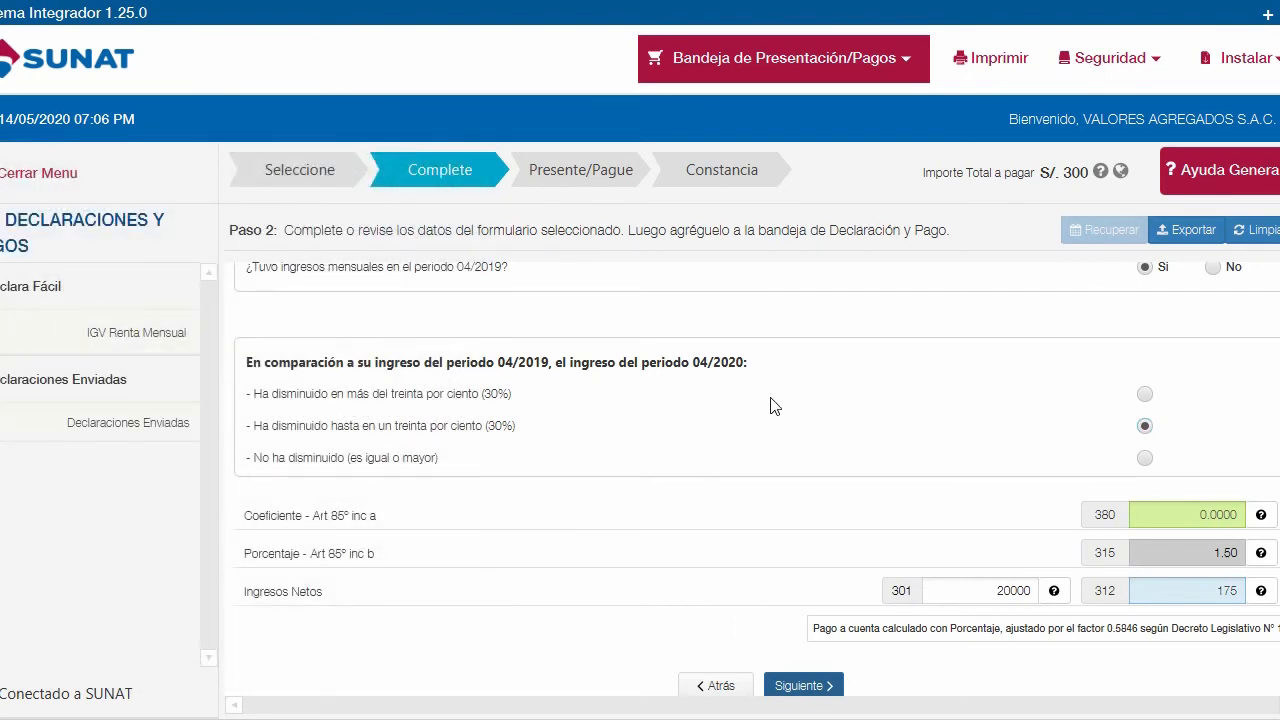
# - Open the Calculator and compute 1.5% of 20,000 by multiplying by 1.5 and dividing by 100
pyautogui.press('super+r')
pyautogui.press('Return')
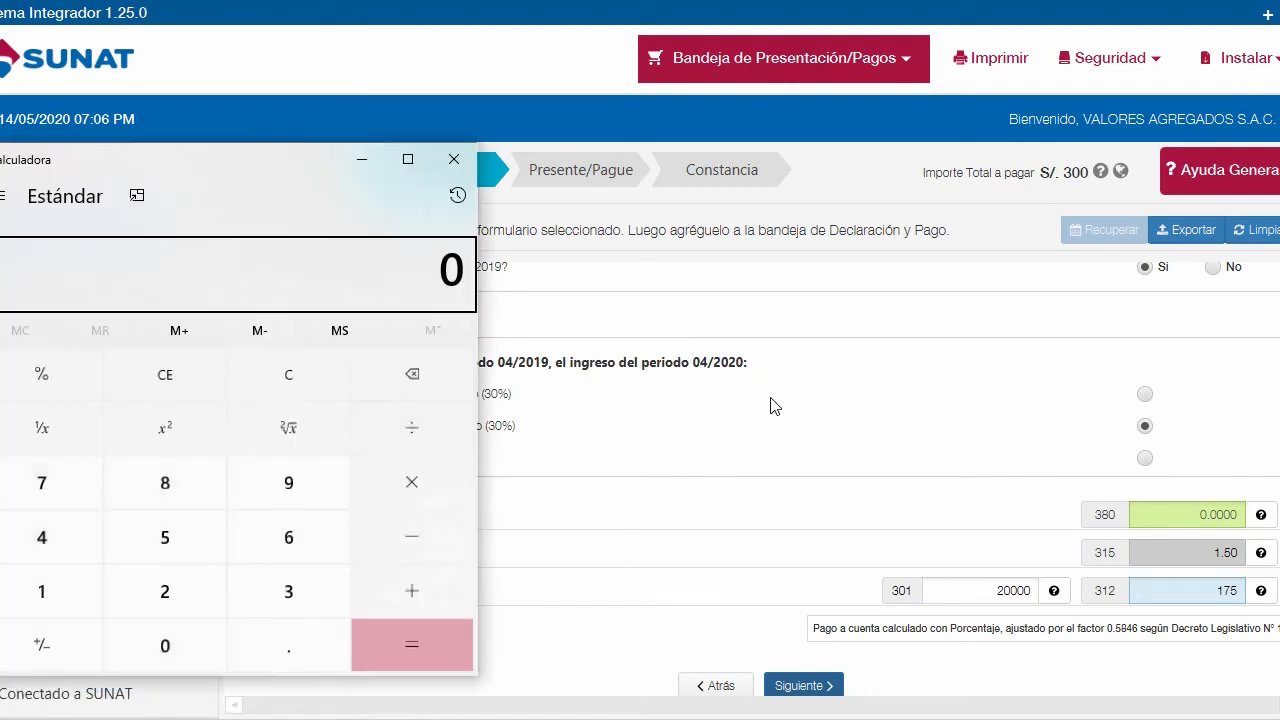
pyautogui.write('200000')
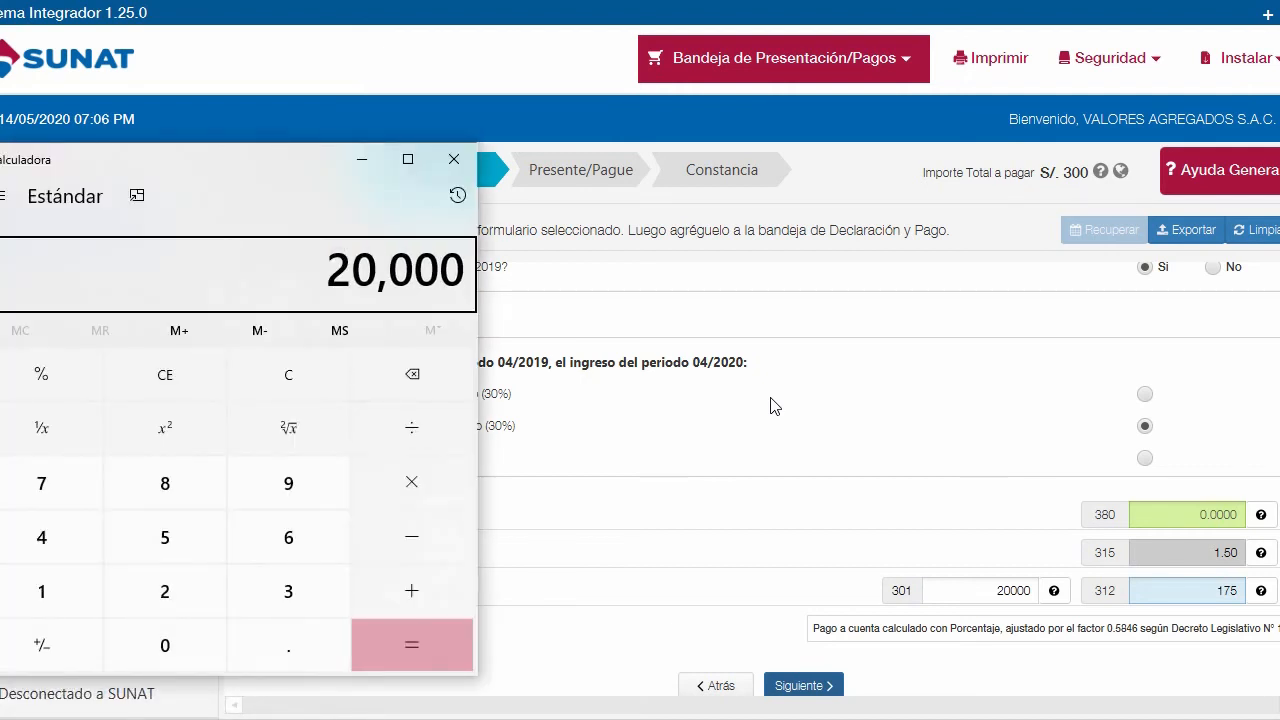
pyautogui.write('*1.5=/100=')
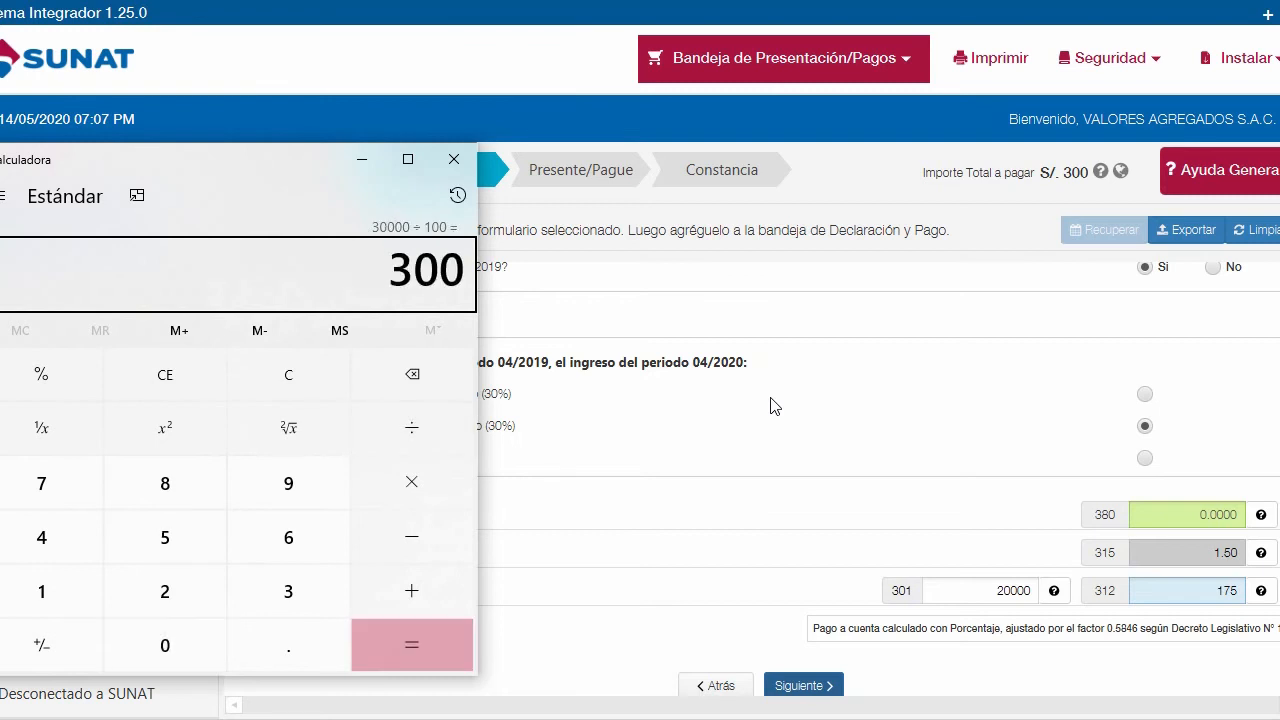
# - Multiply the calculated amount by the 0.5846 factor and close the Calculator
pyautogui.press('*')
pyautogui.write('0.58')
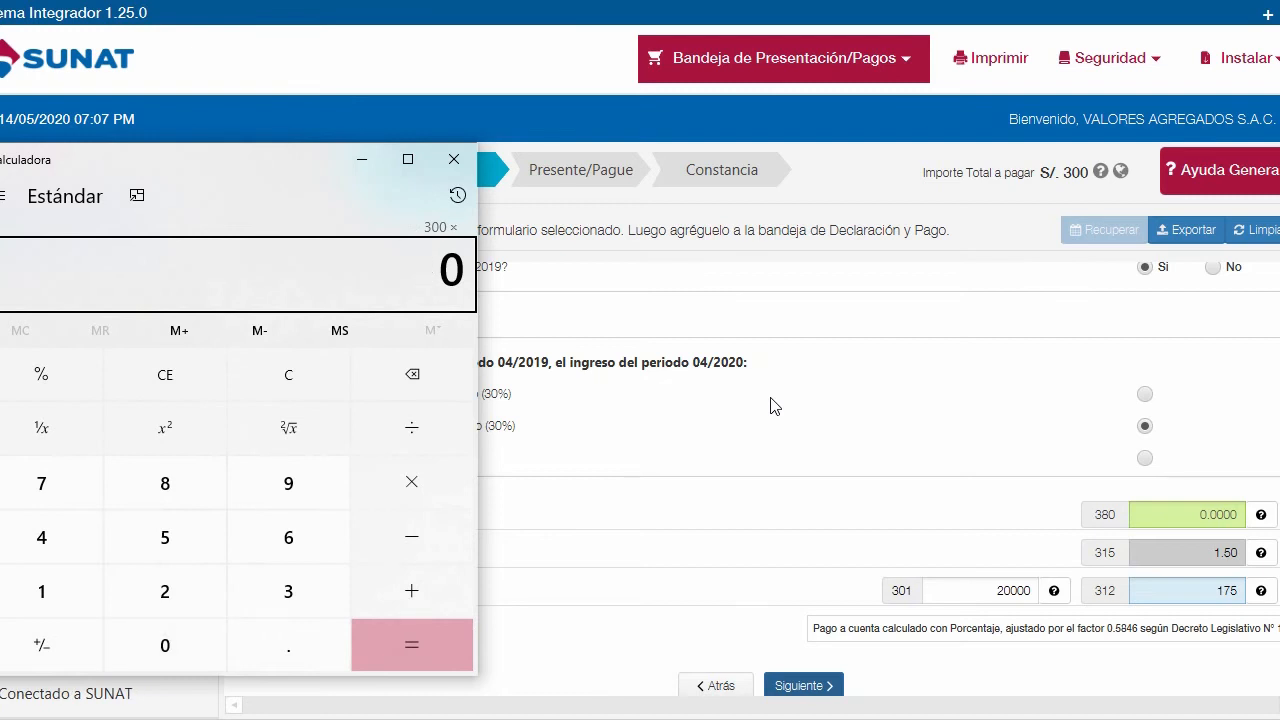
pyautogui.write('46 =')
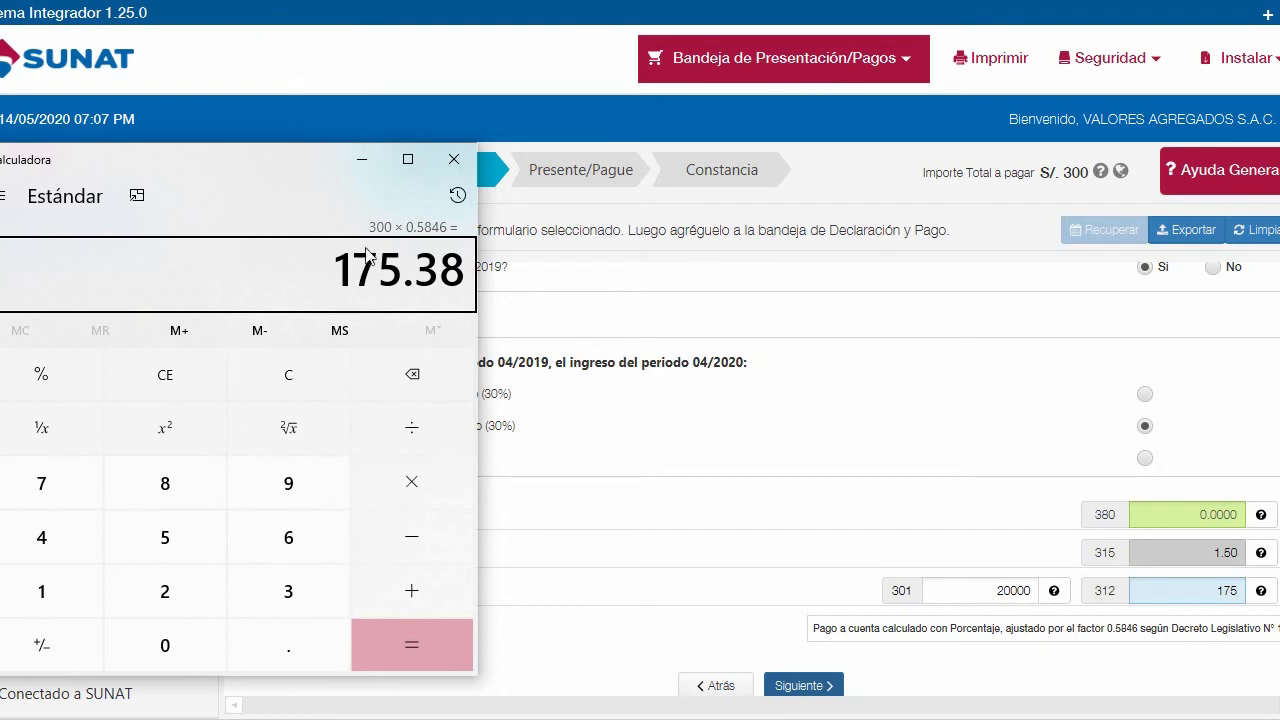
pyautogui.click(454, 159)
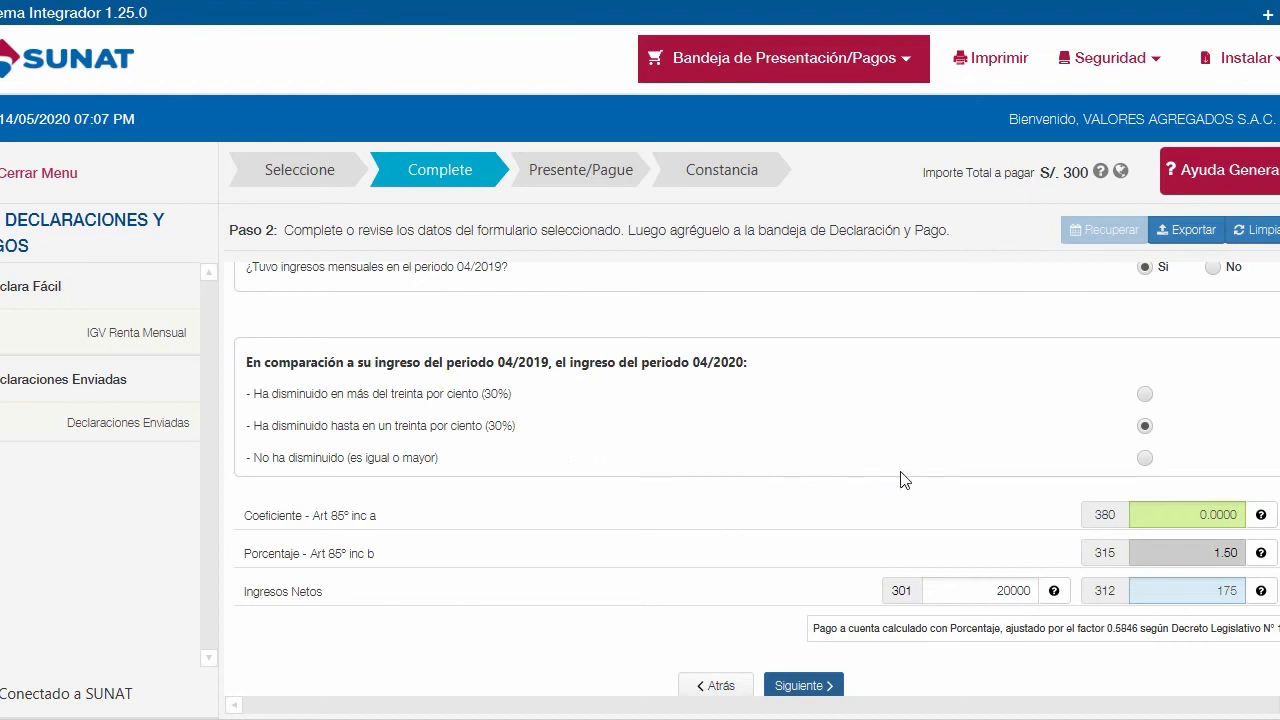
# - Declare in the SUNAT form that the 04/2020 income has not decreased compared with 04/2019 (equal or greater)
pyautogui.click(1145, 457)
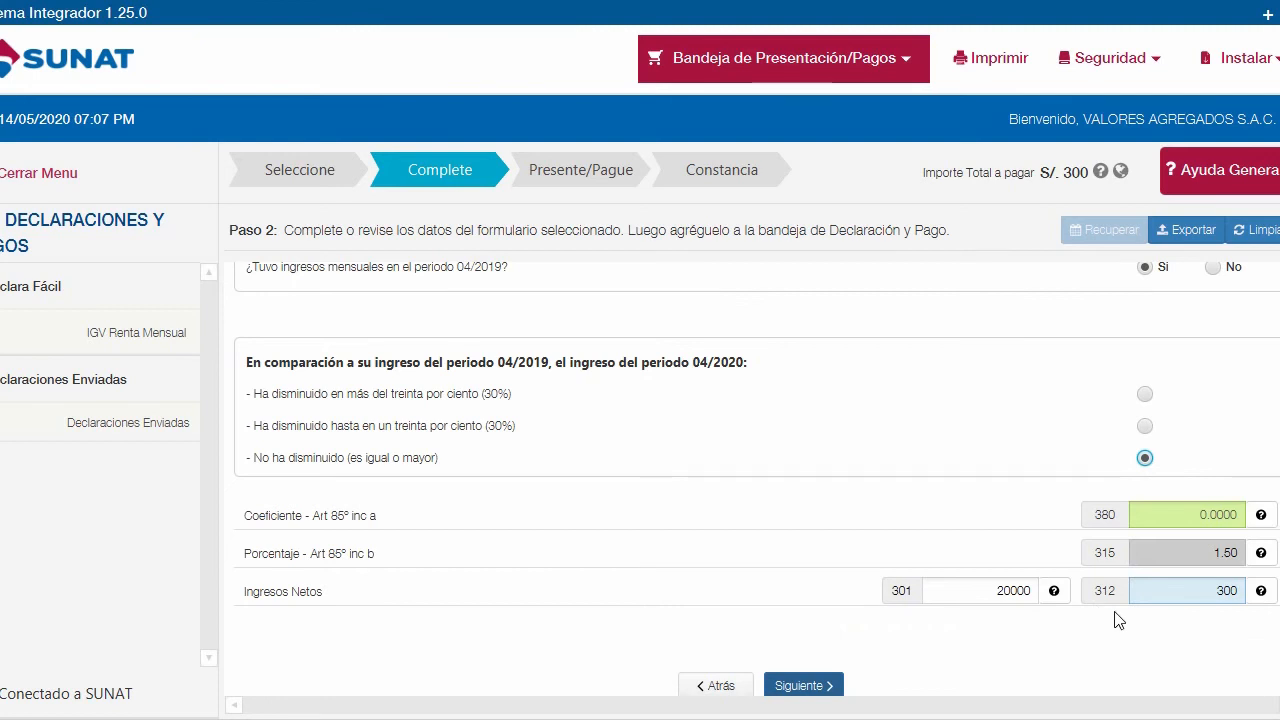
pyautogui.scroll(1, 1062, 610)
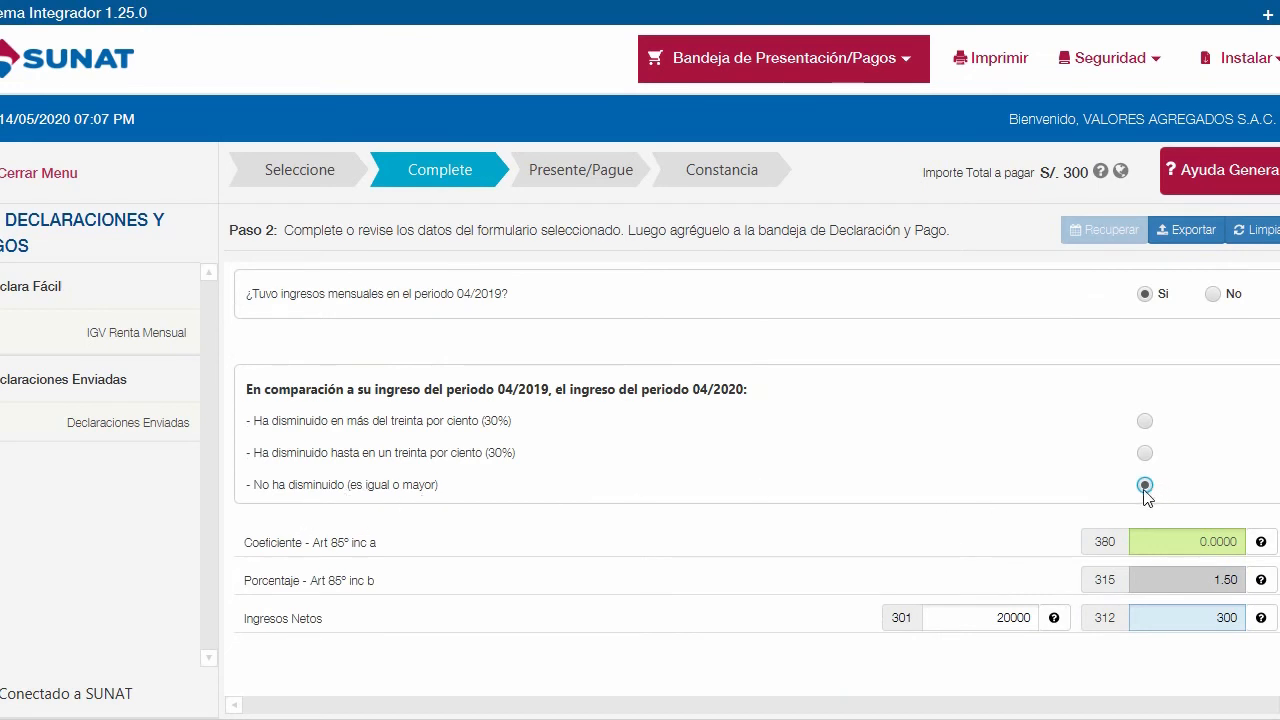
pyautogui.scroll(1, 1057, 500)
pyautogui.scroll(1, 1057, 500)
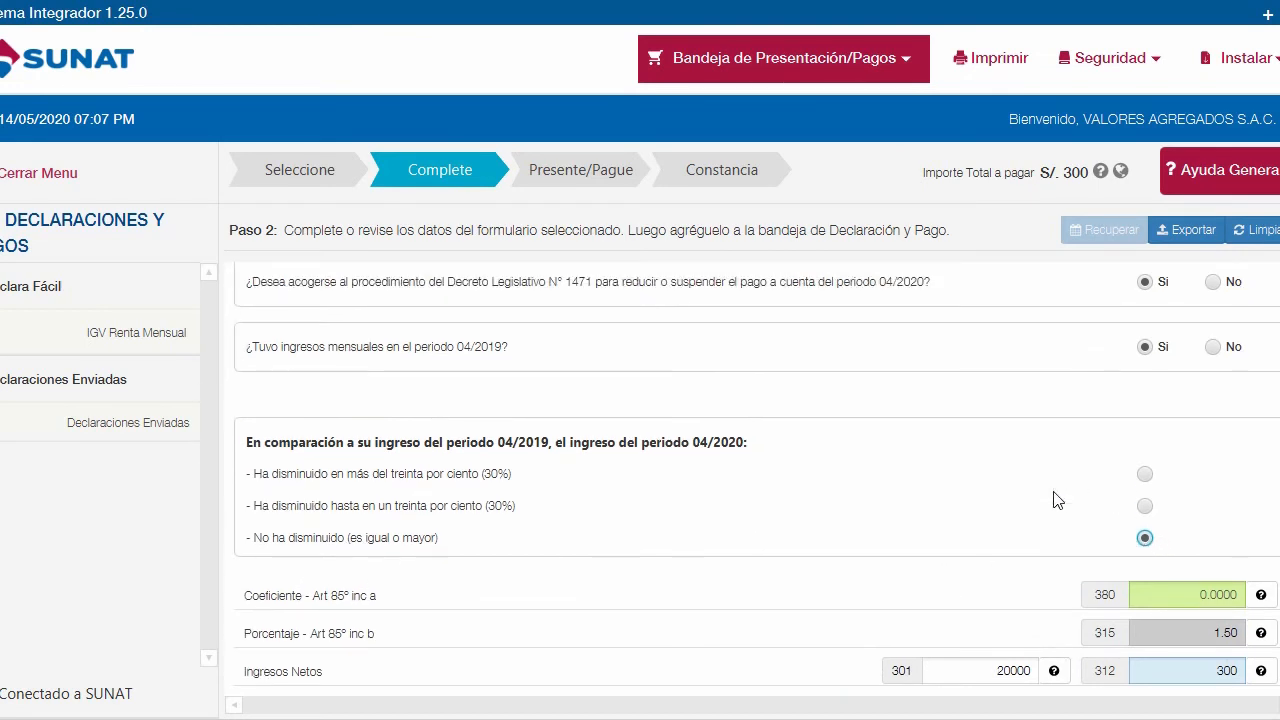
# - Switch to Excel and set the ABRIL row's abr-20 income to 80,000
pyautogui.hotkey('alt', 'Tab')
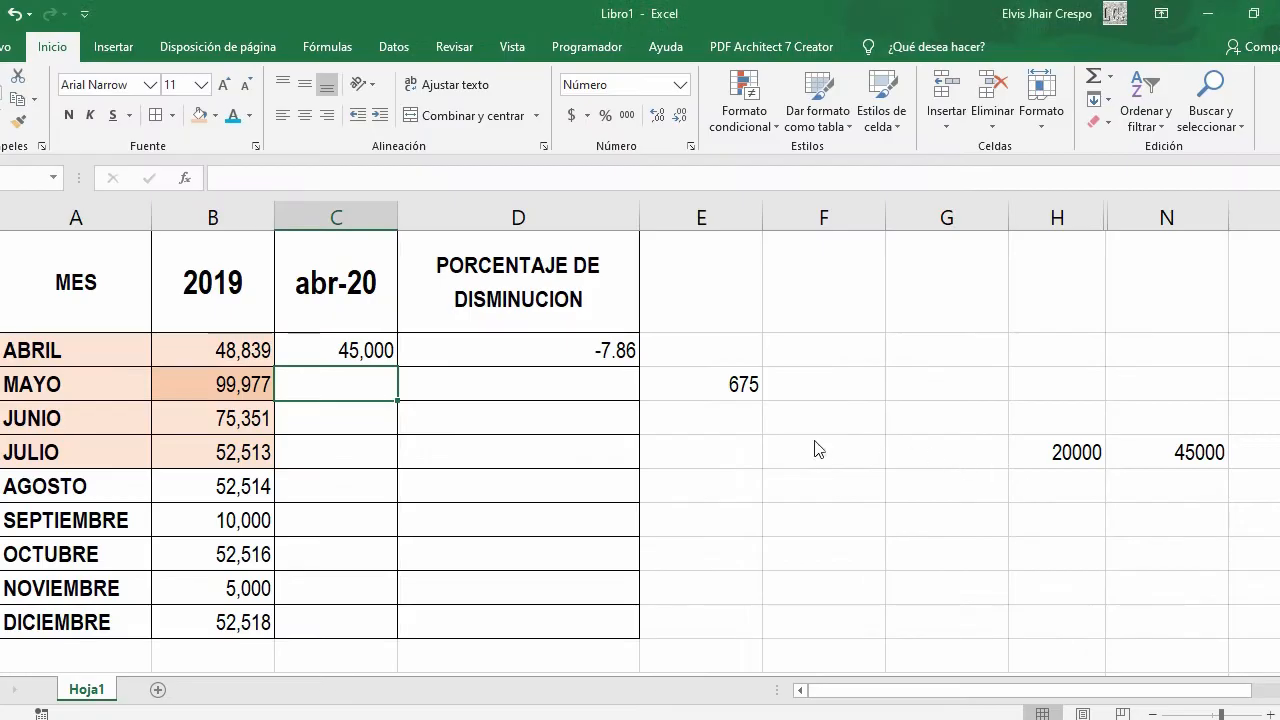
pyautogui.click(340, 340)
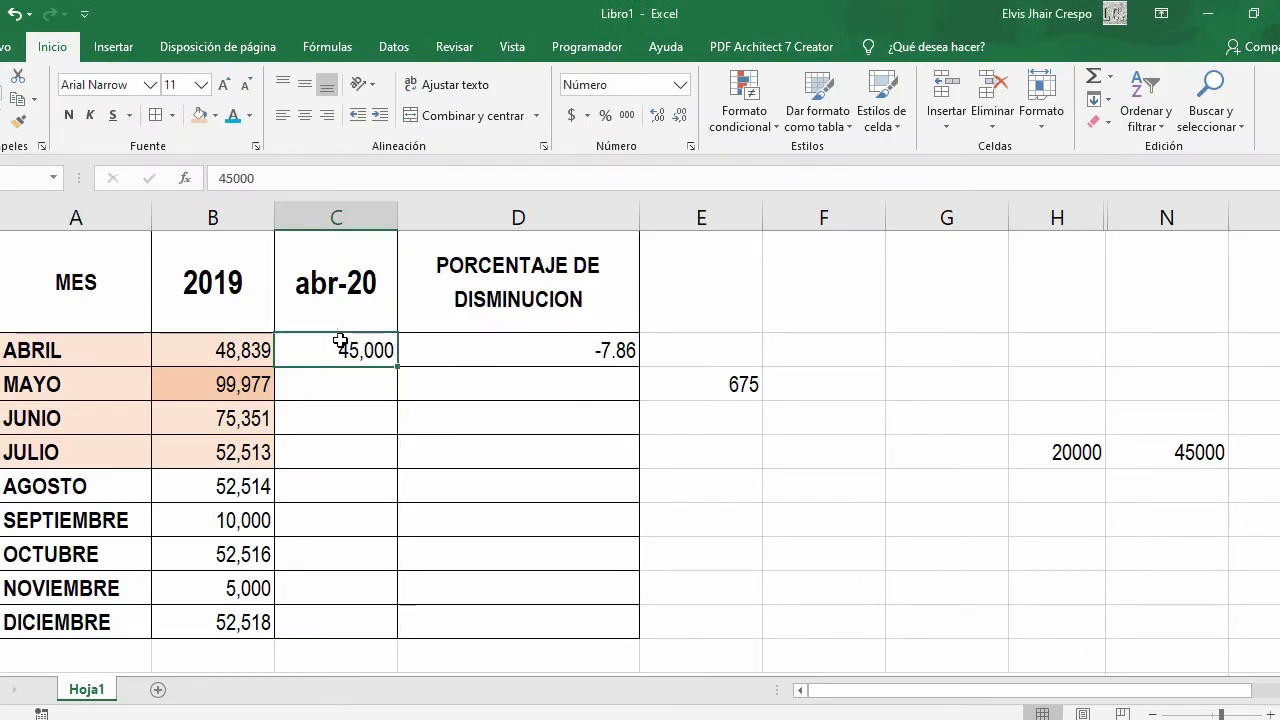
pyautogui.write('000')
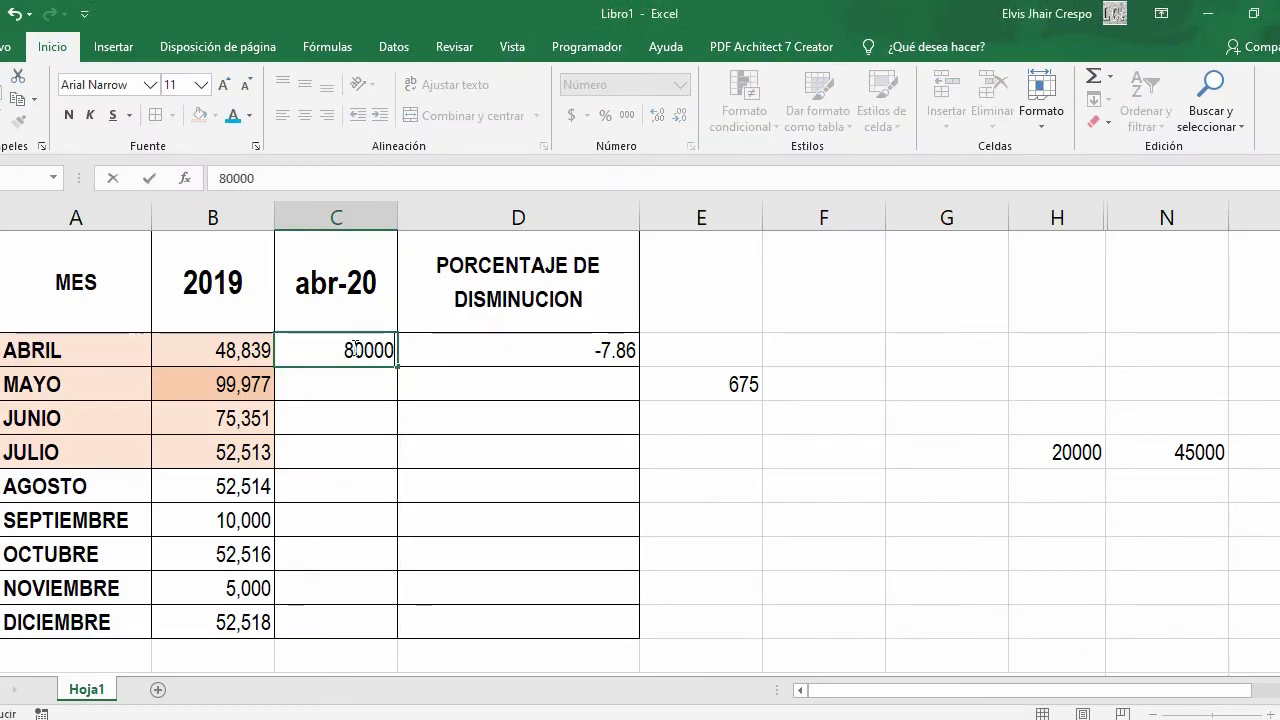
pyautogui.press('Return')
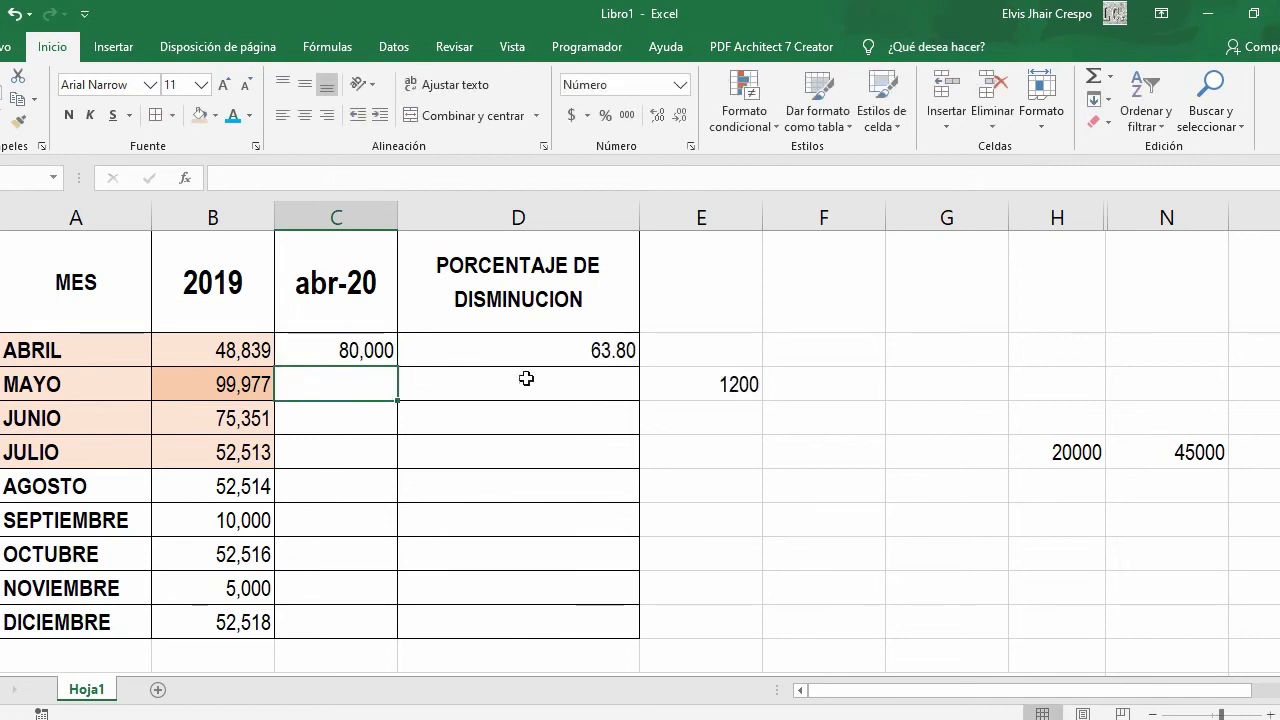
# - Return to the SUNAT form and answer No to using the Decreto Legislativo 1471 procedure for period 04/2020
pyautogui.hotkey('alt', 'Tab')
pyautogui.scroll(2, 1078, 438)
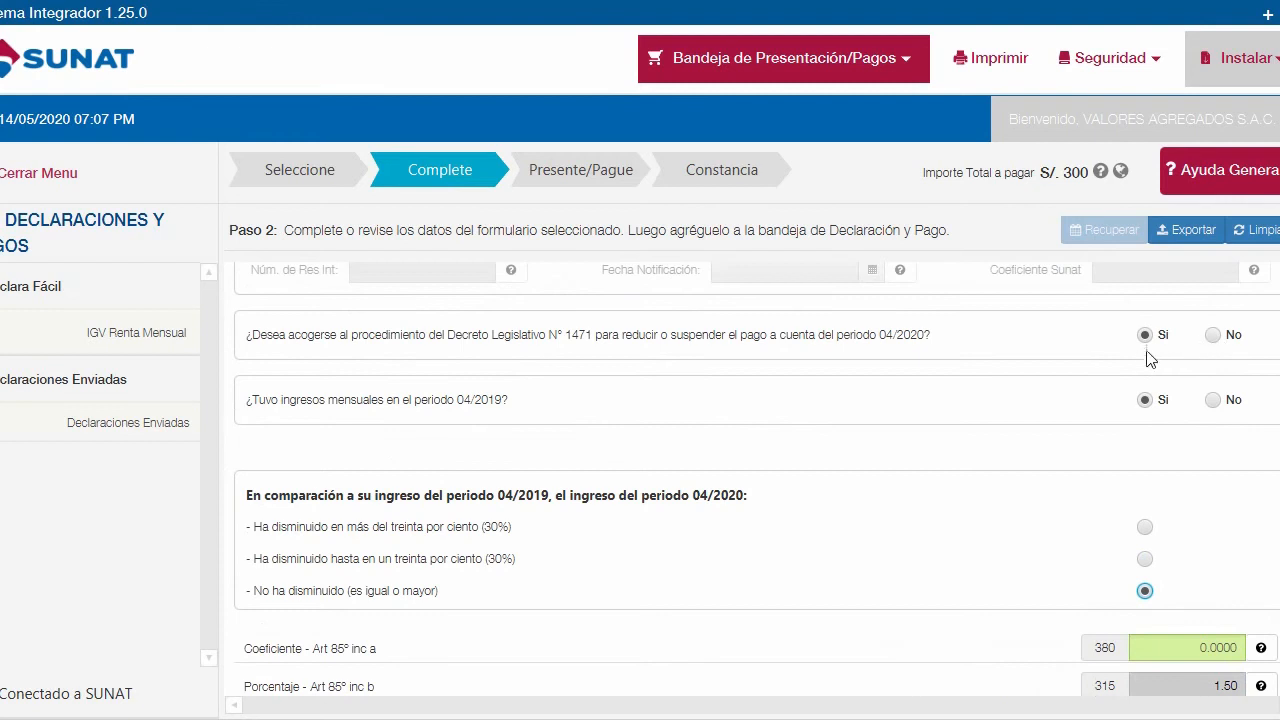
pyautogui.scroll(1, 714, 410)
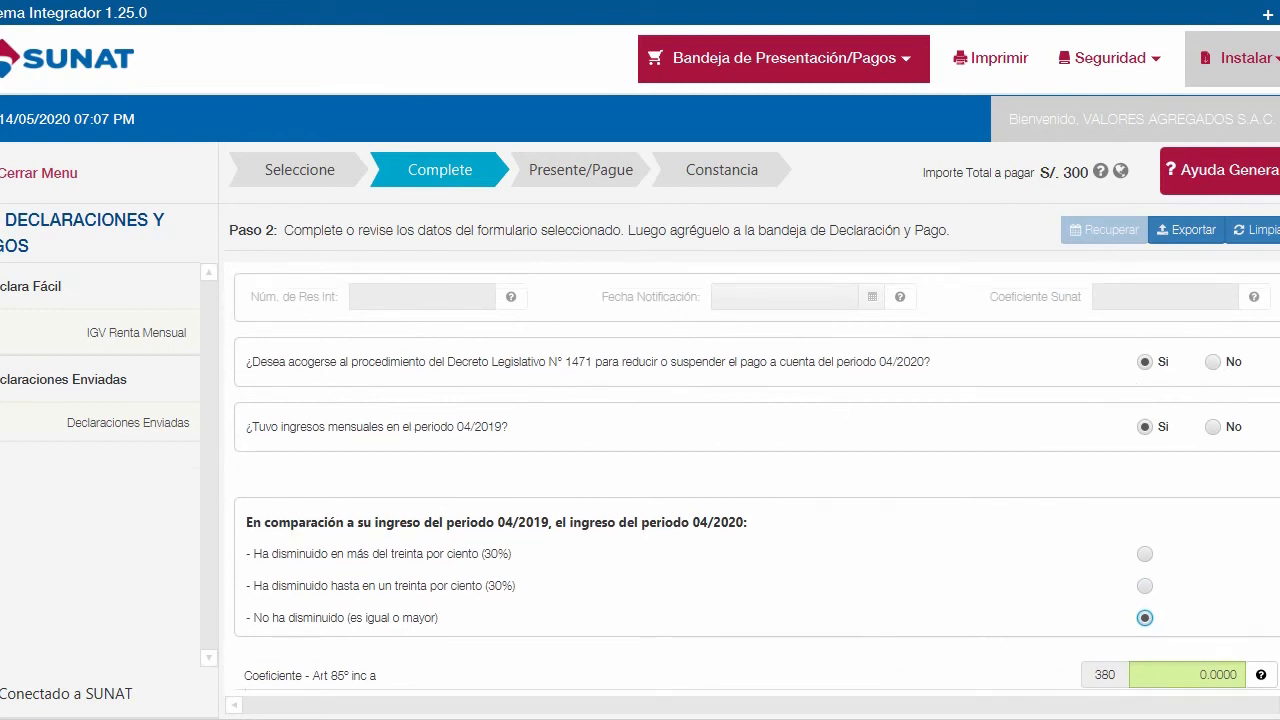
pyautogui.click(1214, 362)
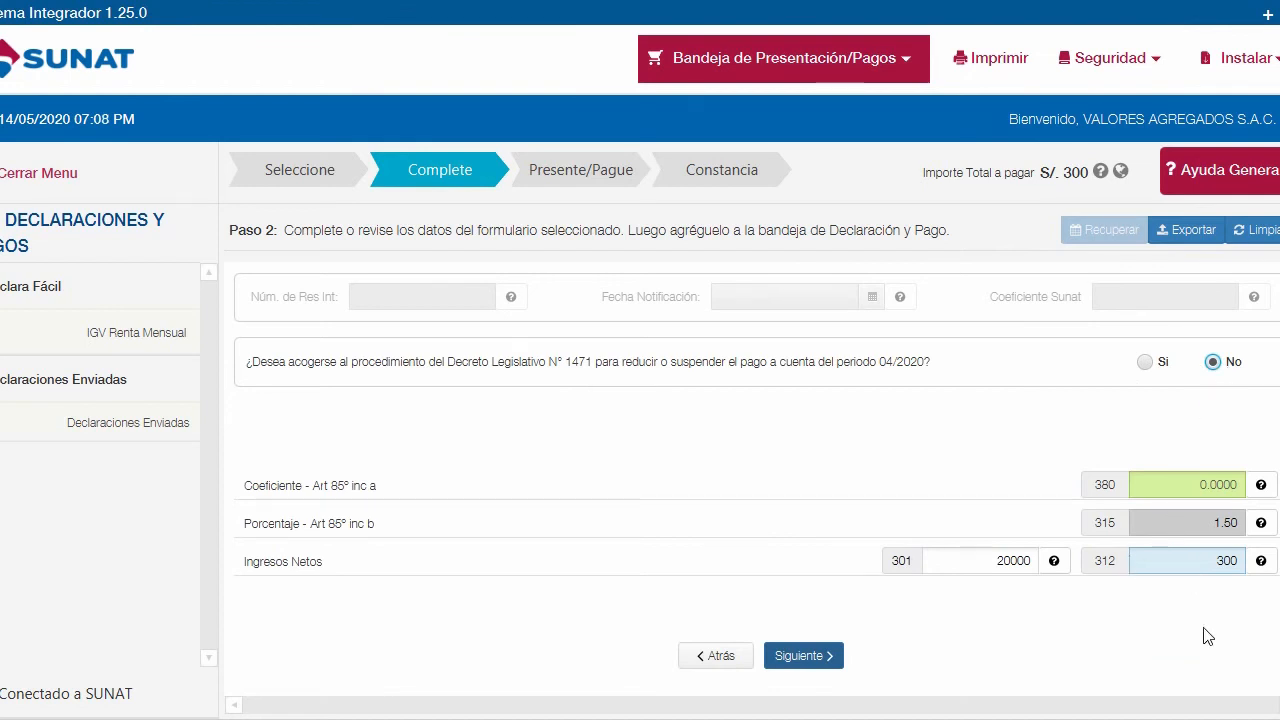
# - Answer Si to the Decreto Legislativo 1471 procedure, accept the notice, and answer No to having income in 04/2019
pyautogui.click(1150, 365)
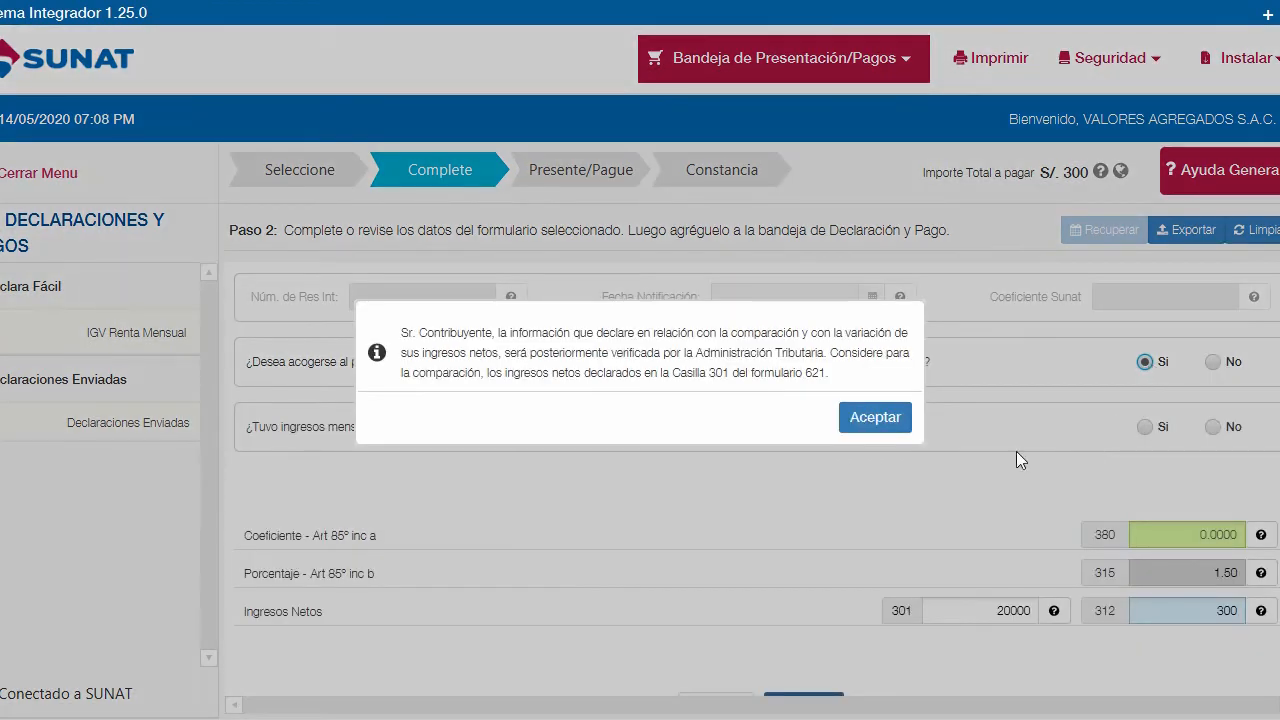
pyautogui.click(903, 421)
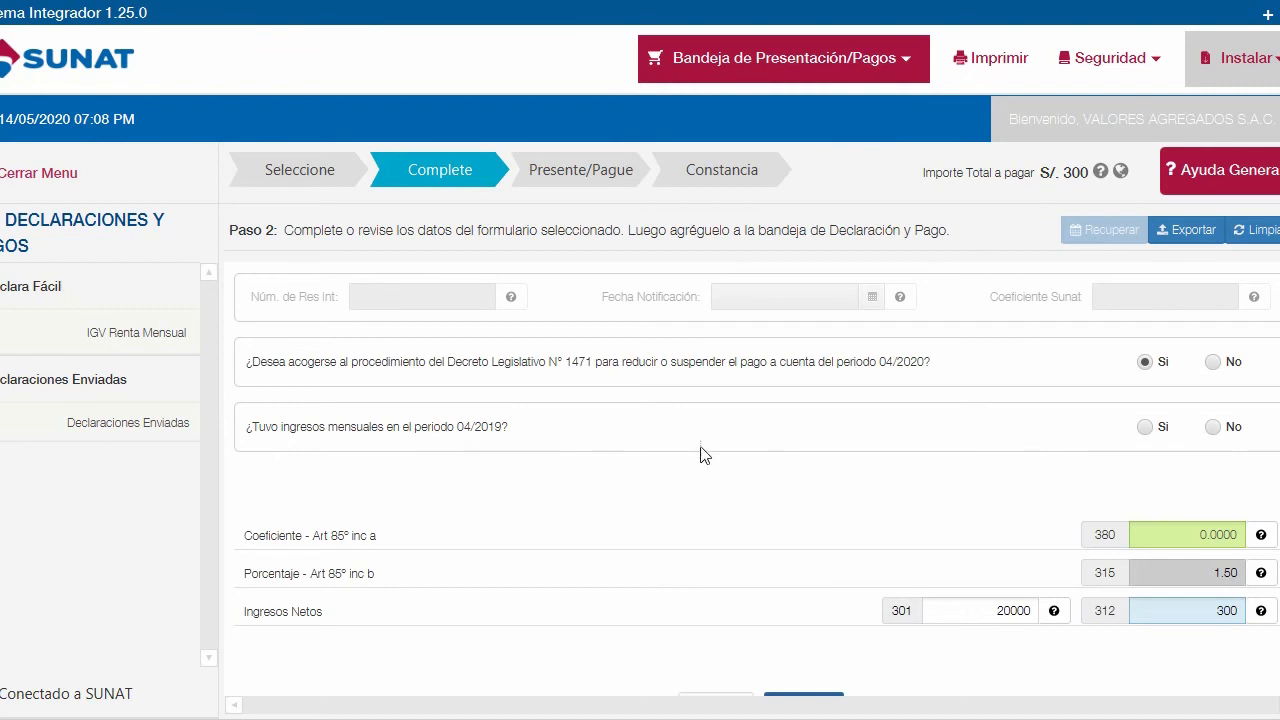
pyautogui.click(1213, 427)
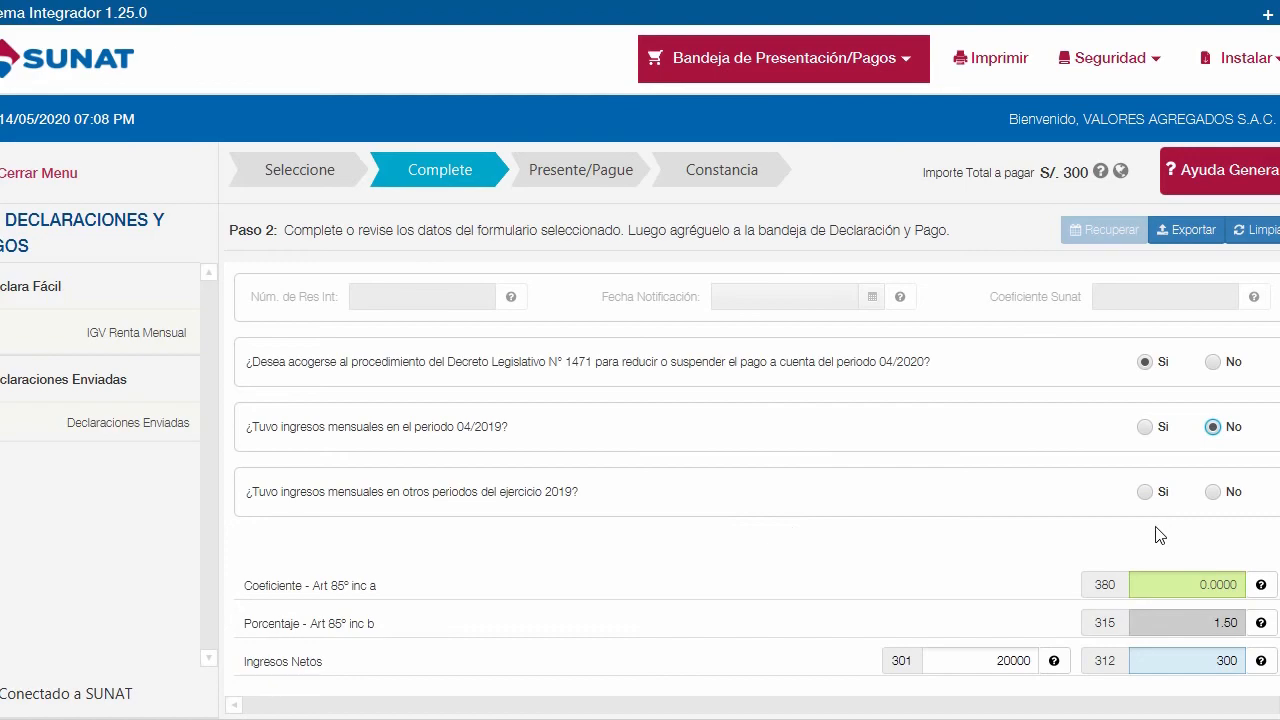
# - Check the MAYO row's 2019 income in Excel and answer Si in the SUNAT form to having income in other 2019 periods
pyautogui.hotkey('alt', 'Tab')
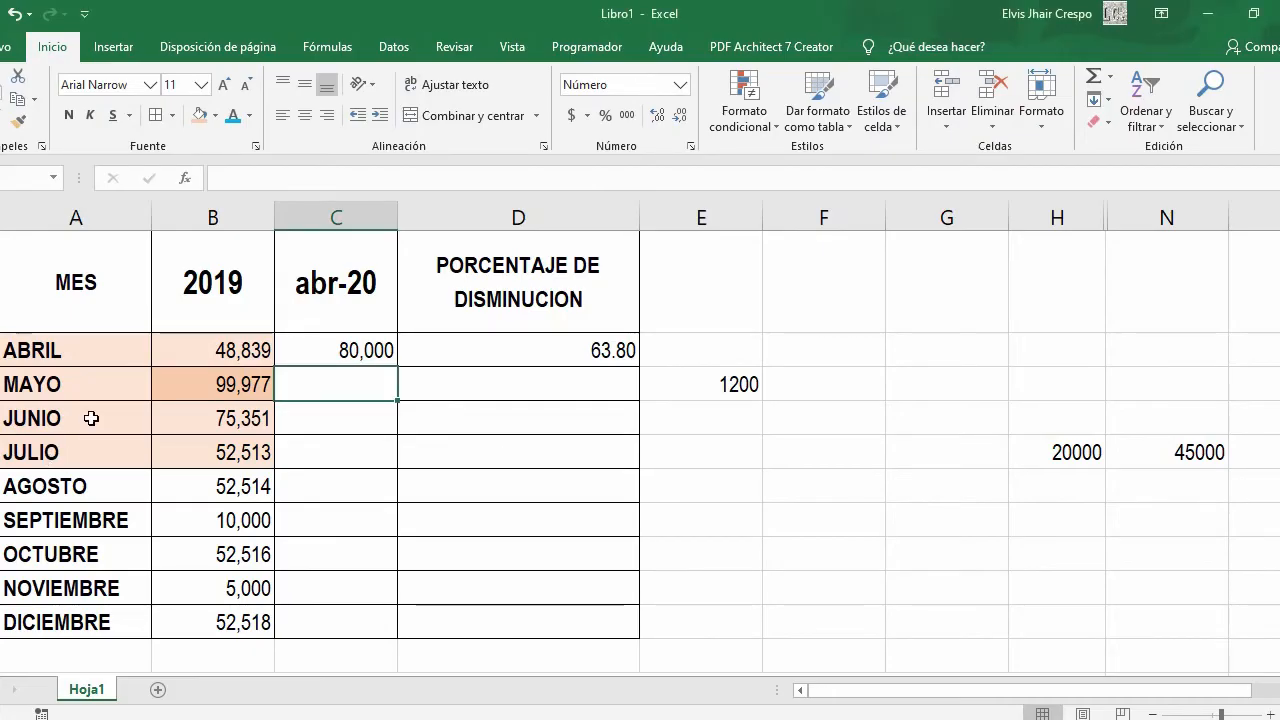
pyautogui.scroll(-1, 186, 366)
pyautogui.scroll(1, 190, 370)
pyautogui.click(219, 387)
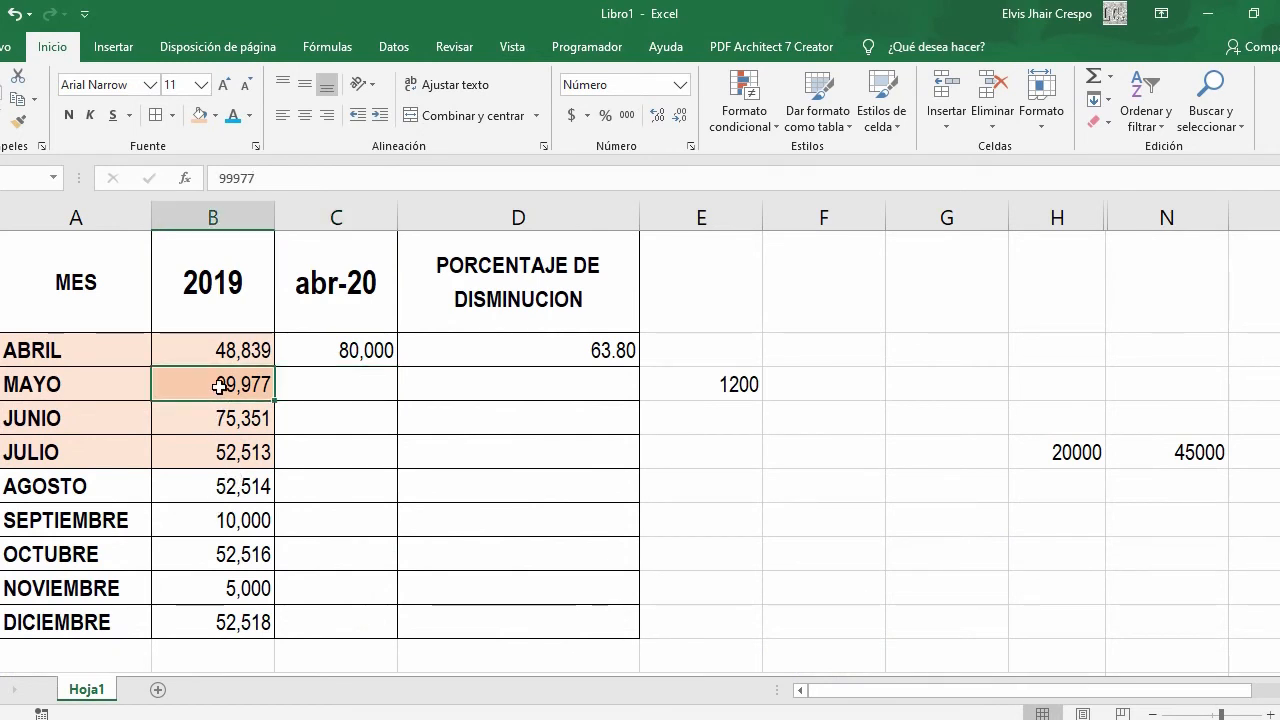
pyautogui.hotkey('alt', 'Tab')
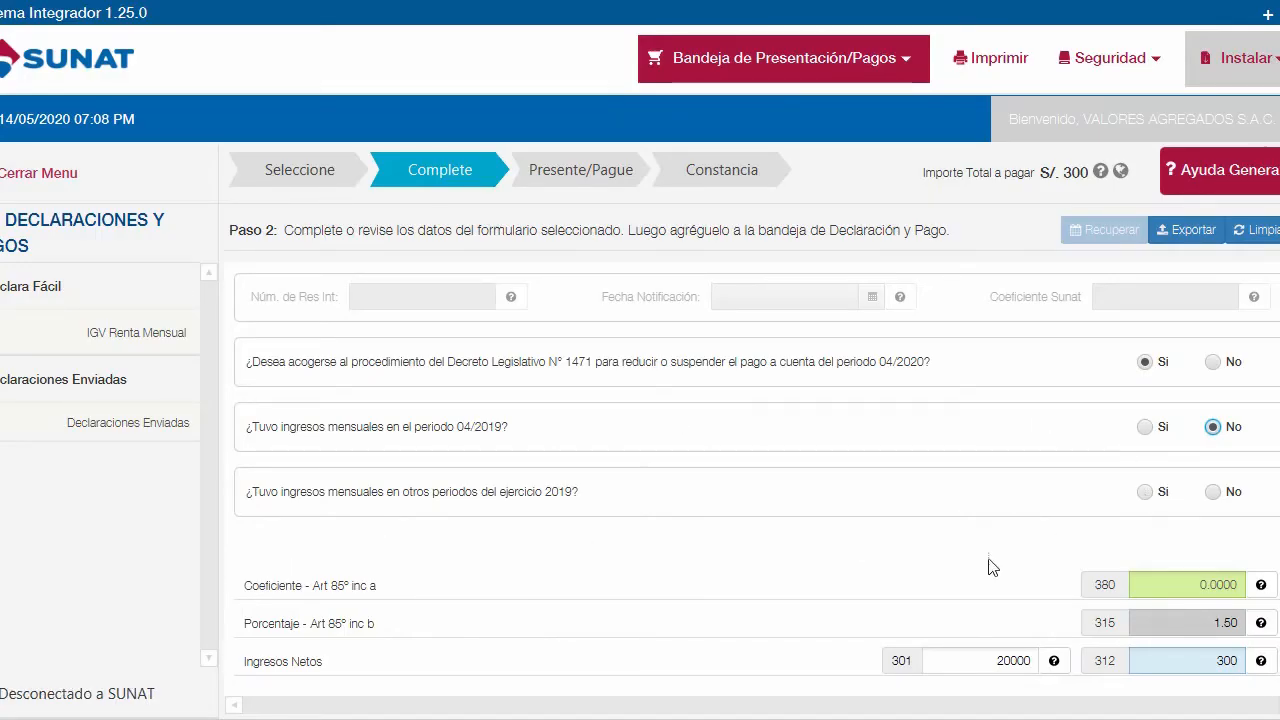
pyautogui.click(1145, 491)
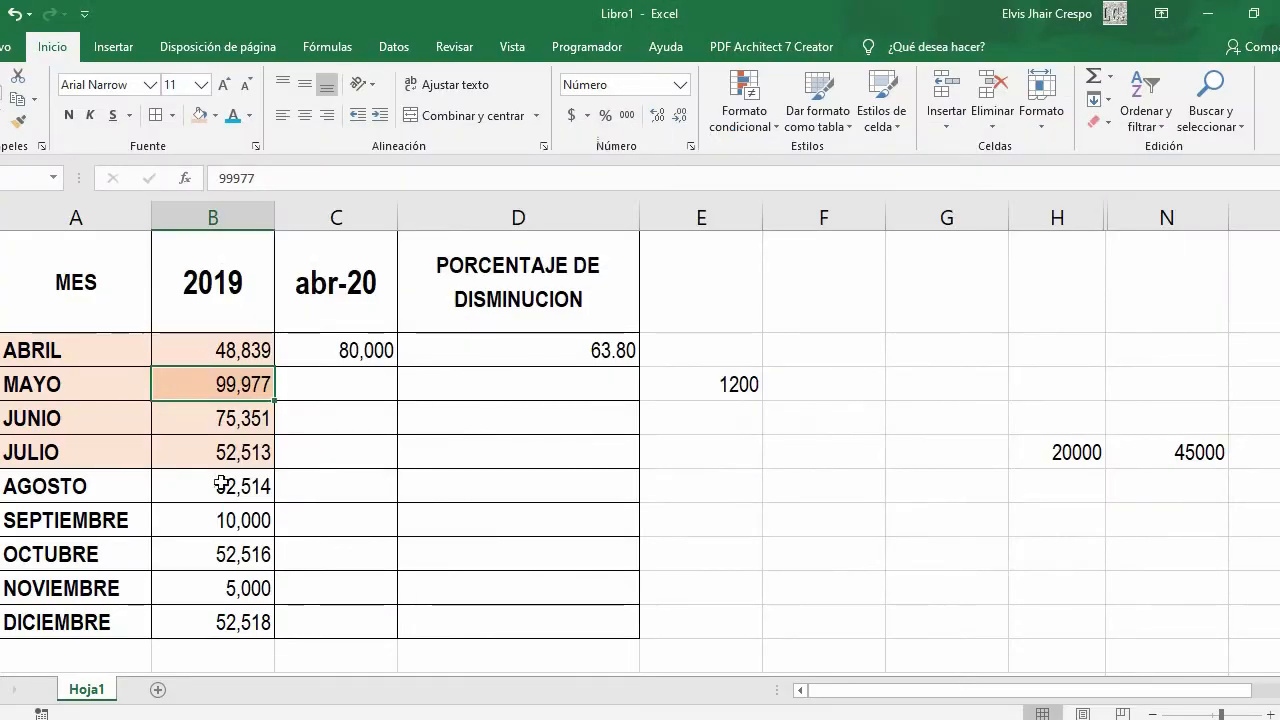
# - Switch to Excel and set the MAYO row's abr-20 income to 20,000
pyautogui.scroll(-1, 242, 570)
pyautogui.scroll(-1, 242, 570)
pyautogui.scroll(2, 230, 500)
pyautogui.click(349, 452)
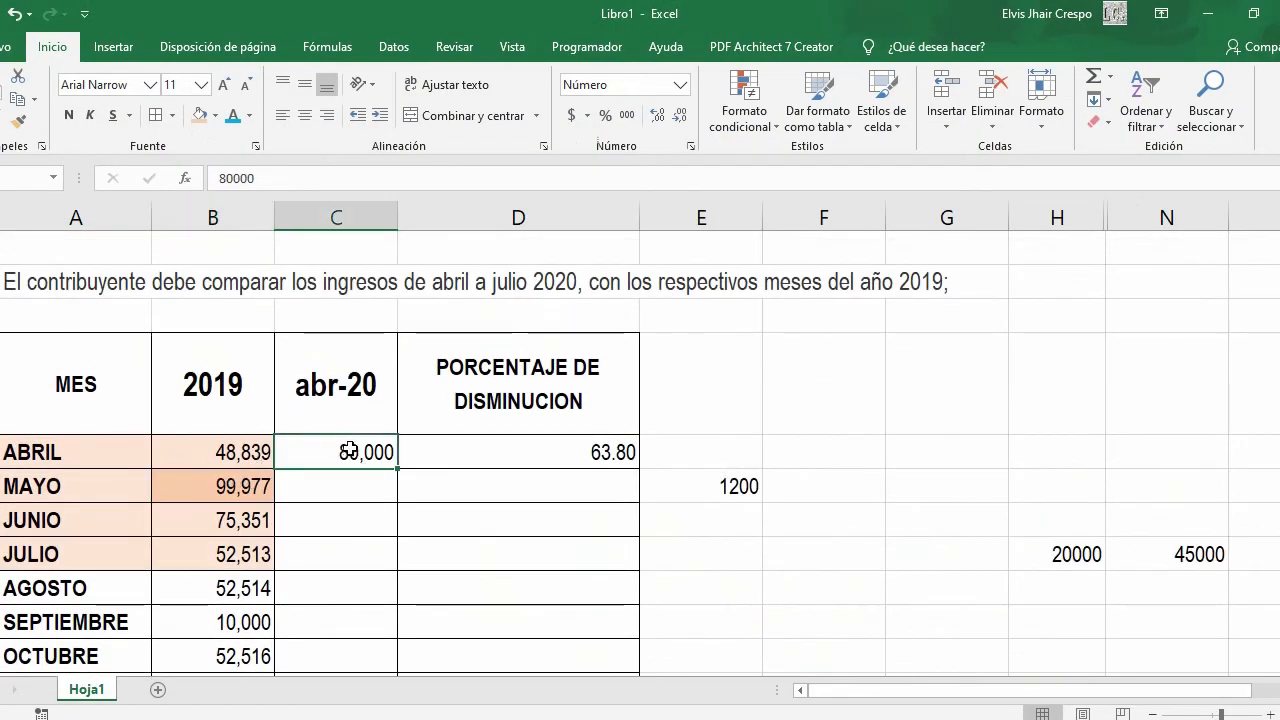
pyautogui.moveTo(396, 468); pyautogui.dragTo(372, 498)
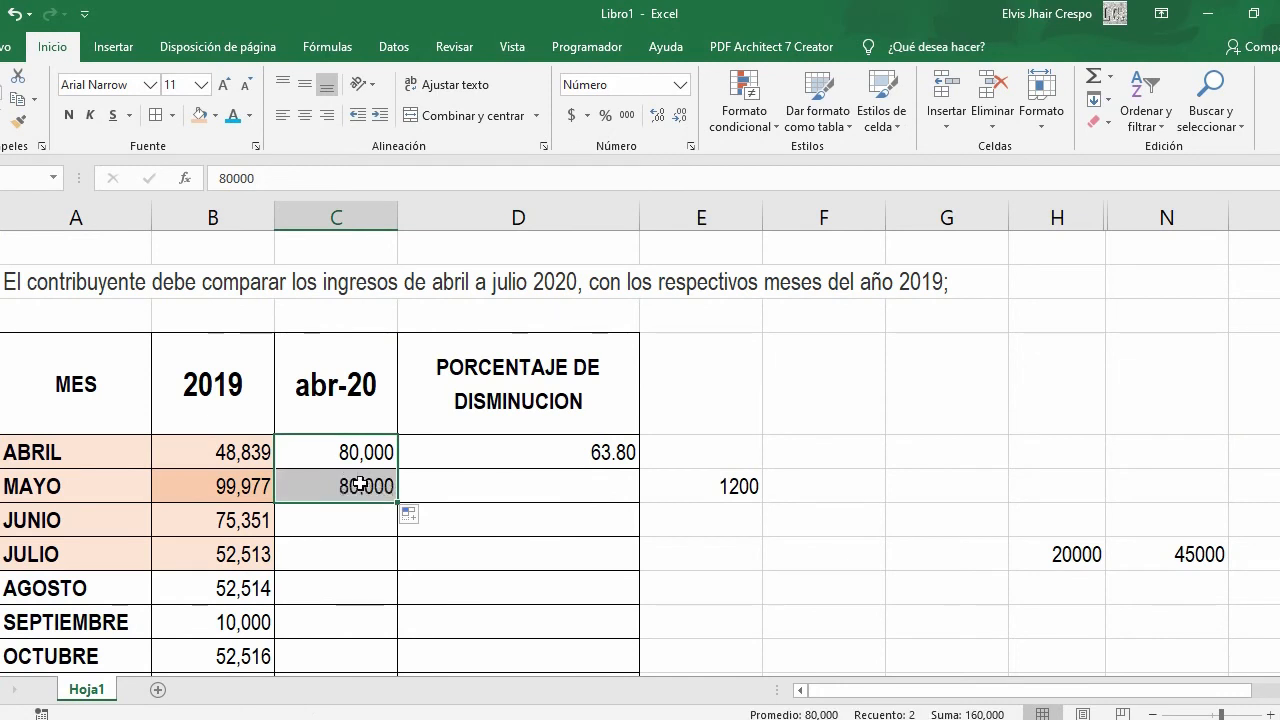
pyautogui.click(360, 485)
pyautogui.write('20000')
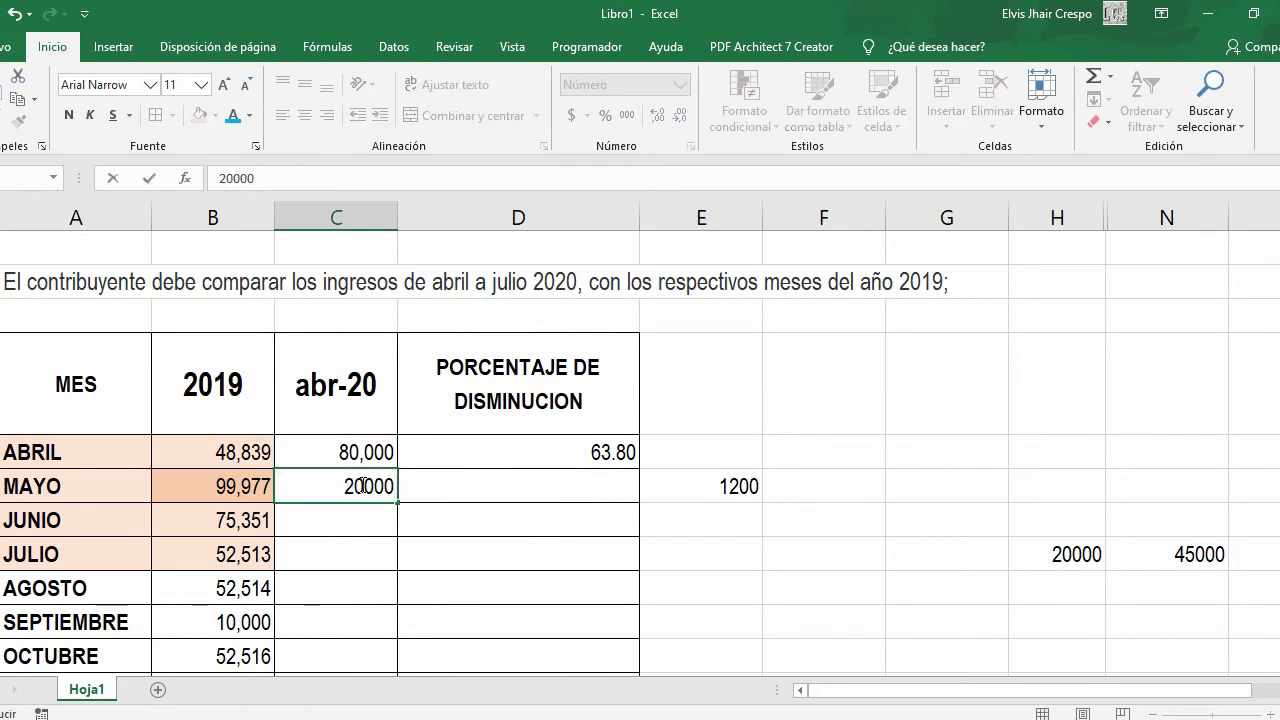
pyautogui.press('Return')
# - Set the ABRIL row's abr-20 income to 20,000 and extend its decrease-percentage formula to the MAYO row
pyautogui.click(357, 455)
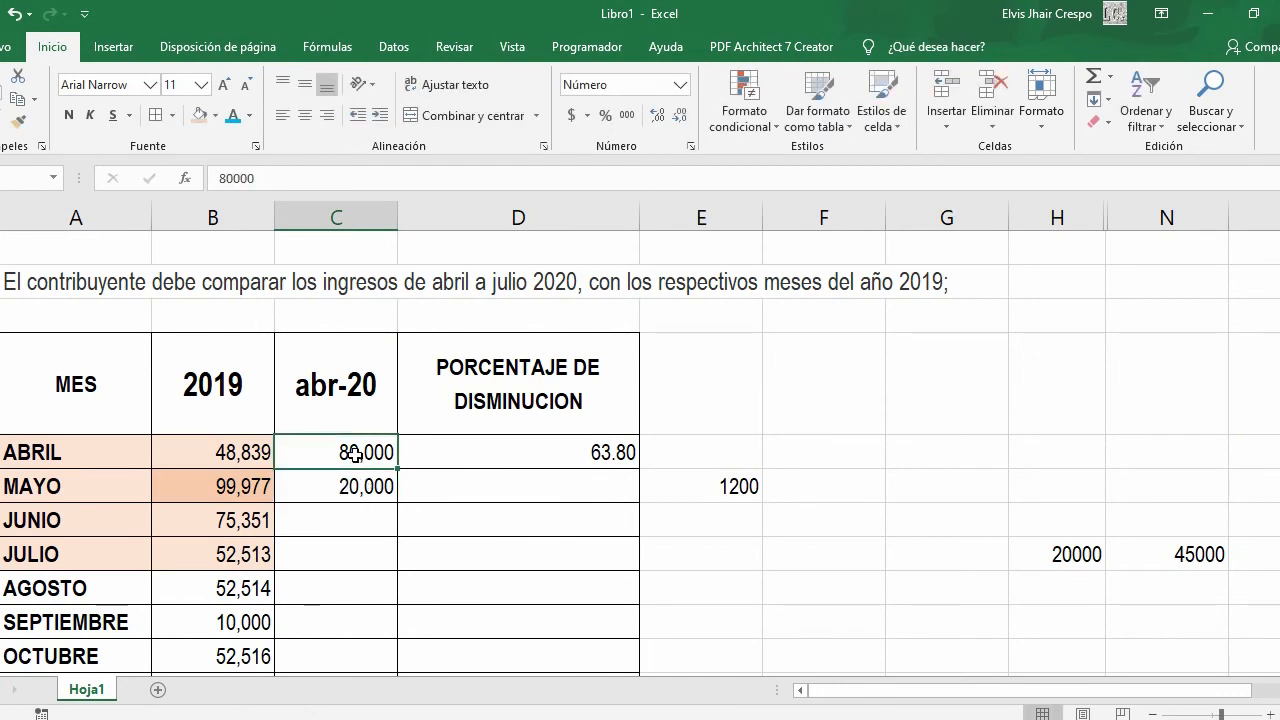
pyautogui.write('20000.')
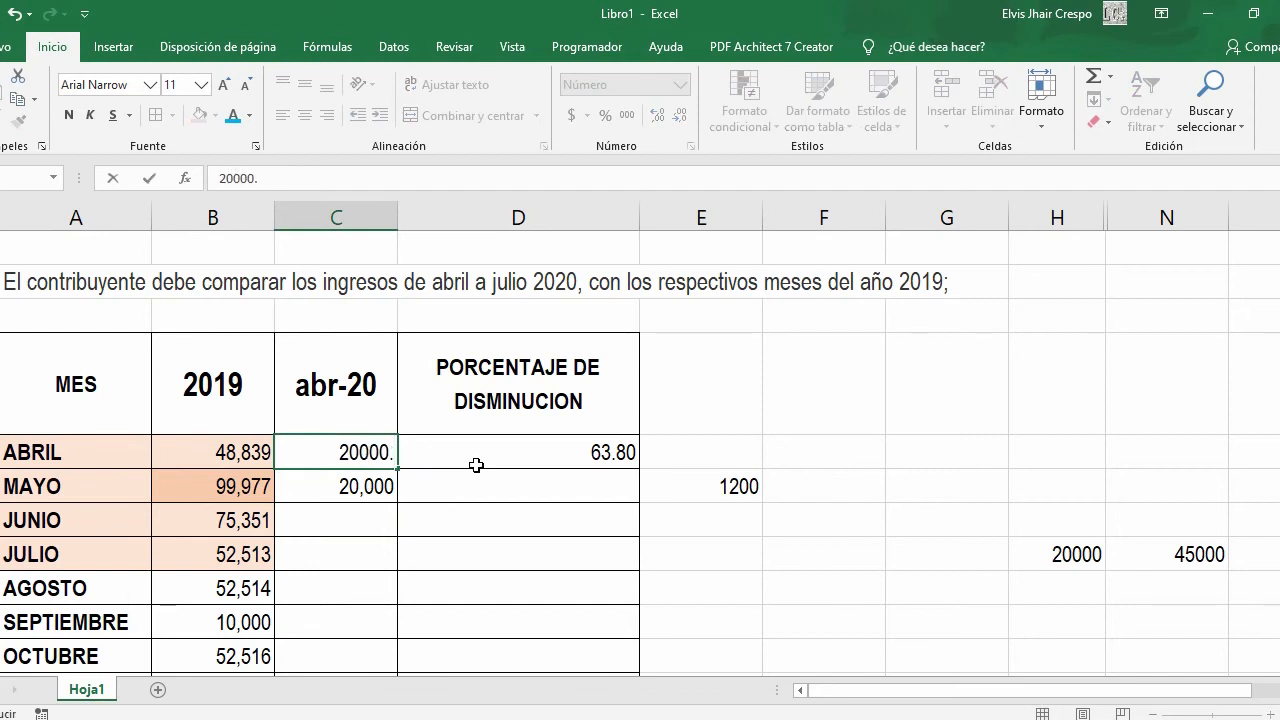
pyautogui.press('BackSpace')
pyautogui.press('Return')
pyautogui.click(575, 455)
pyautogui.moveTo(638, 468); pyautogui.dragTo(643, 497)
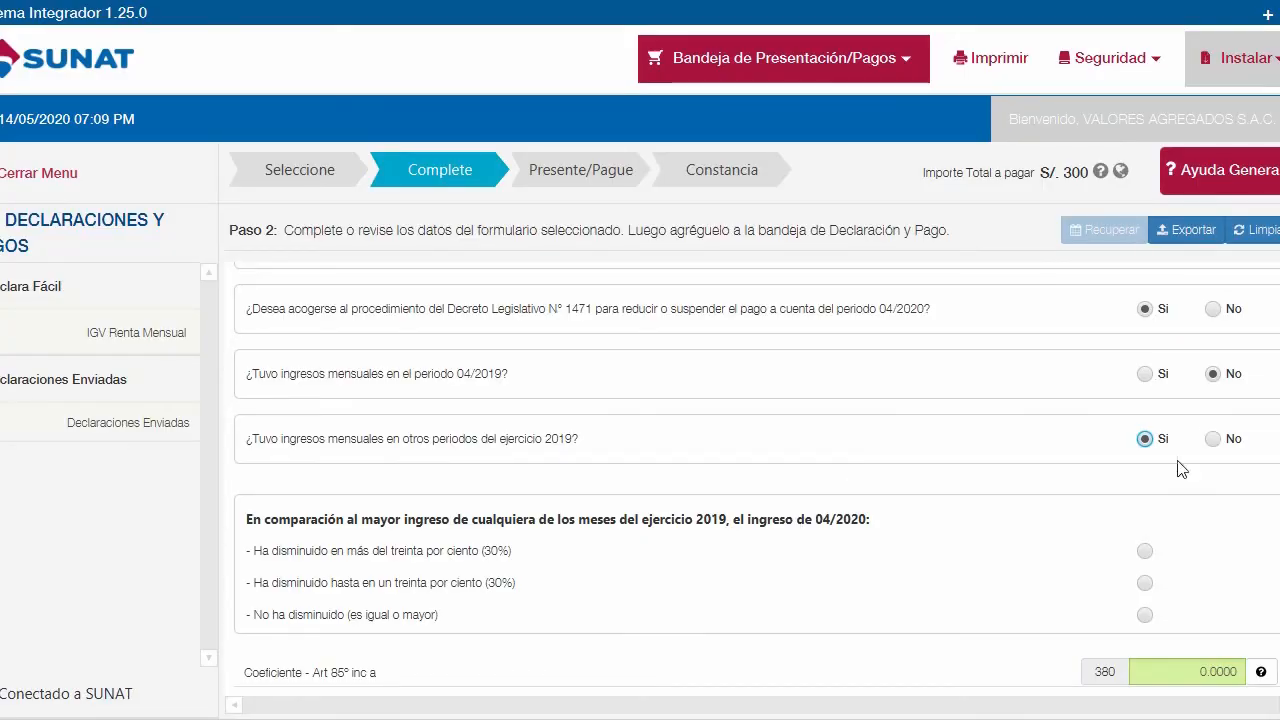
# - In the SUNAT form's comparison with the highest 2019 monthly income, choose the decrease of more than 30%
pyautogui.scroll(-1, 1180, 468)
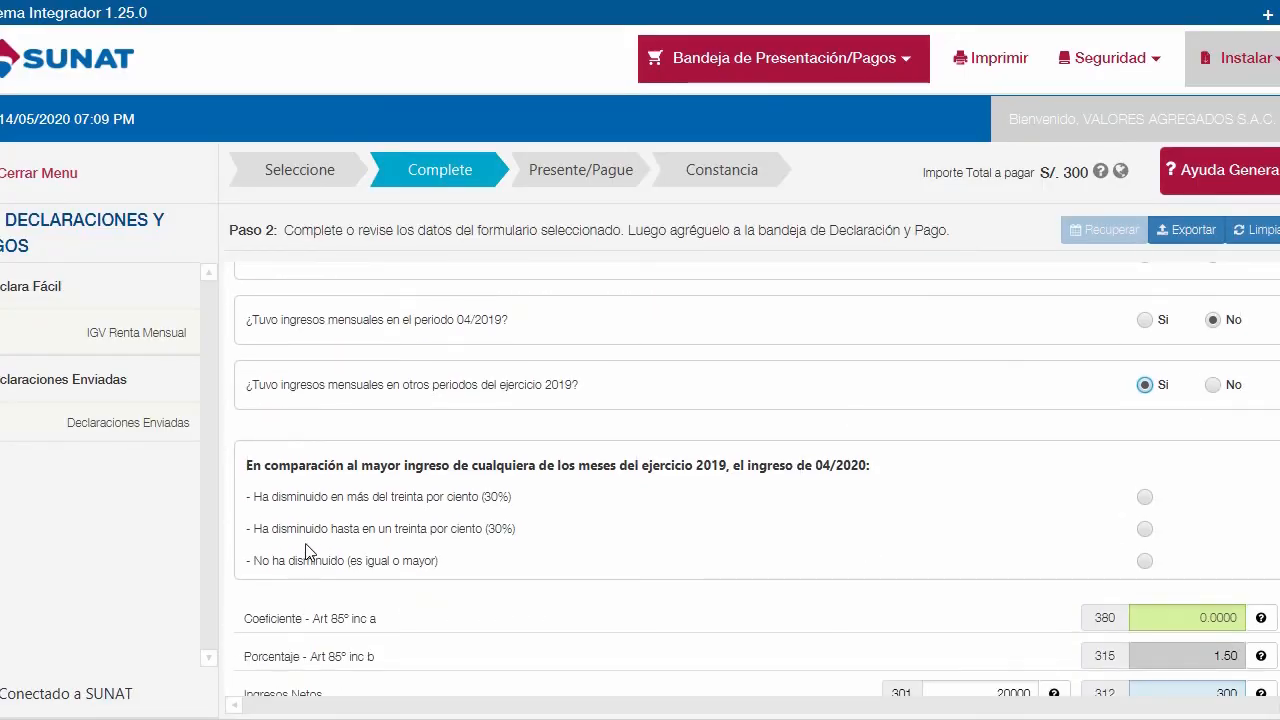
pyautogui.click(1146, 497)
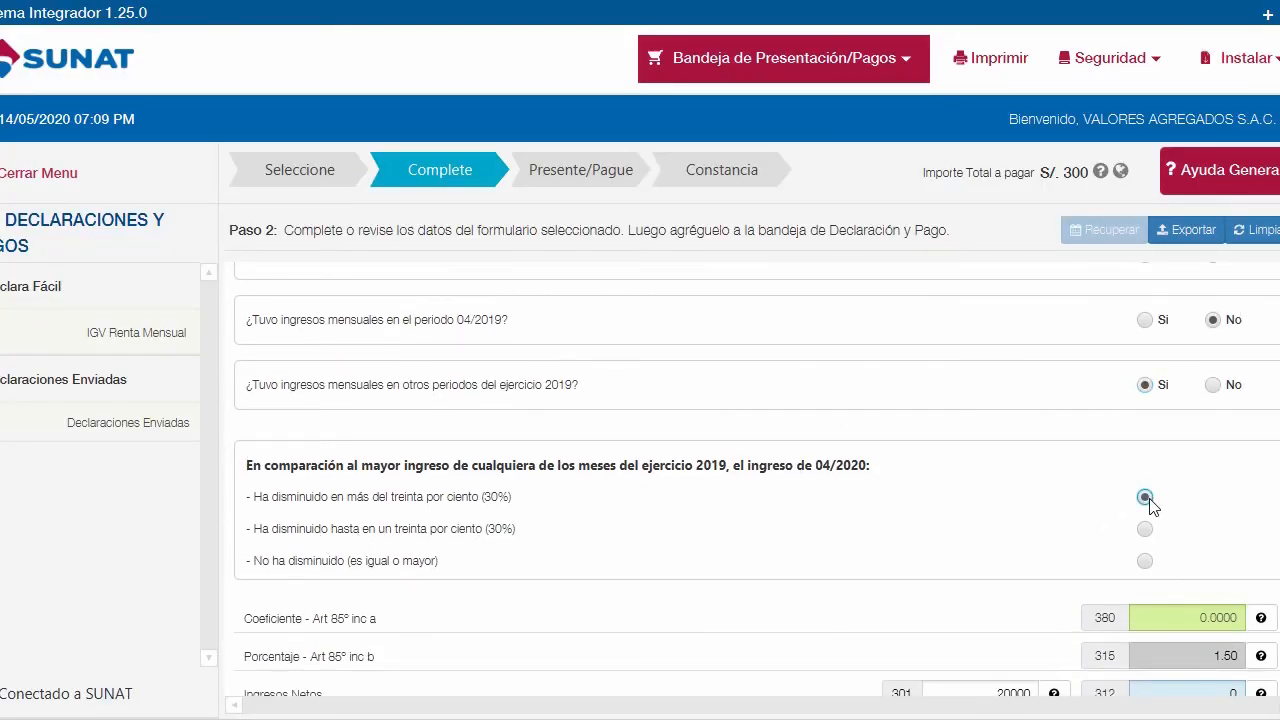
pyautogui.scroll(-1, 1147, 505)
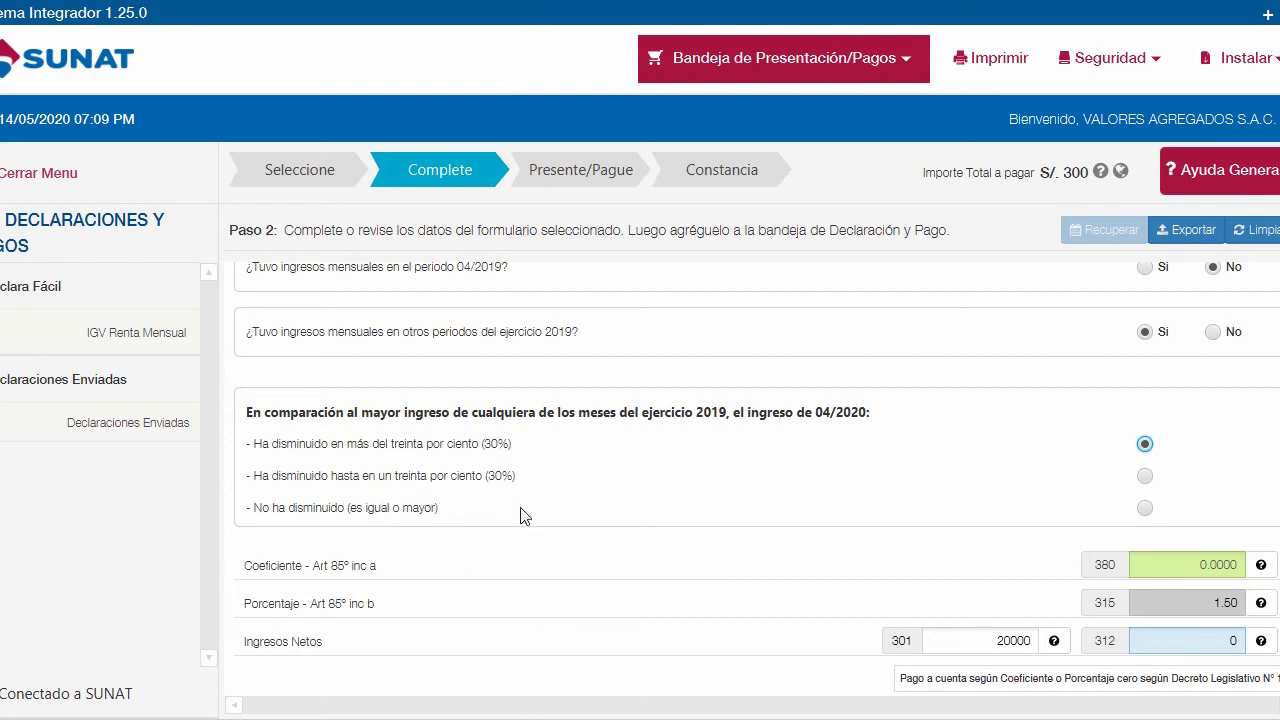
# - Choose the decrease of up to 30% in the SUNAT form and select the MAYO row's 2019 income in Excel
pyautogui.click(1144, 477)
pyautogui.scroll(-1, 1071, 528)
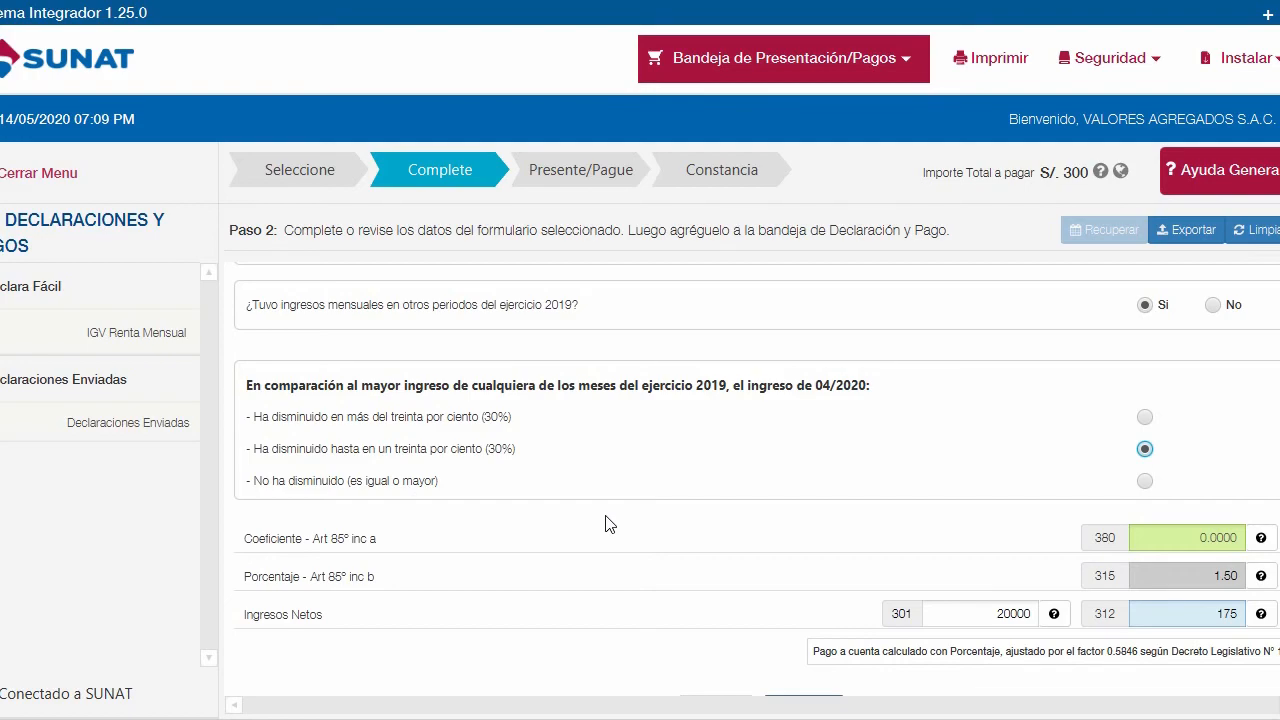
pyautogui.hotkey('alt', 'Tab')
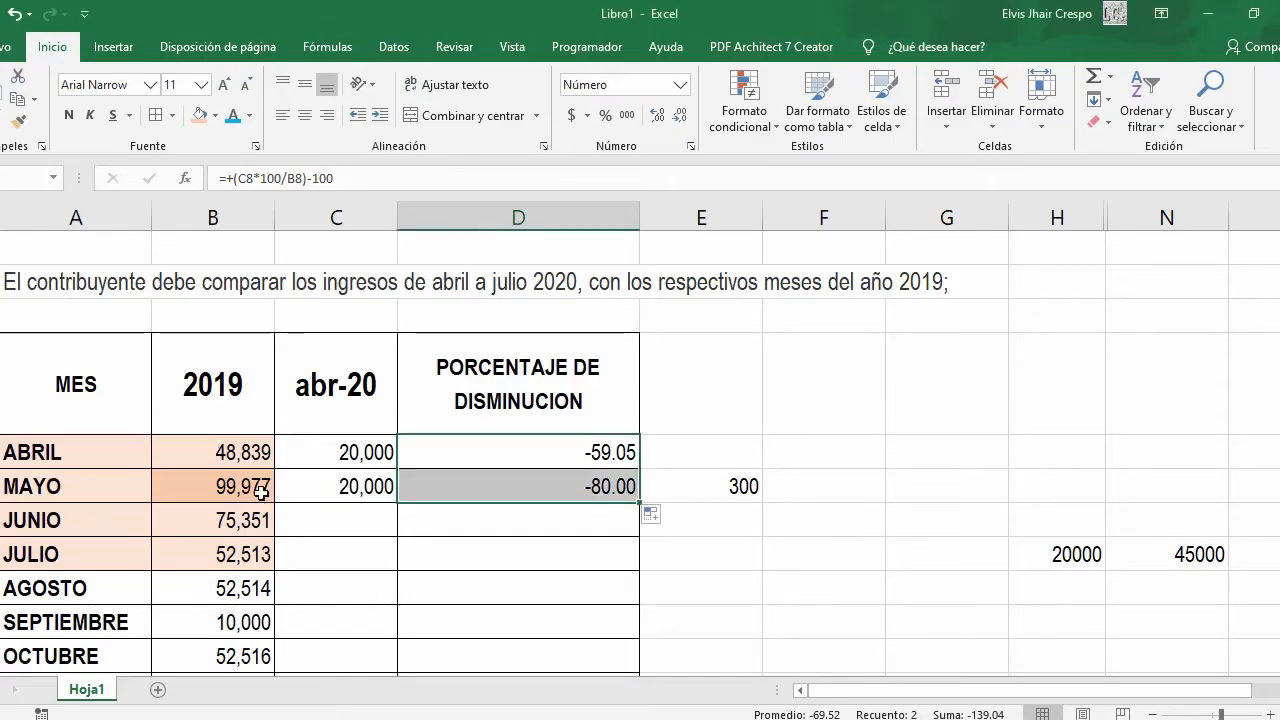
pyautogui.click(248, 493)
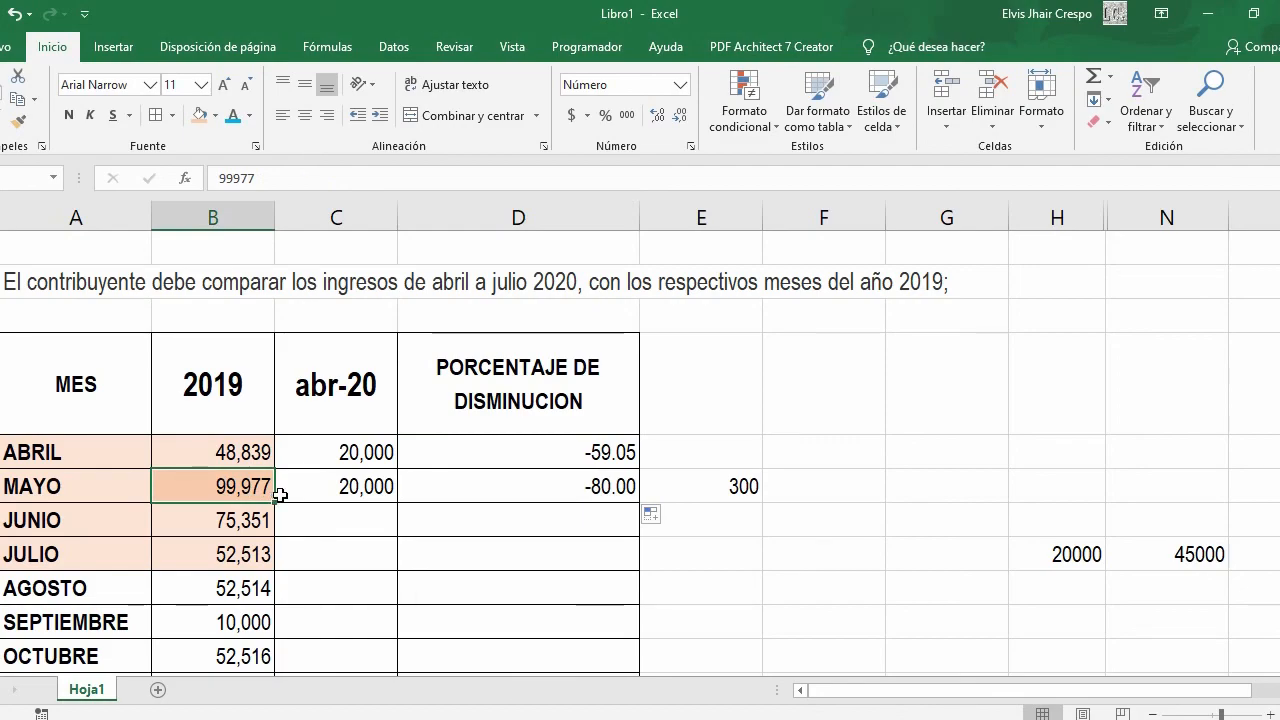
# - Switch to the SUNAT form and choose no decrease (equal or higher) in the comparison with the highest 2019 monthly income
pyautogui.hotkey('alt', 'Tab')
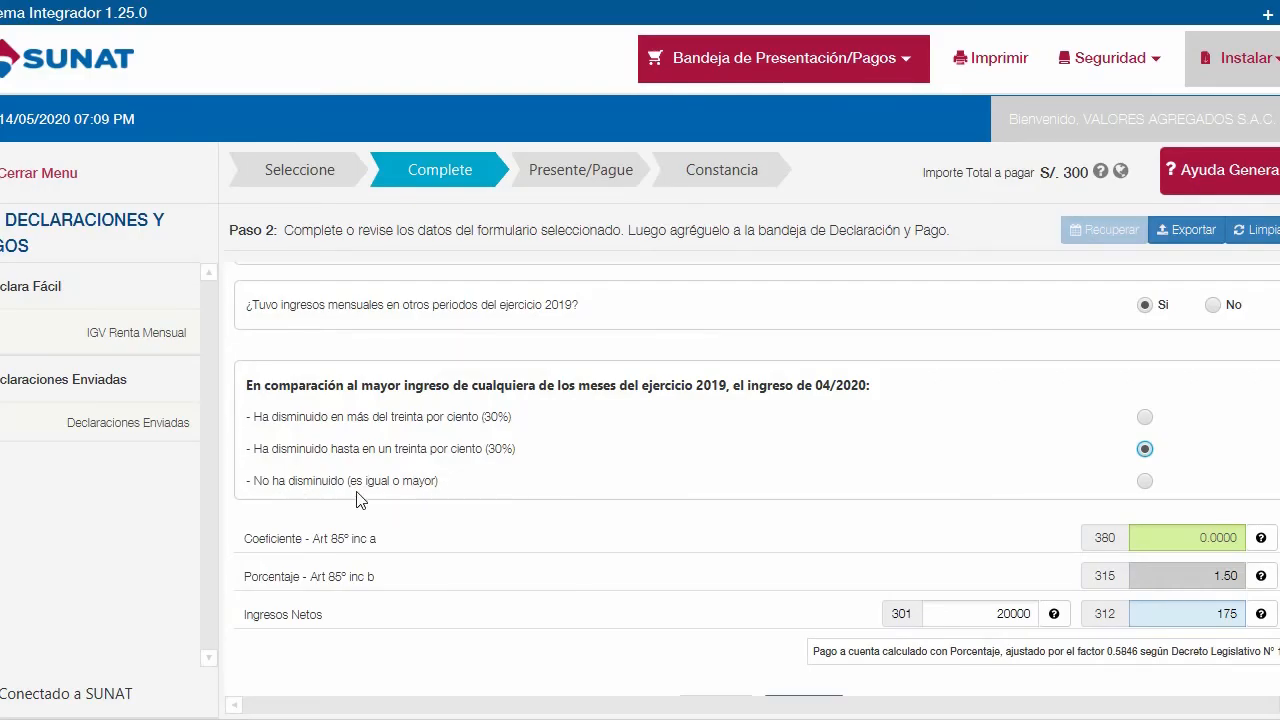
pyautogui.click(1145, 481)
pyautogui.scroll(-1, 1080, 560)
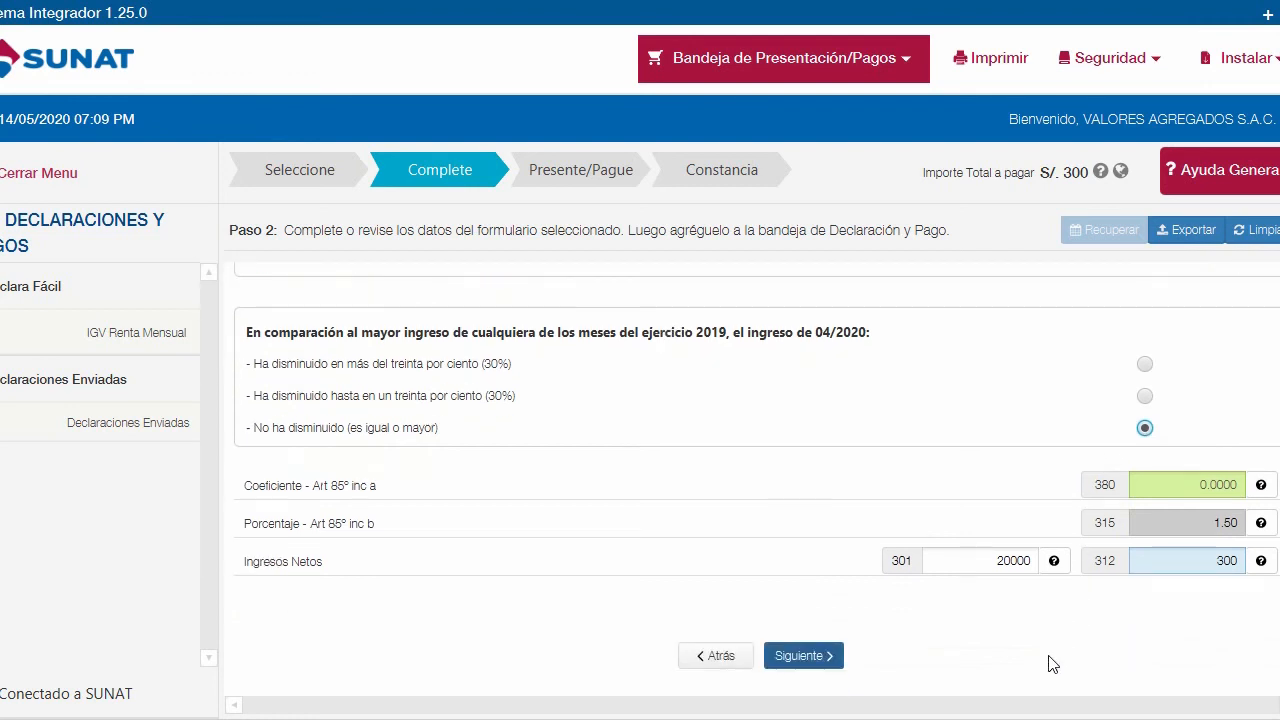
pyautogui.scroll(1, 1000, 640)
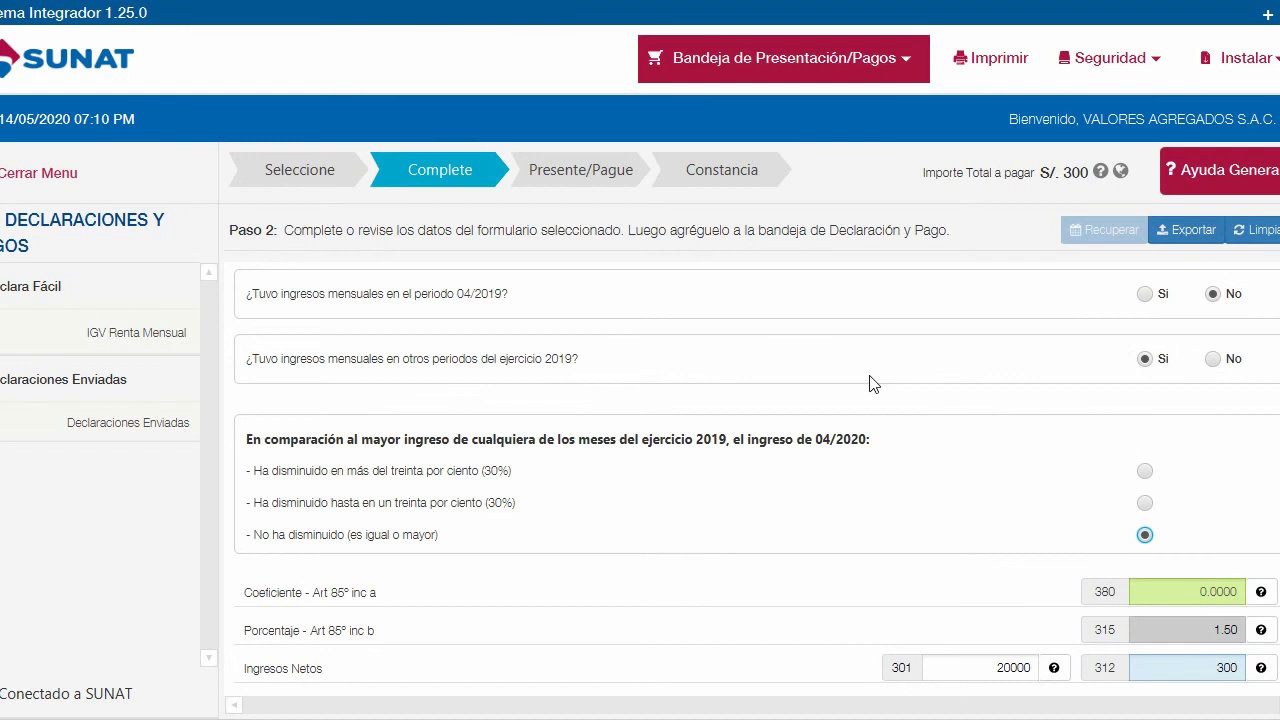
# - Answer No to monthly income in other 2019 periods and Sí to income in periods 01/2020 and/or 02/2020
pyautogui.click(1213, 360)
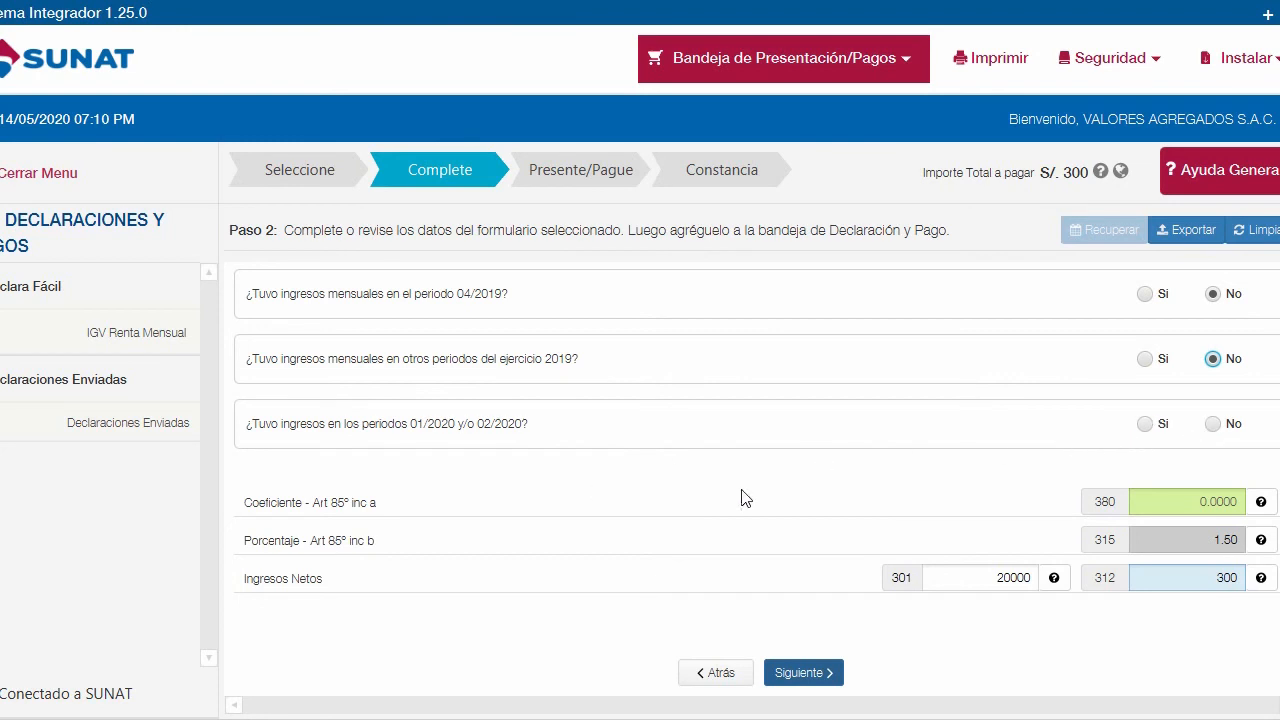
pyautogui.click(1144, 424)
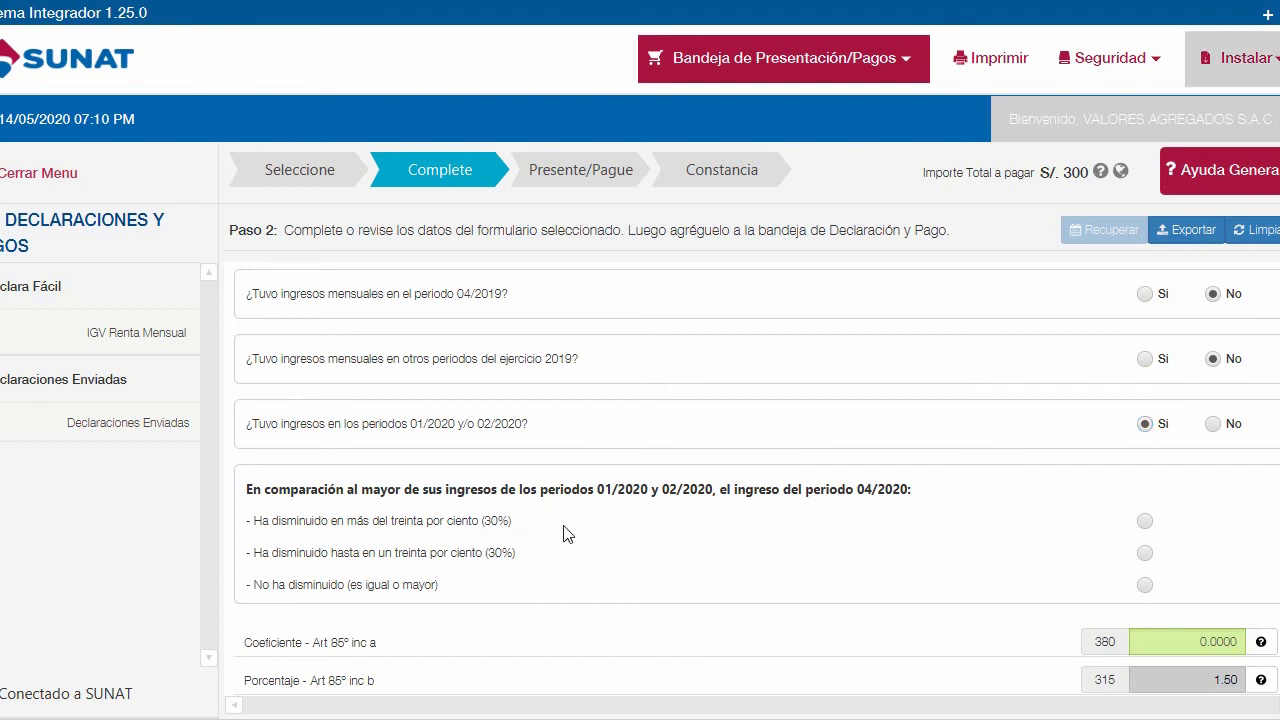
pyautogui.hotkey('alt', 'Tab')
pyautogui.hotkey('alt', 'Tab')
# - Try each decrease option in the comparison with the higher of the 01/2020 and 02/2020 incomes, ending on no decrease
pyautogui.click(1145, 521)
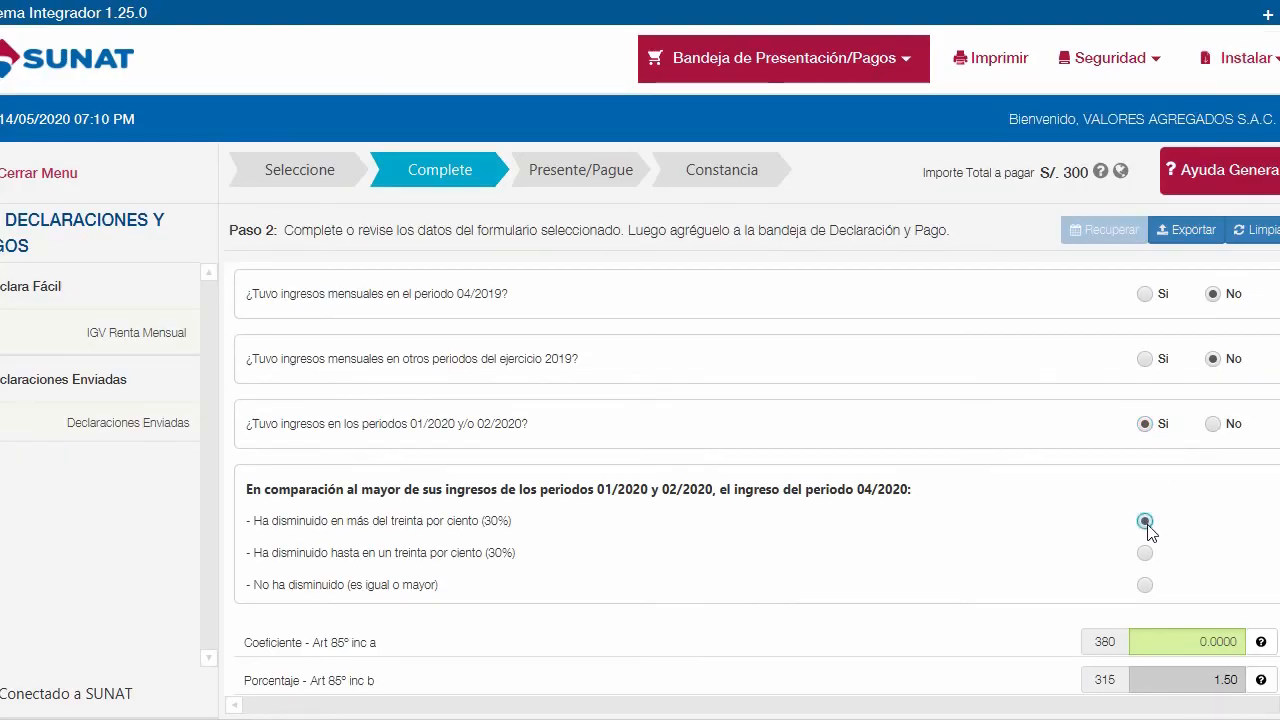
pyautogui.click(1146, 555)
pyautogui.click(1145, 585)
pyautogui.scroll(-1, 1153, 597)
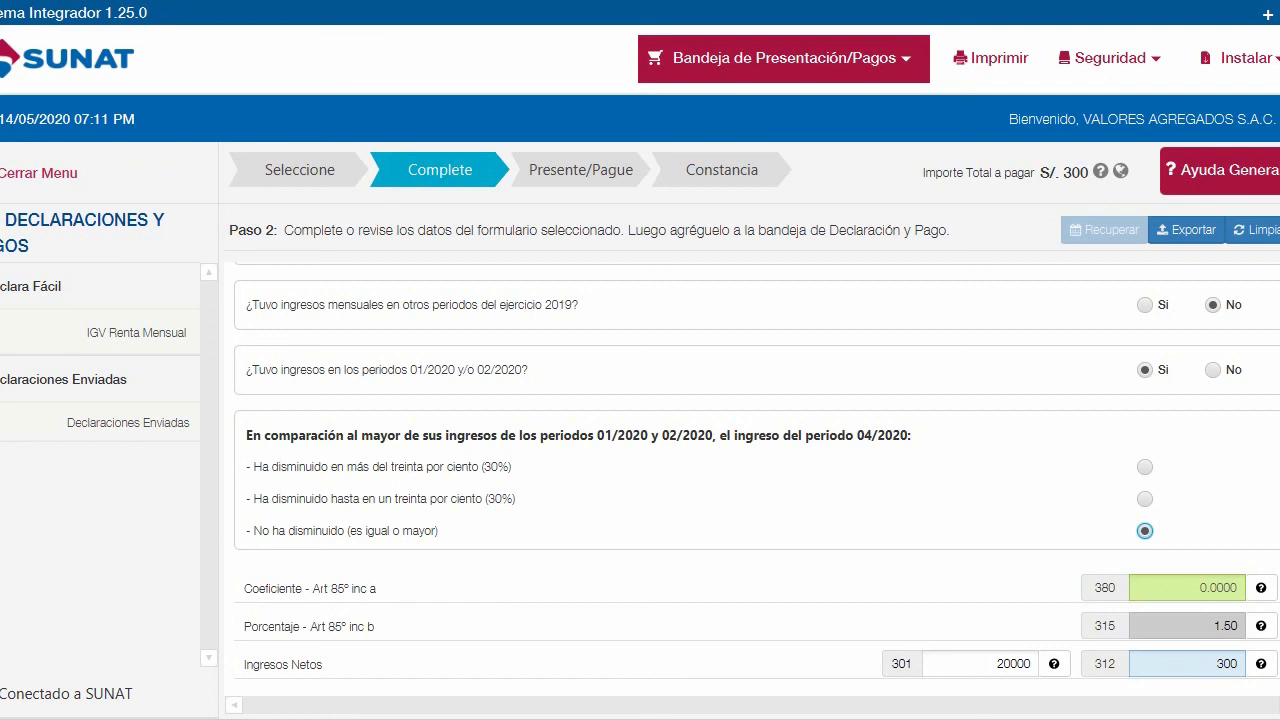
# - Answer No to having had income in periods 01/2020 and/or 02/2020
pyautogui.scroll(-1, 860, 460)
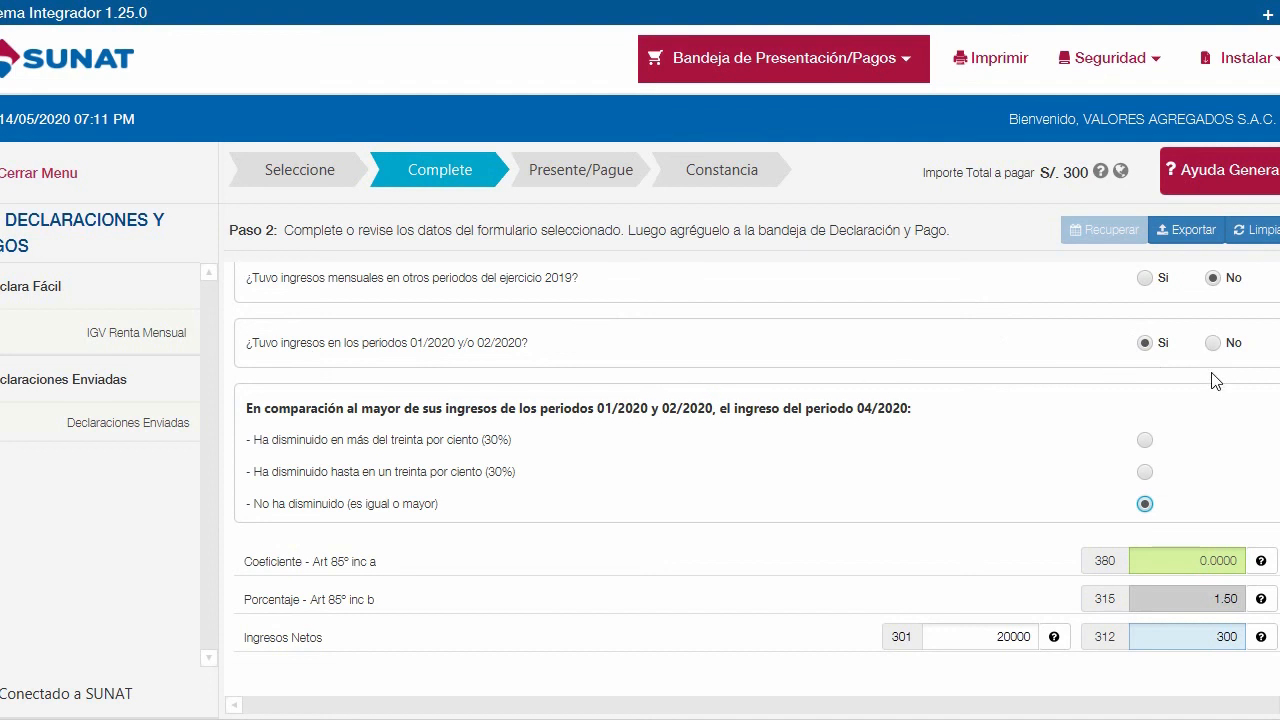
pyautogui.click(1216, 344)
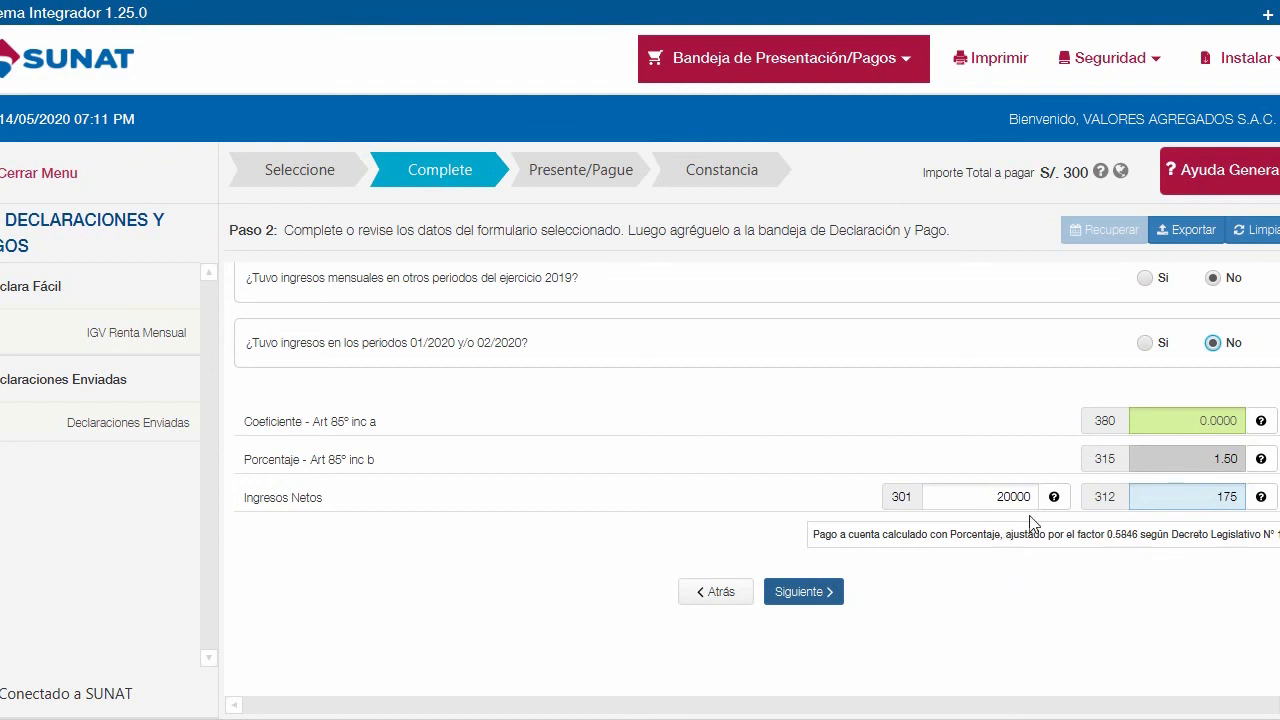
pyautogui.scroll(1, 965, 535)
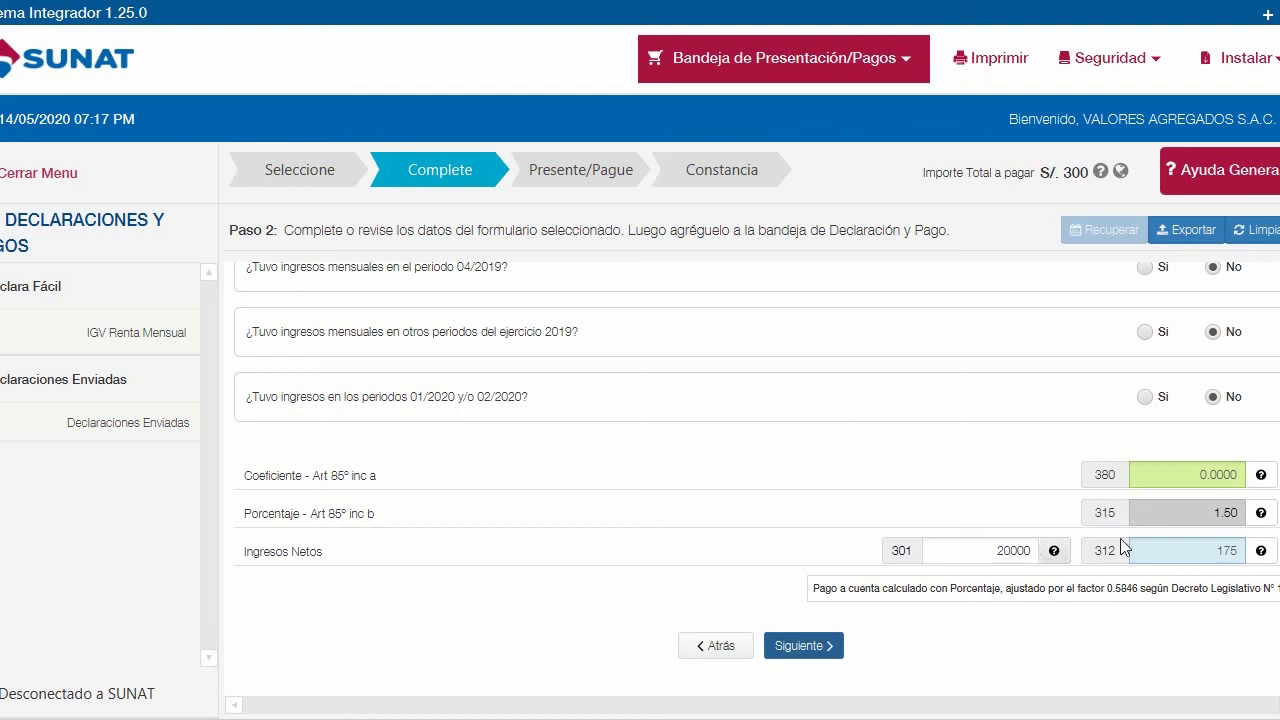
# - View the calculated tax and net income fields behind the box 380 income coefficient, and close them without entering values
pyautogui.click(1186, 478)
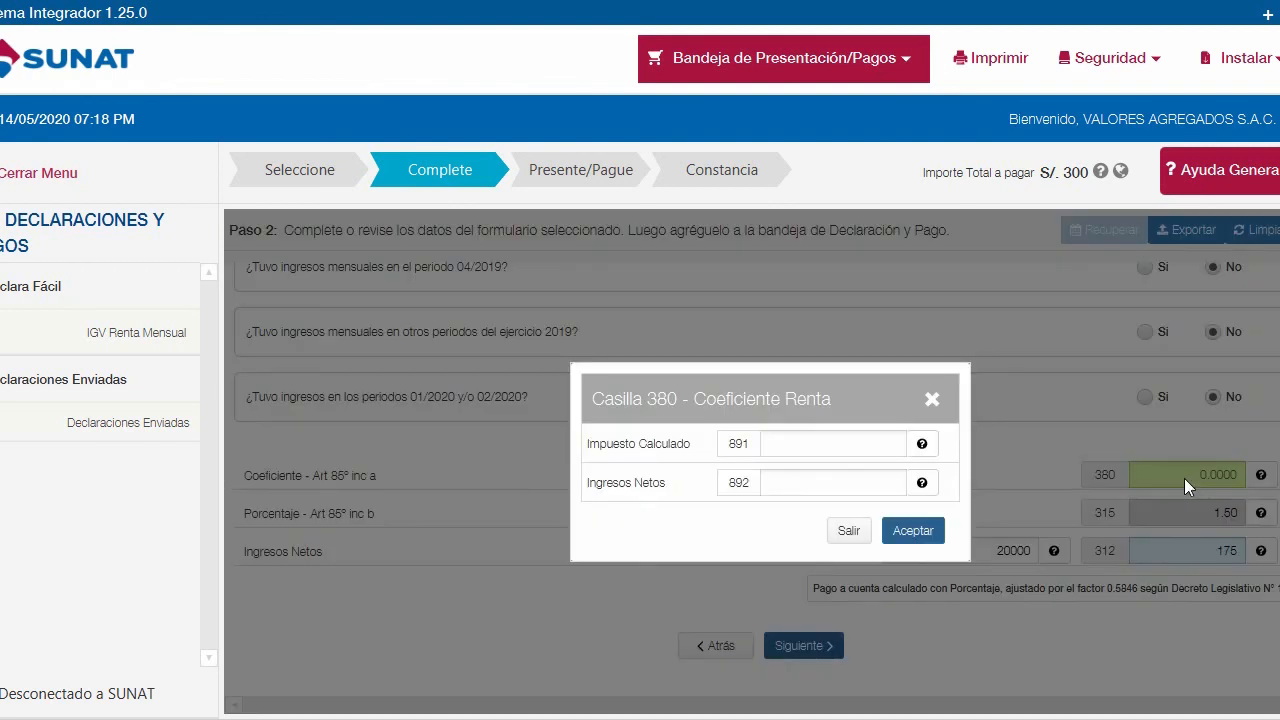
pyautogui.click(814, 447)
pyautogui.click(931, 400)
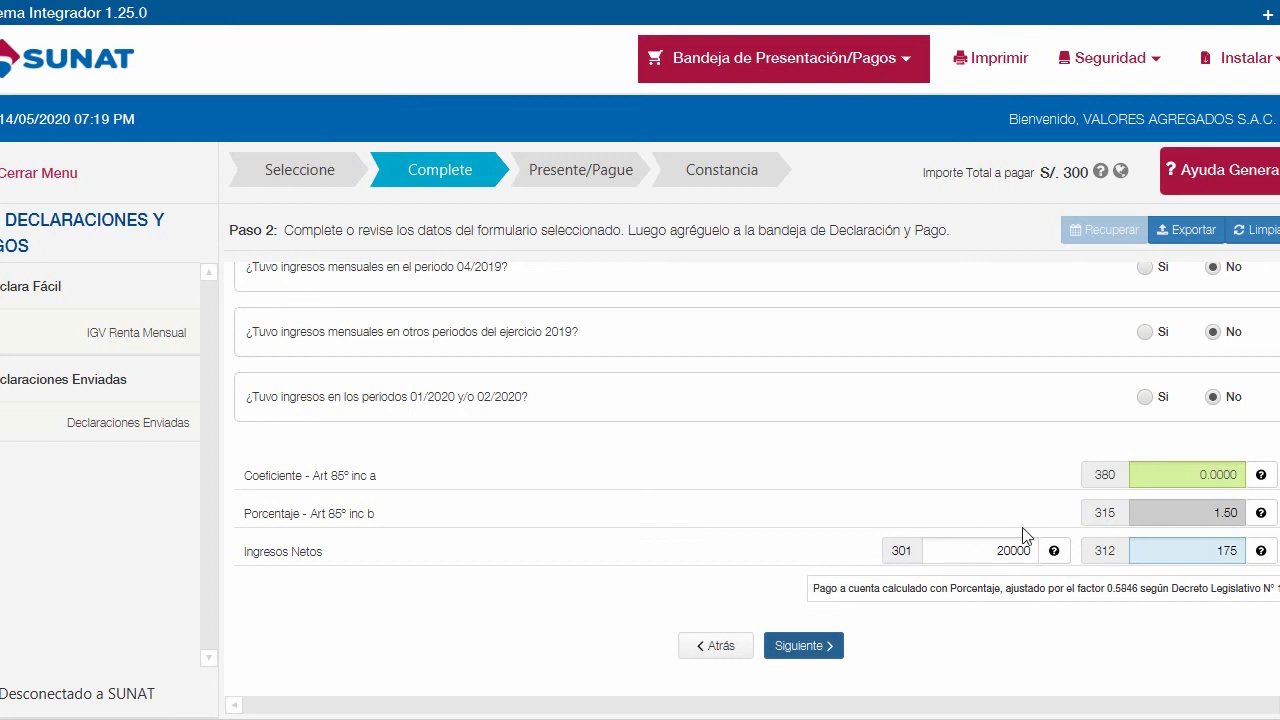
pyautogui.scroll(1, 860, 488)
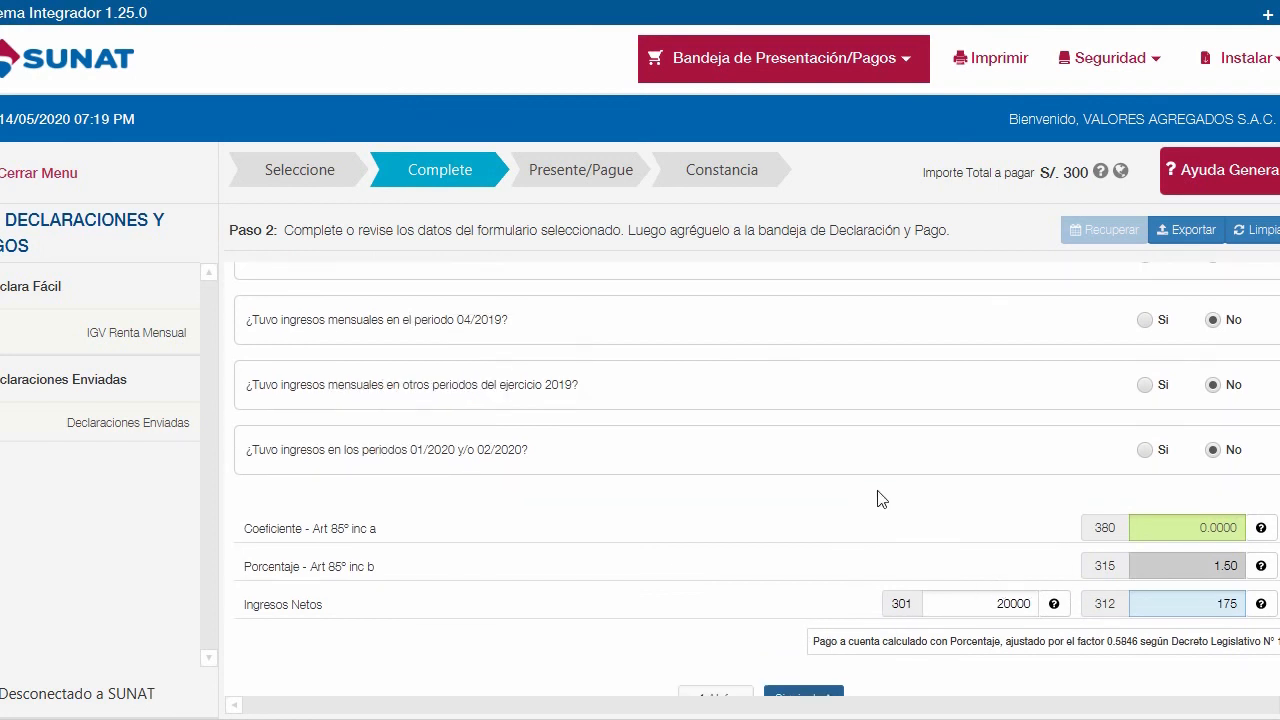
pyautogui.scroll(1, 800, 482)
pyautogui.scroll(-1, 775, 485)
pyautogui.scroll(-1, 826, 518)
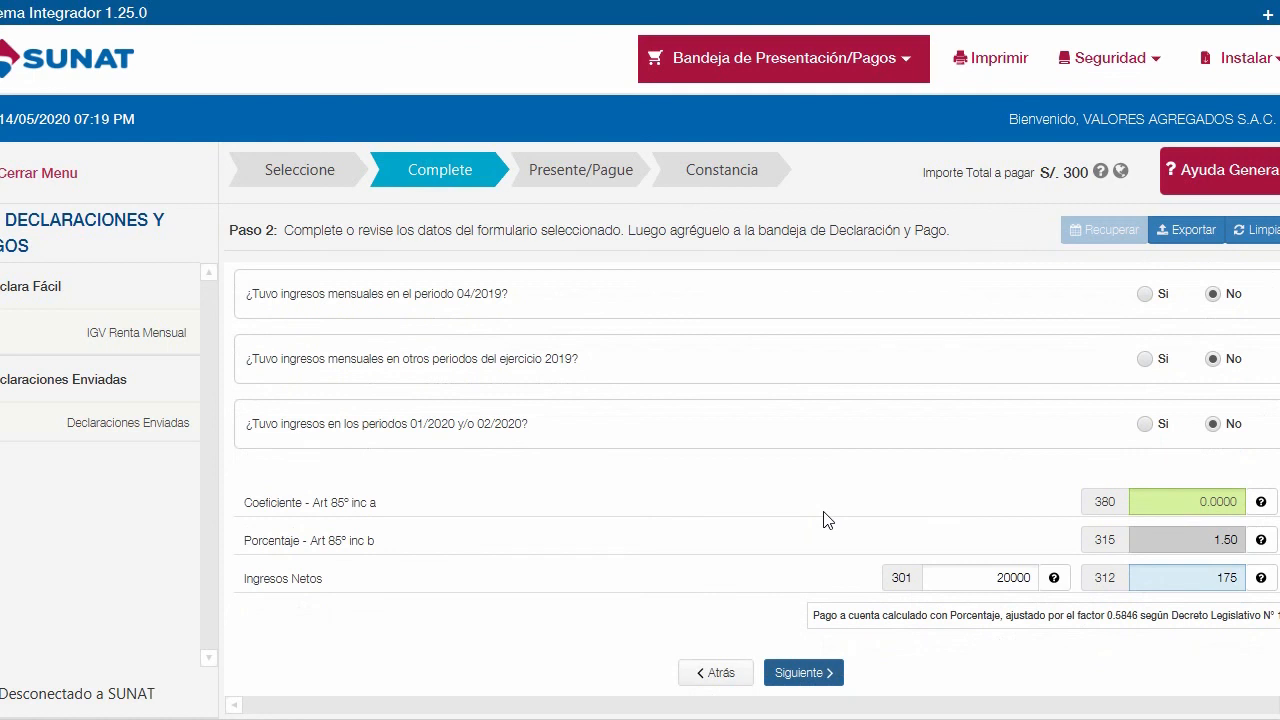
pyautogui.scroll(-2, 826, 518)
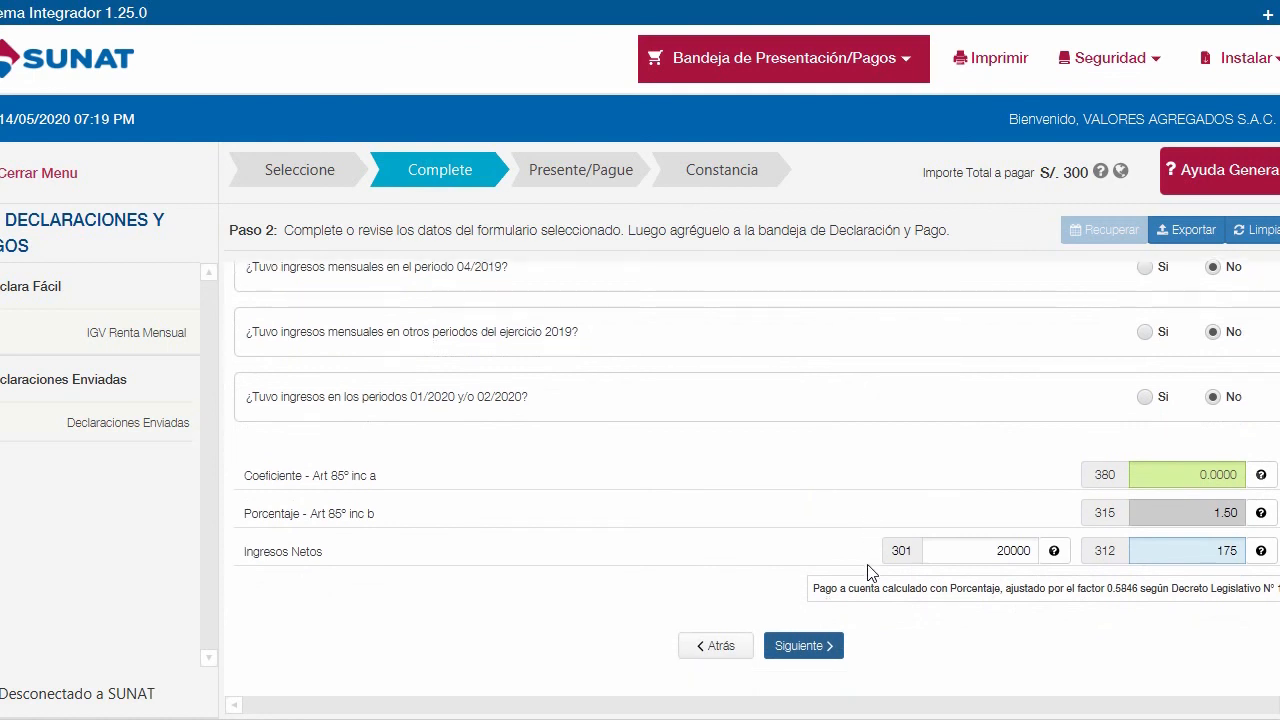
pyautogui.scroll(1, 903, 489)
pyautogui.scroll(-2, 906, 530)
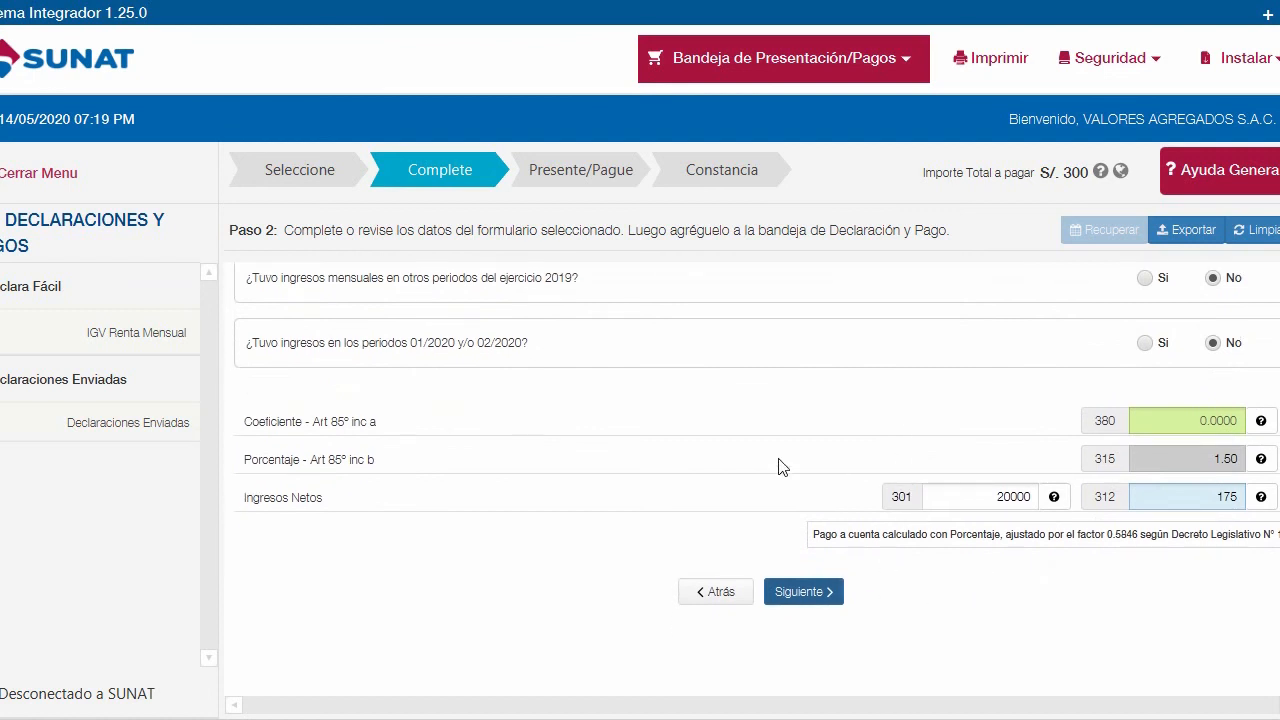
pyautogui.scroll(2, 690, 500)
pyautogui.scroll(-1, 845, 515)
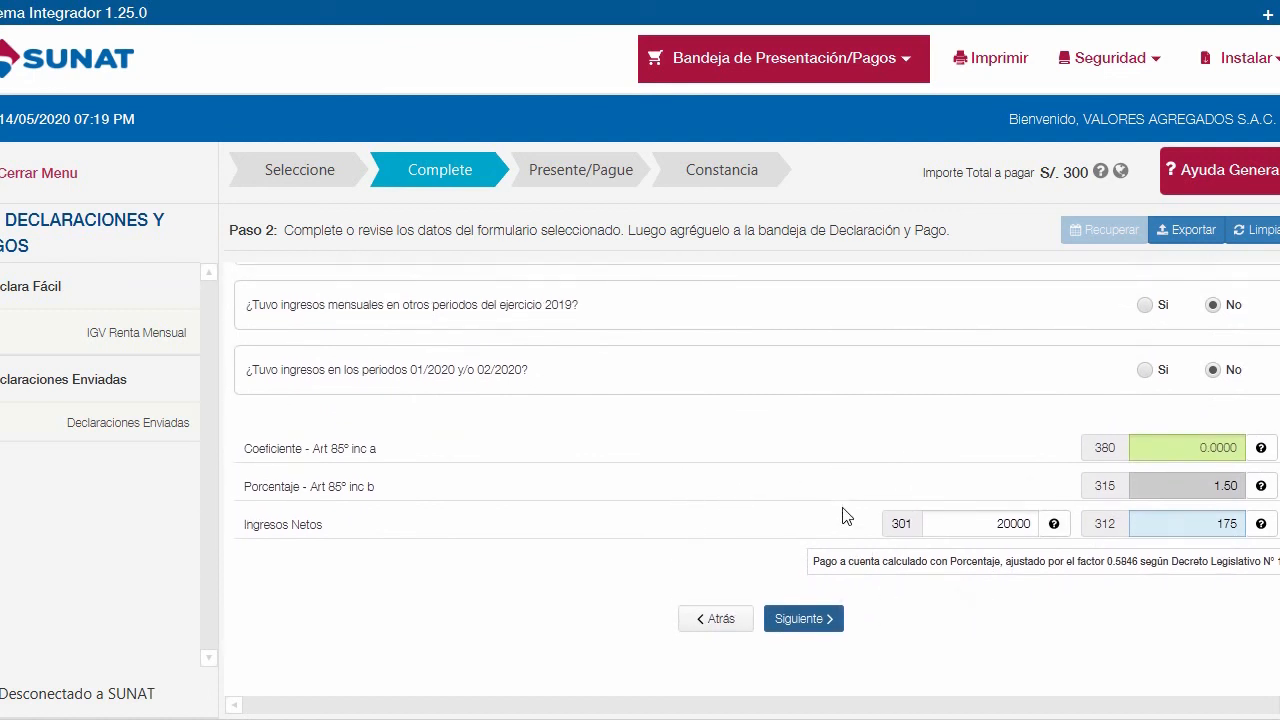